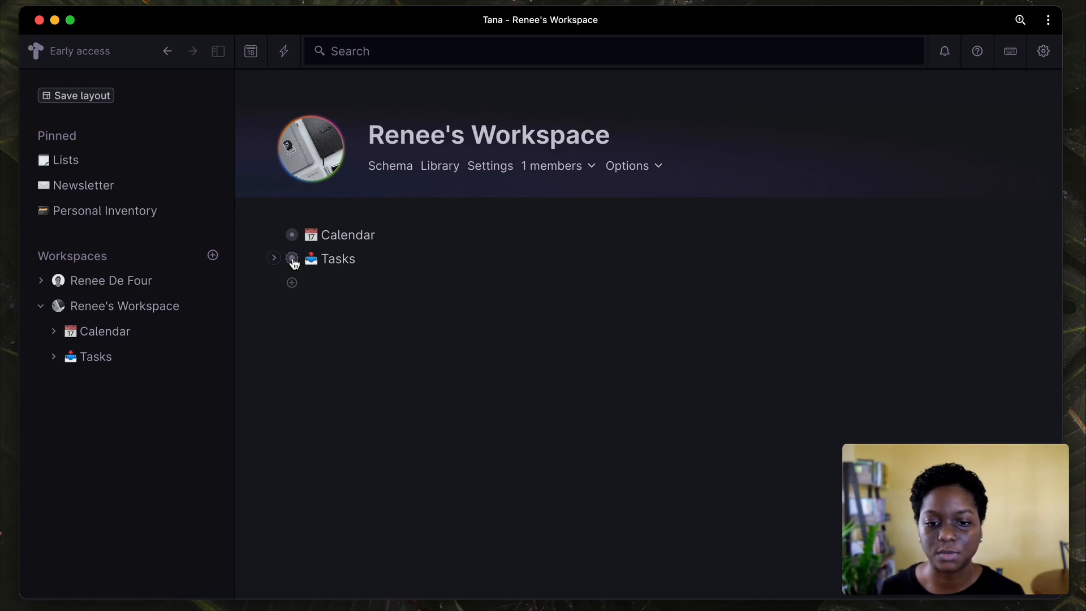
Open the Tasks page with the sidebar hidden and look across the Status Board's columns from Inbox to Archive.
left_click(292, 259)
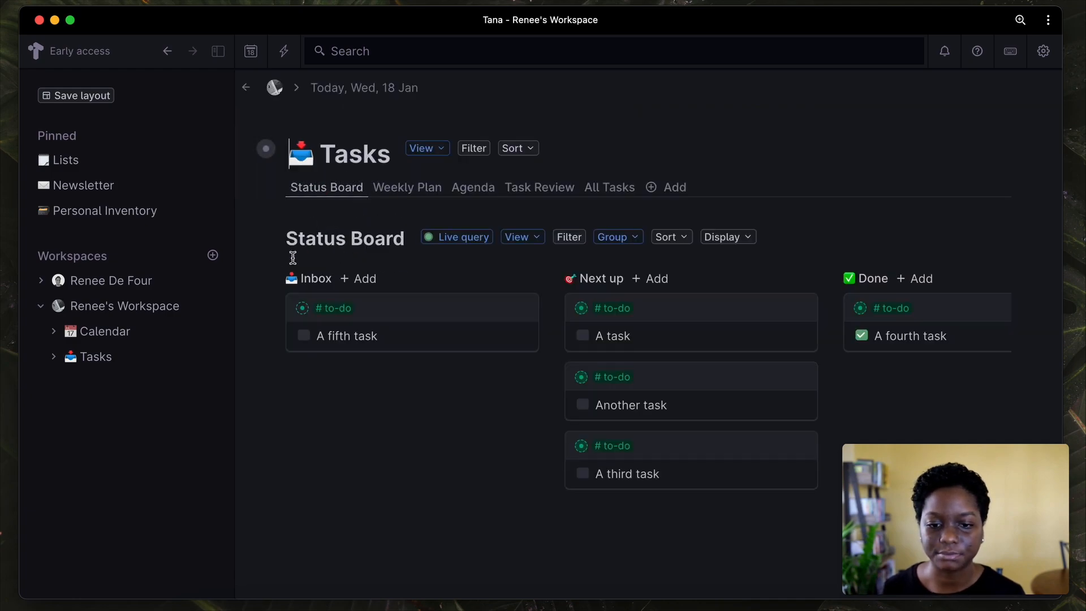
left_click(218, 52)
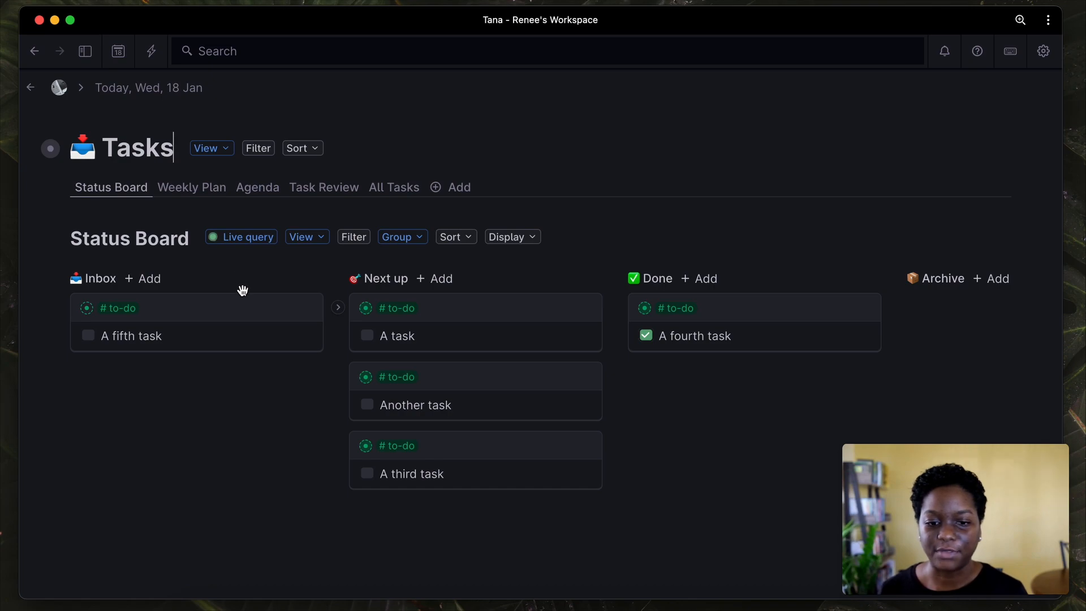
scroll(661, 293, "right", 2)
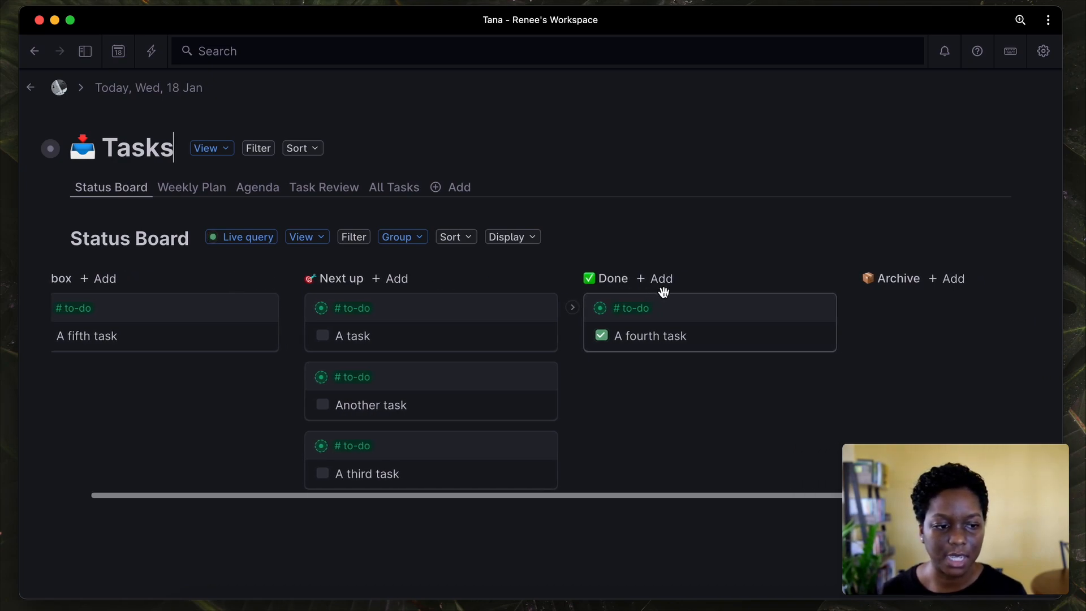
scroll(892, 325, "left", 2)
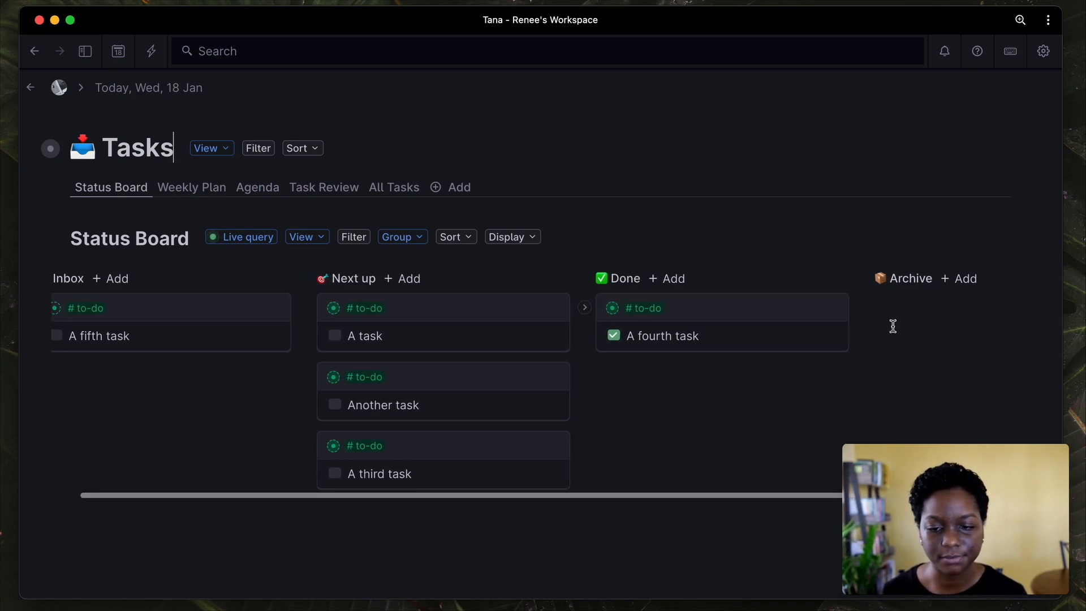
Examine the Weekly Plan table and the Agenda board's weekday columns on the Tasks page.
left_click(215, 192)
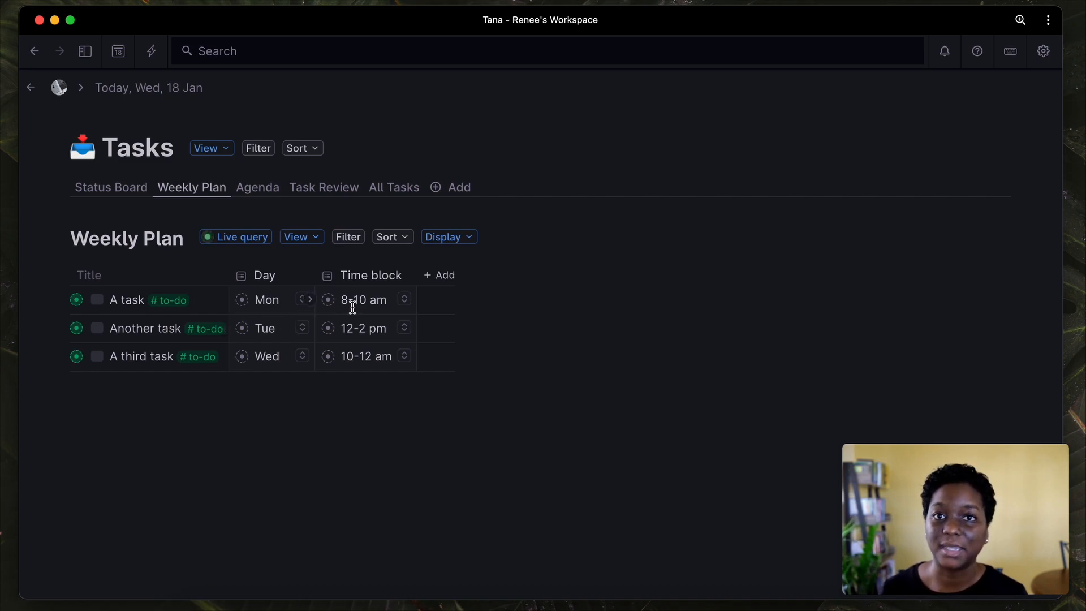
left_click(274, 201)
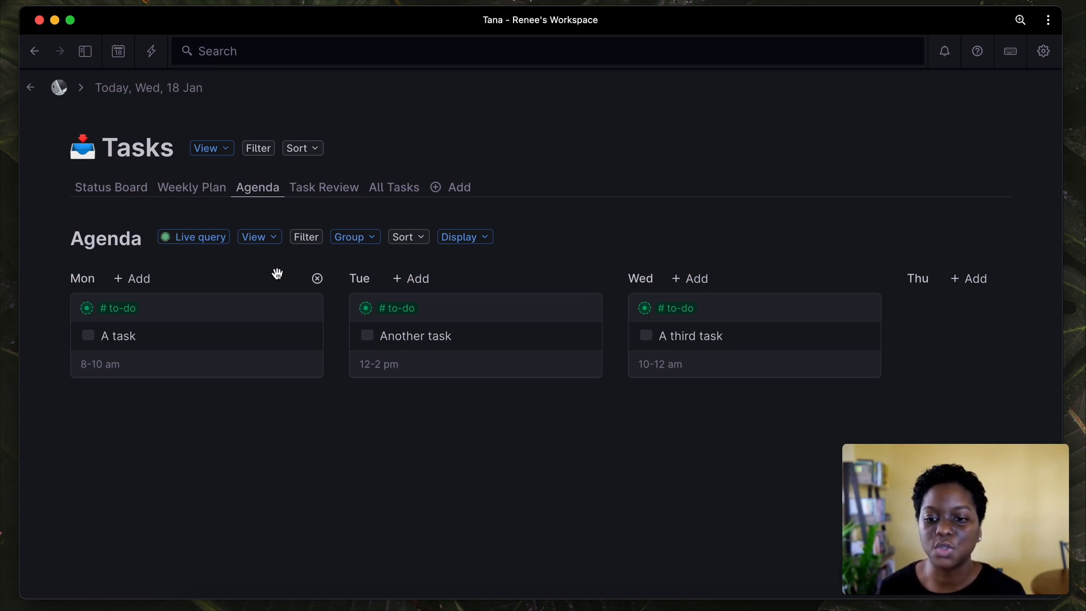
scroll(177, 368, "right", 5)
scroll(178, 368, "right", 7)
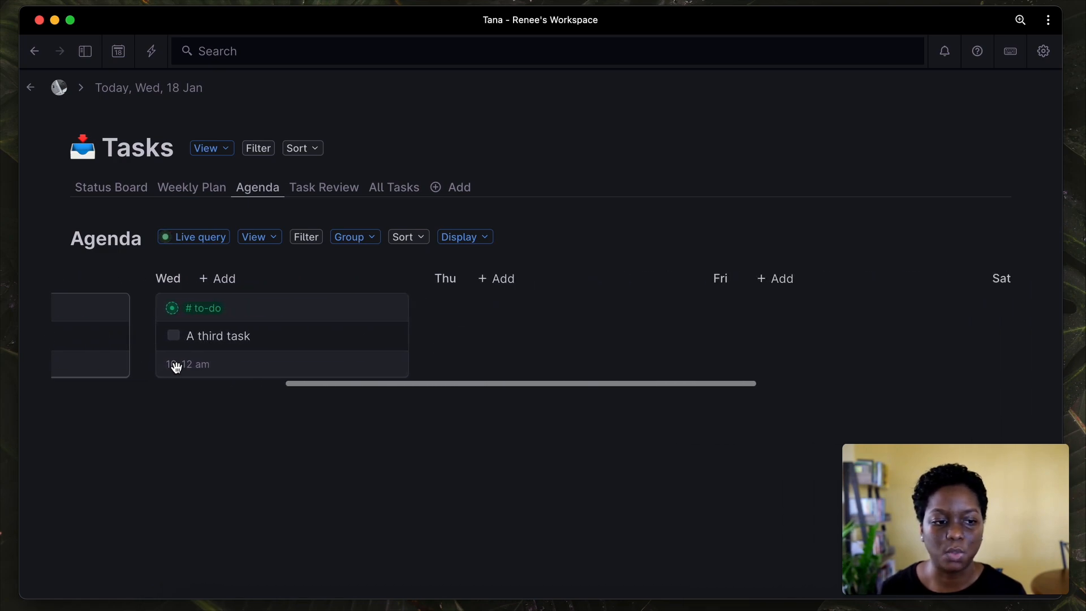
scroll(177, 367, "left", 11)
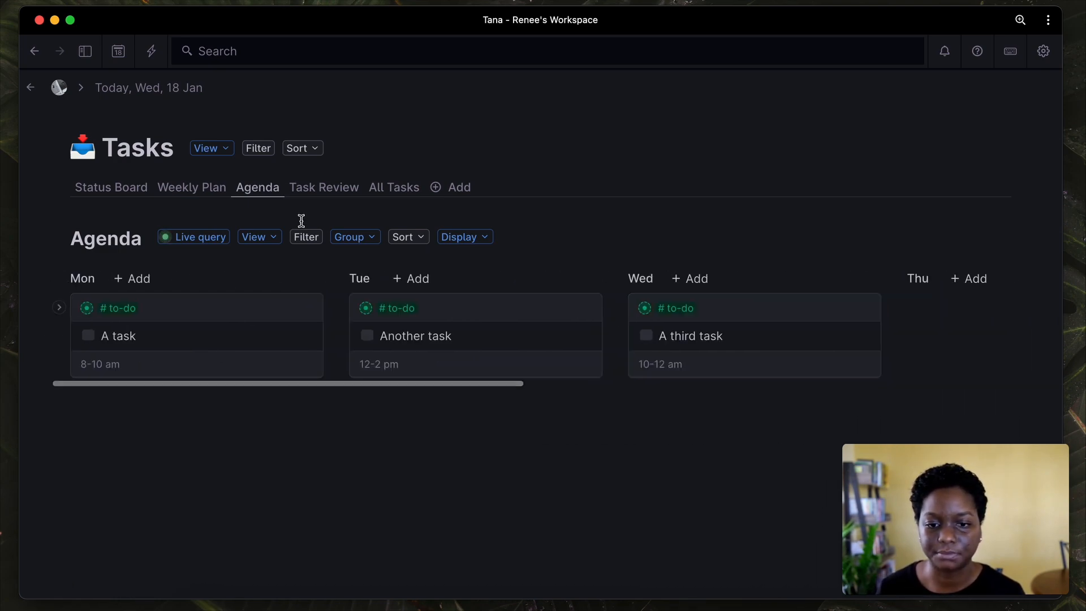
Review the Task Review search expression, close it, check the All Tasks list and return to the Status Board.
left_click(312, 197)
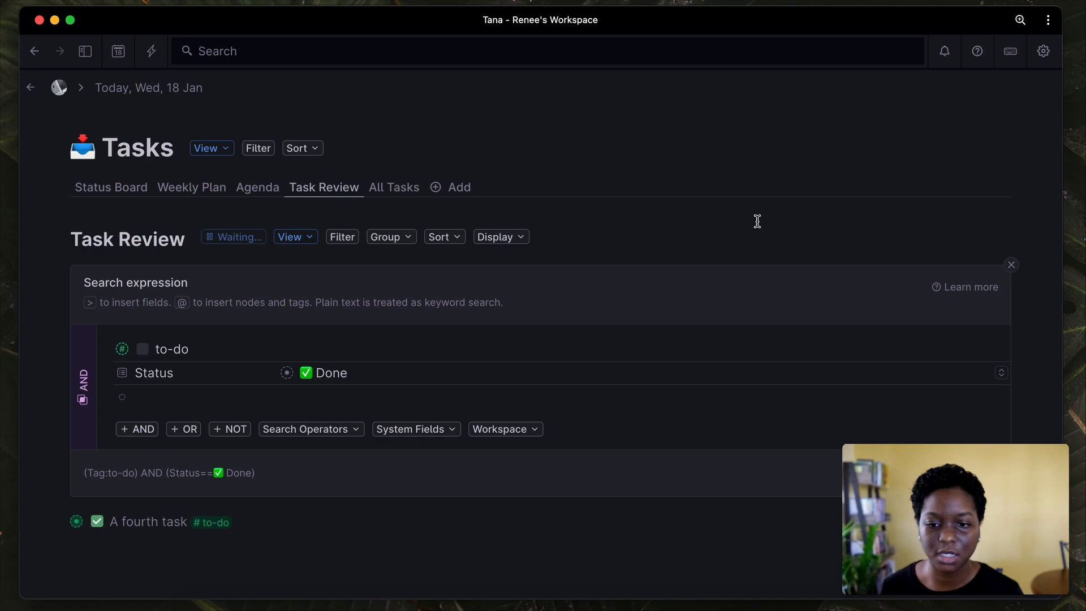
left_click(1011, 264)
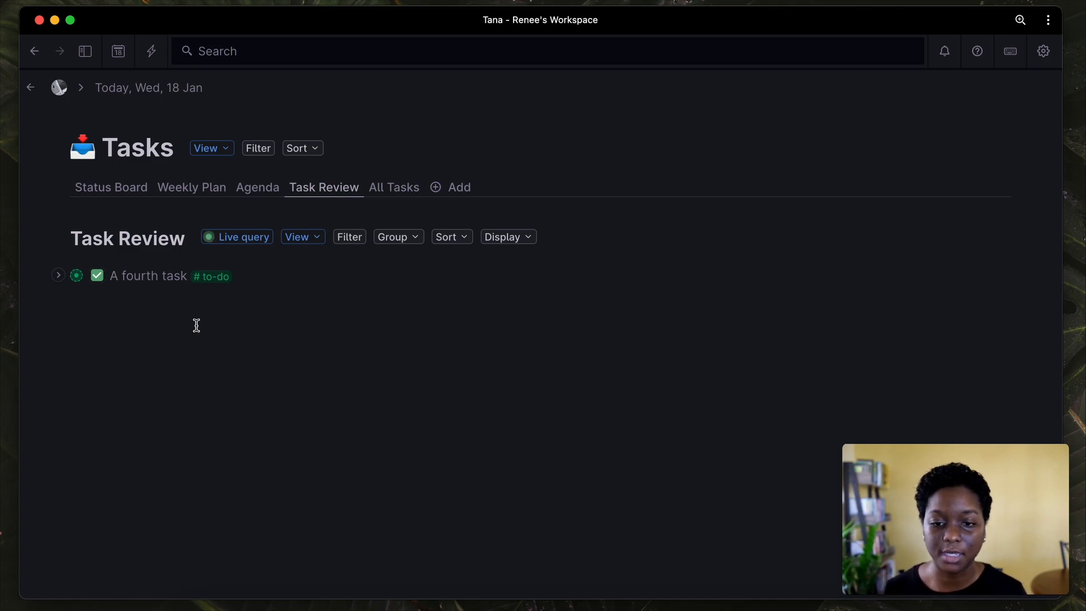
left_click(373, 189)
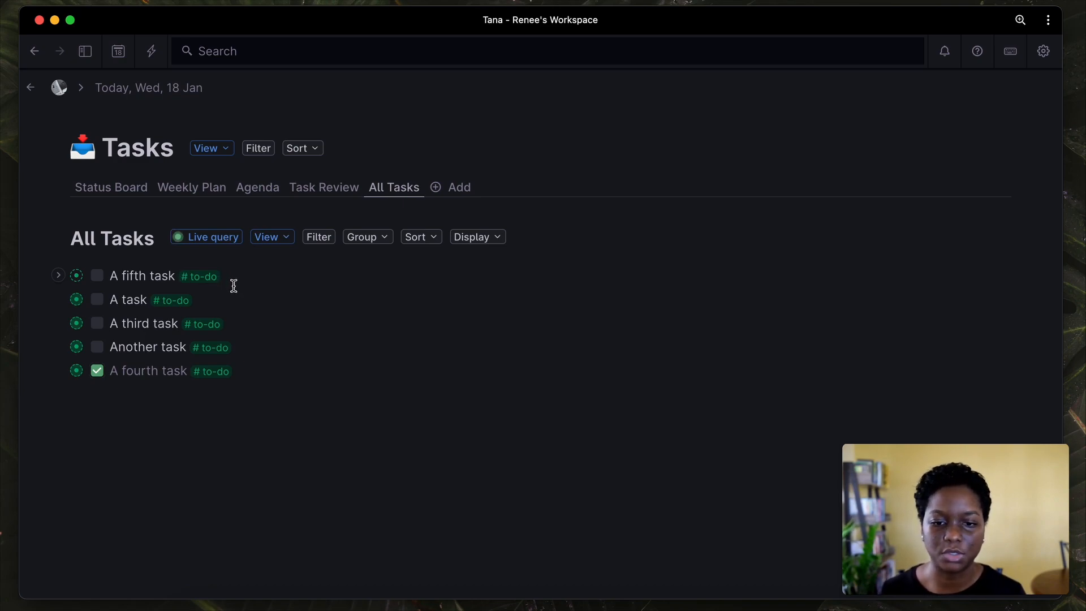
left_click(139, 195)
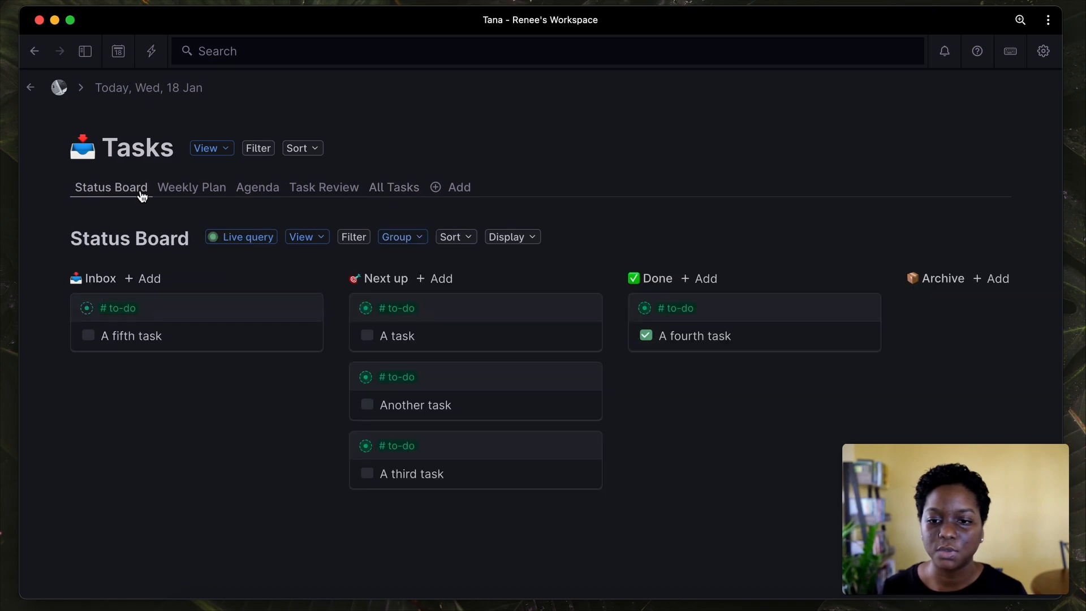
Open today's page from the workspace calendar and expand the Task list node with the sidebar hidden.
left_click(89, 51)
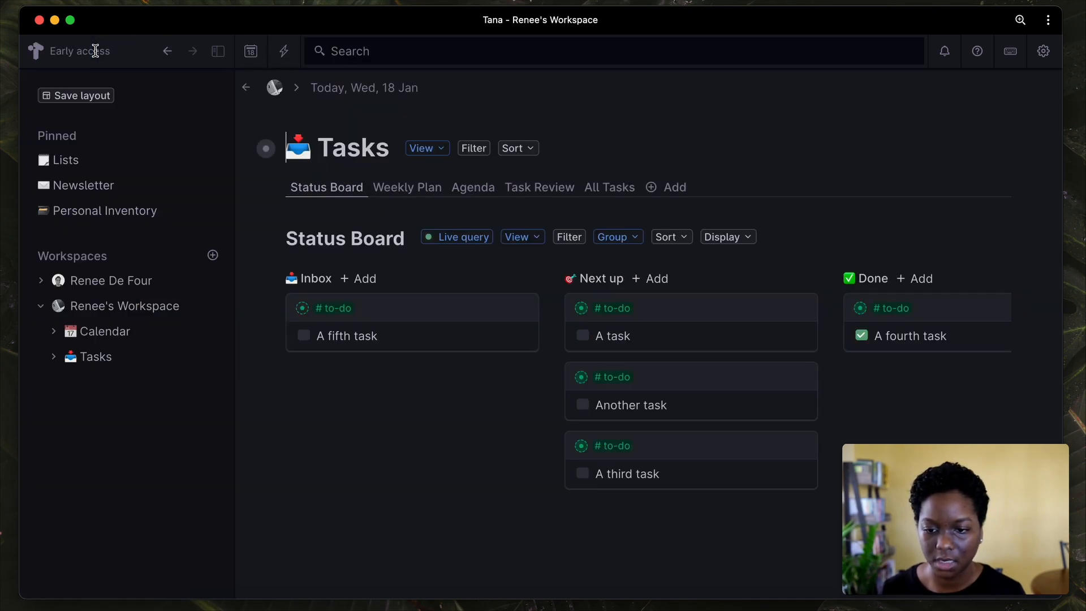
left_click(121, 305)
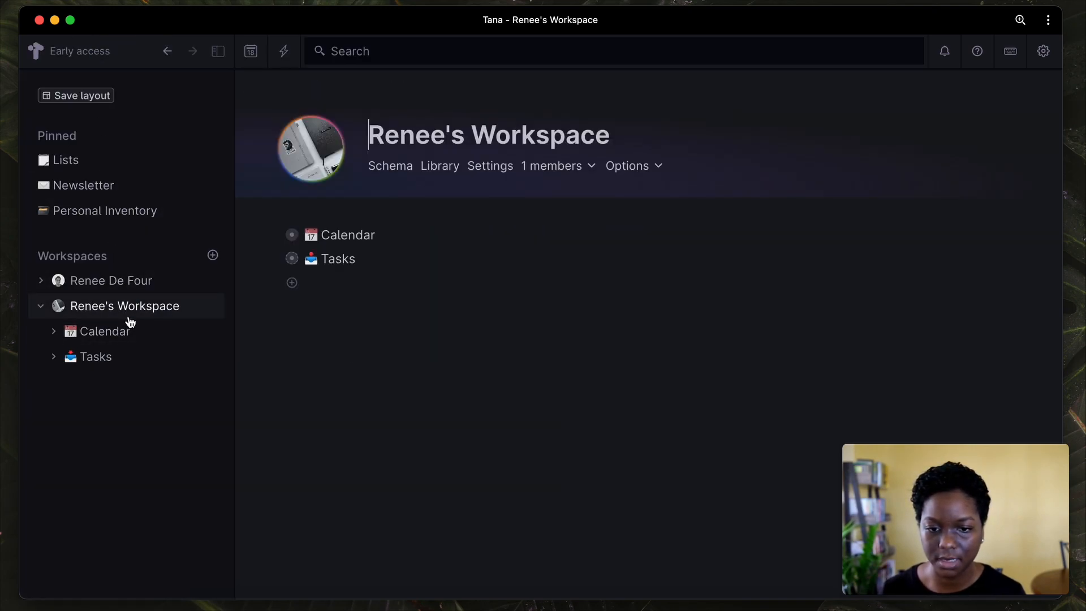
left_click(131, 340)
left_click(218, 51)
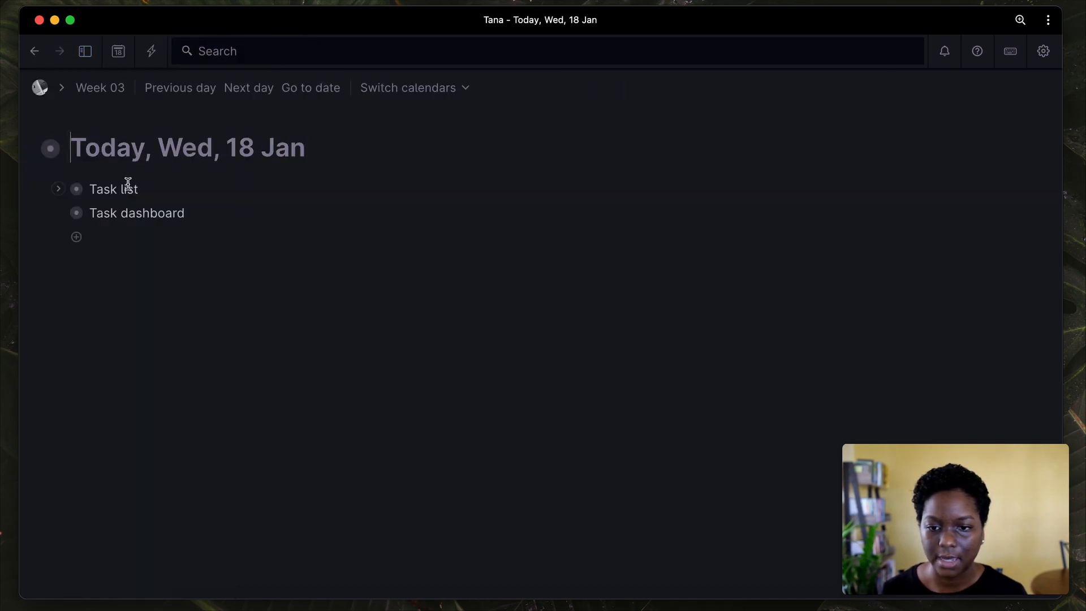
left_click(59, 190)
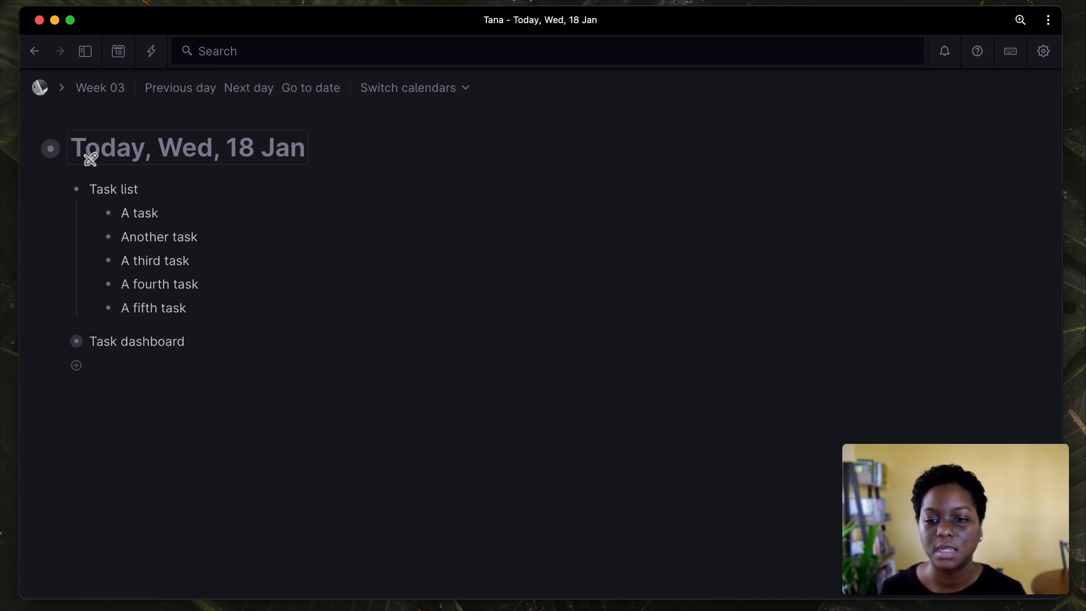
left_click(85, 51)
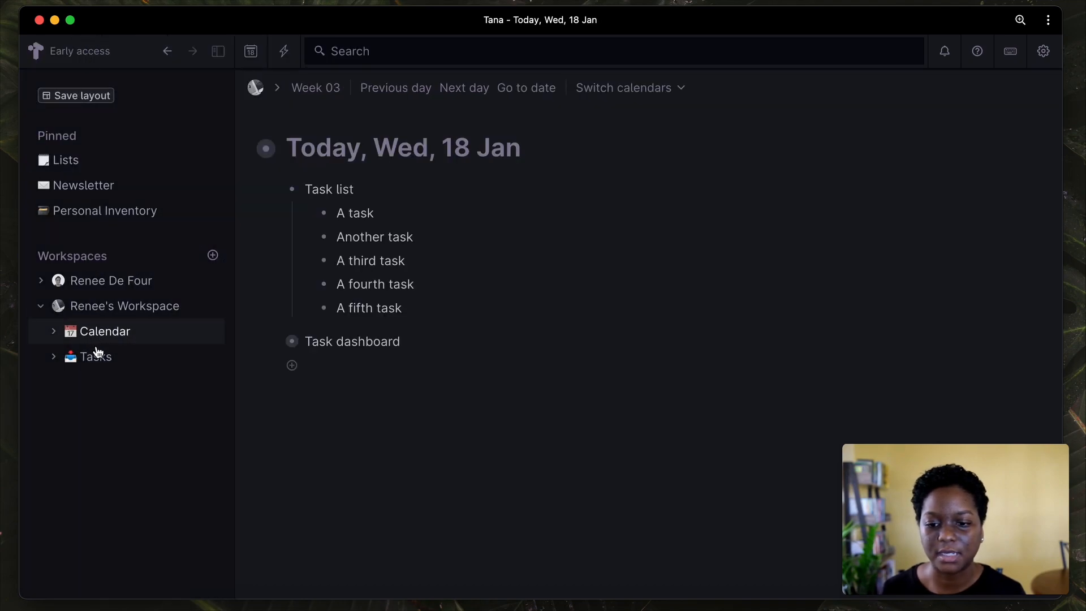
left_click_drag(100, 359, 102, 358)
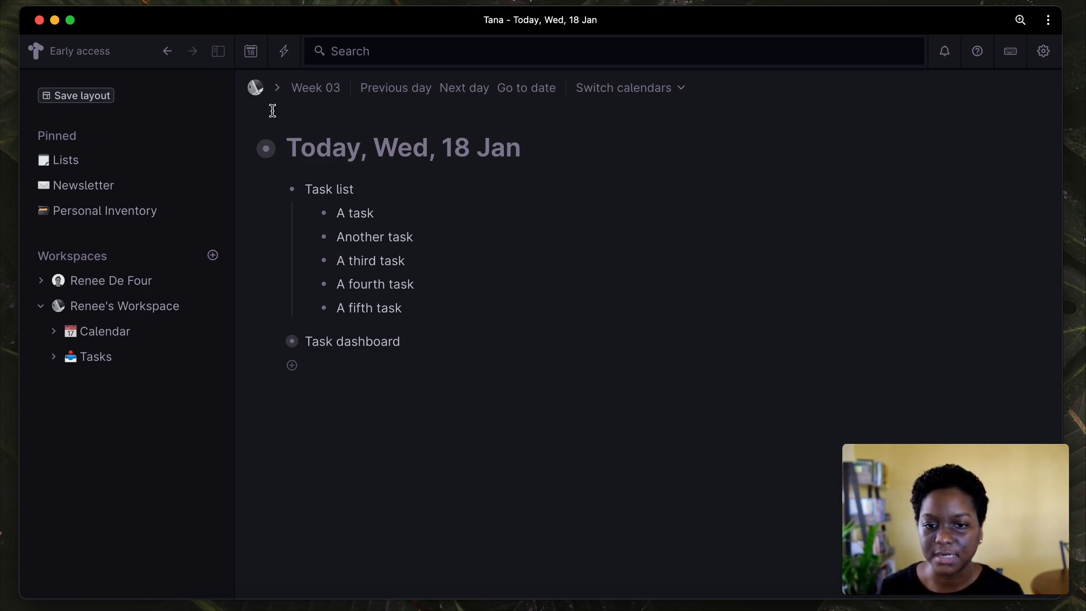
left_click(220, 60)
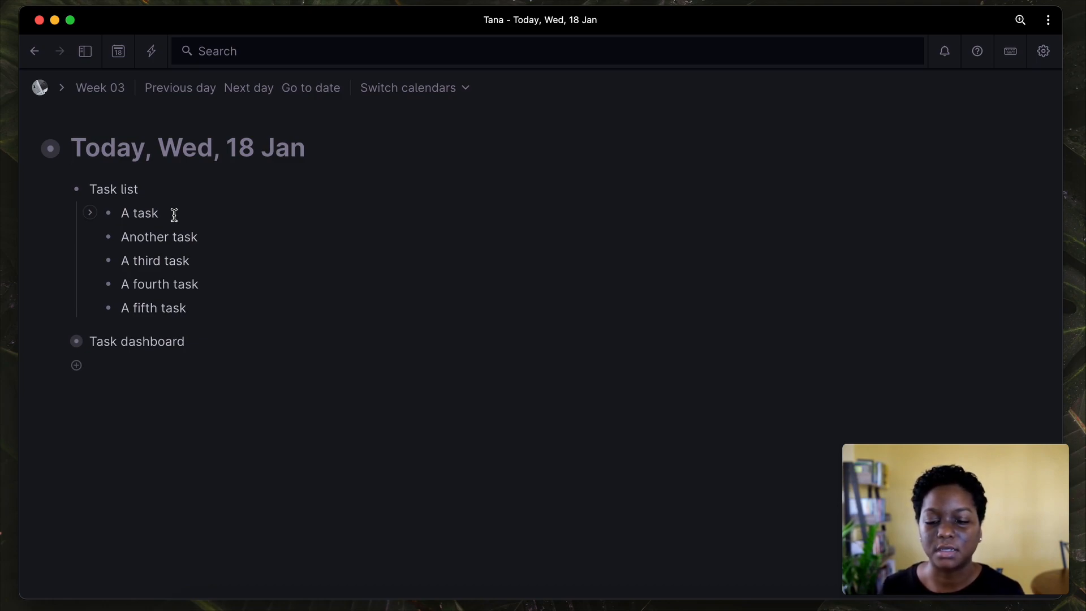
Apply a newly created #task supertag to all five tasks under Task list.
left_click(165, 216)
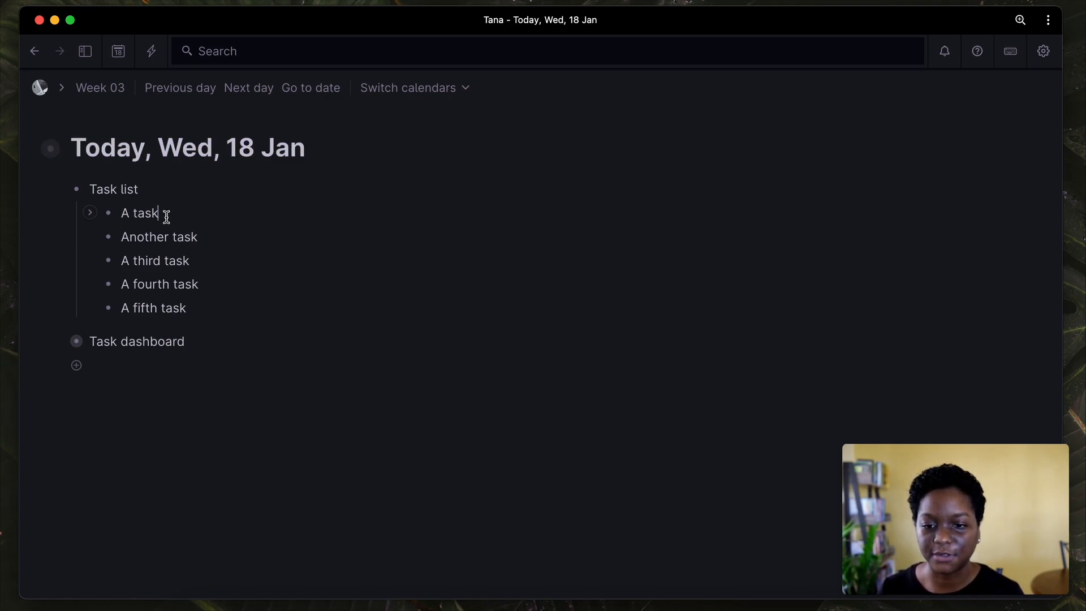
key("Right")
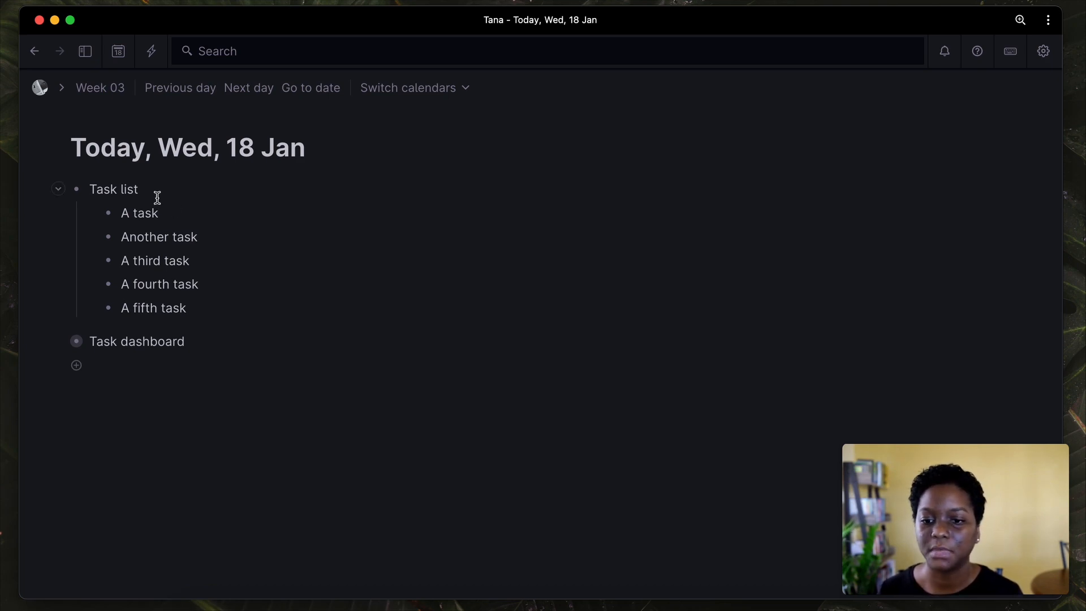
left_click_drag(147, 211, 168, 302)
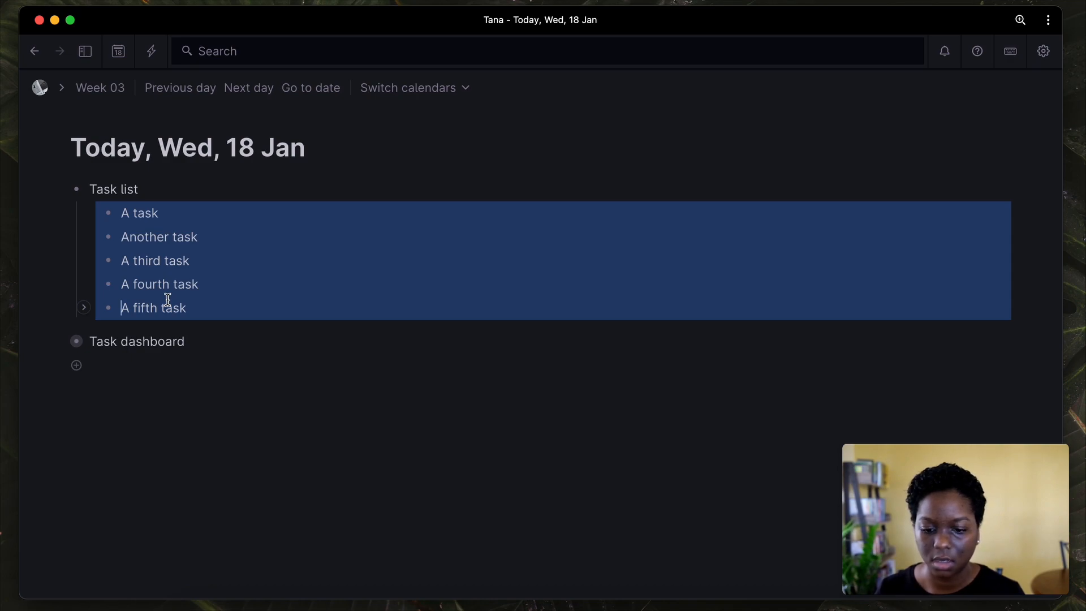
key("shift+3")
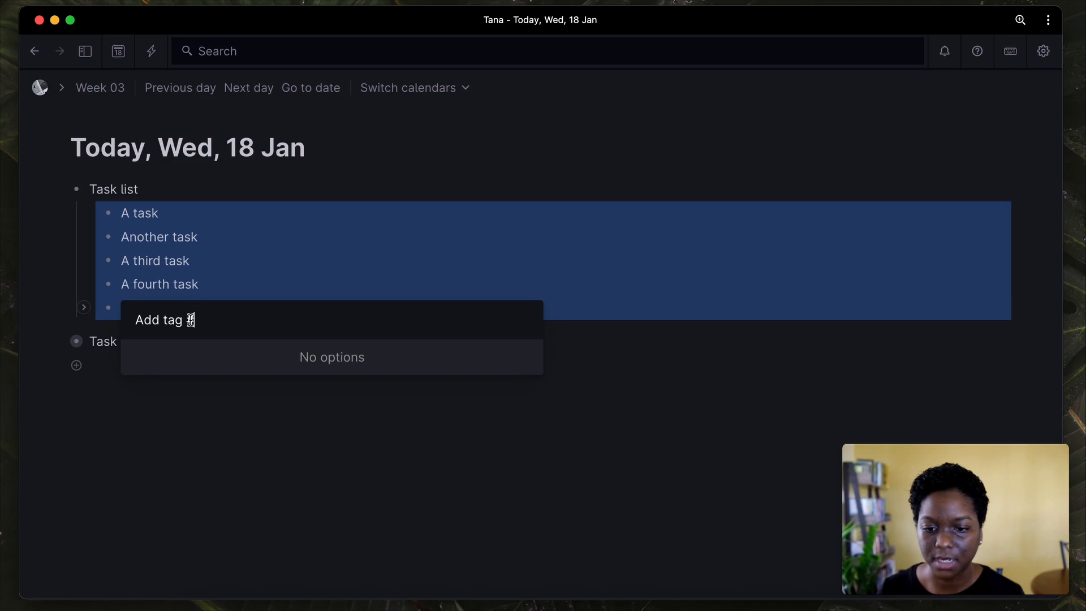
type("task")
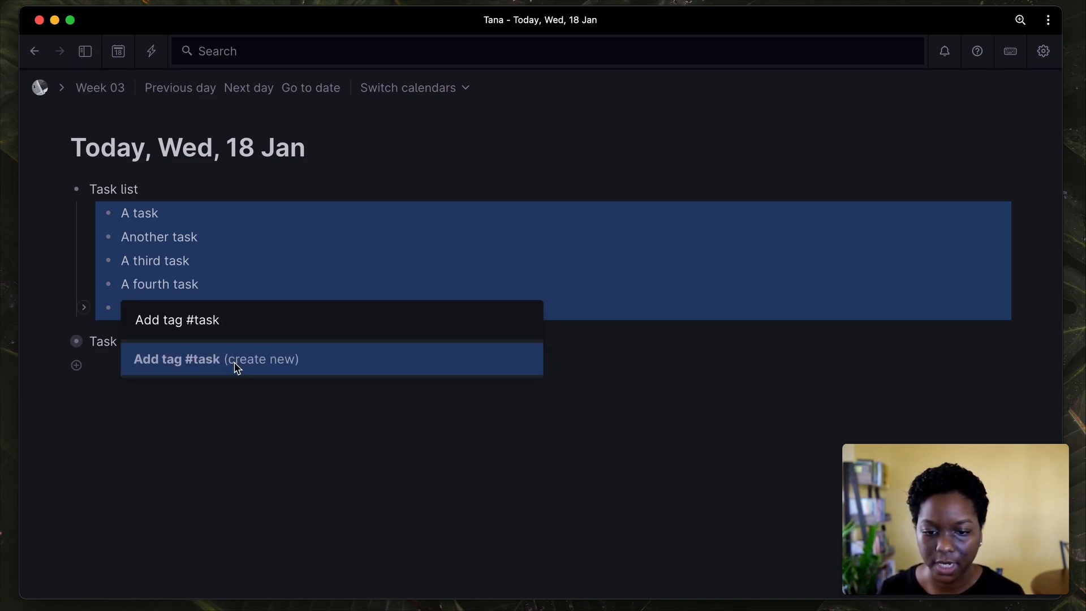
left_click(266, 363)
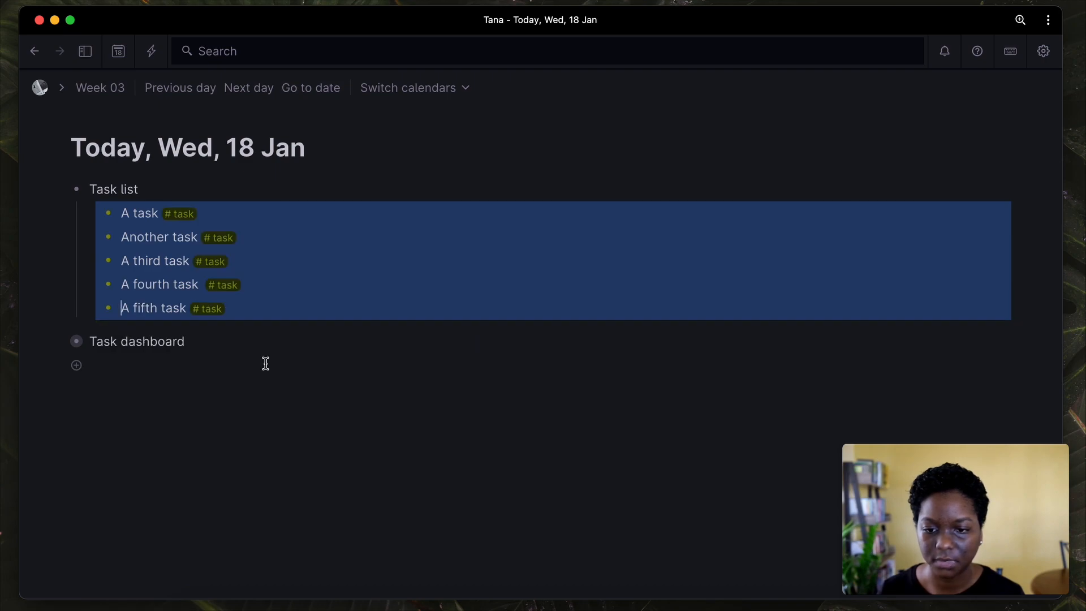
key("Escape")
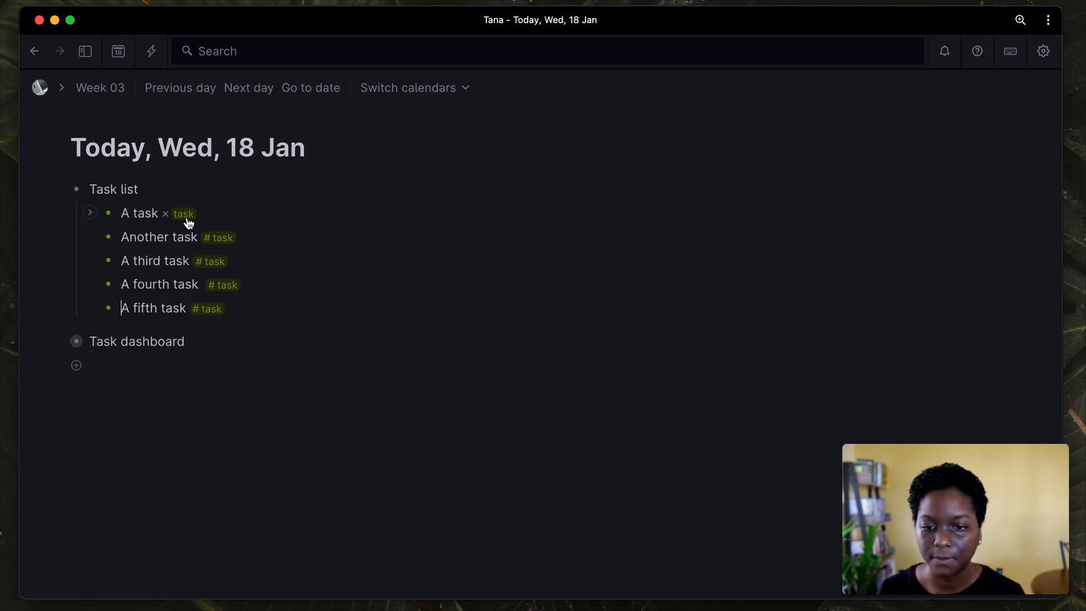
Turn on Show as checkbox in the #task supertag's configuration and return to today's page.
mouse_move(188, 222)
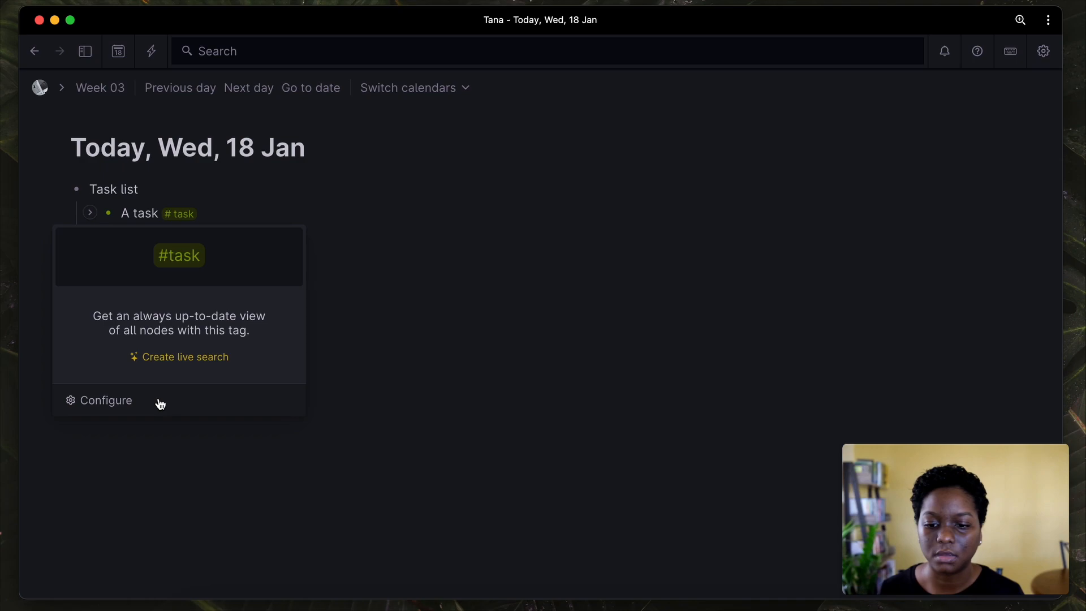
left_click(105, 400)
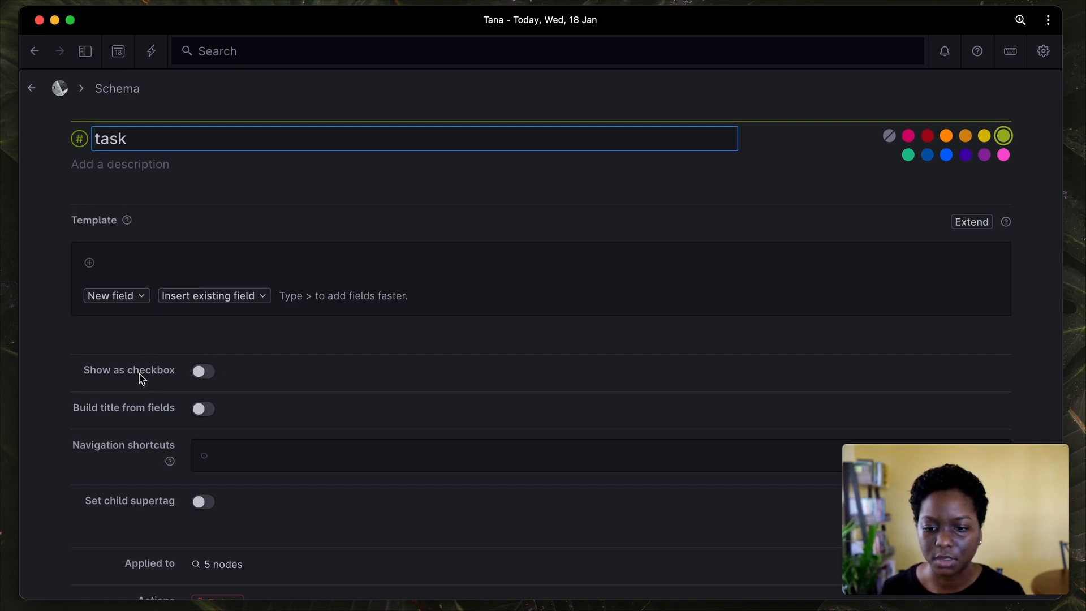
left_click(203, 372)
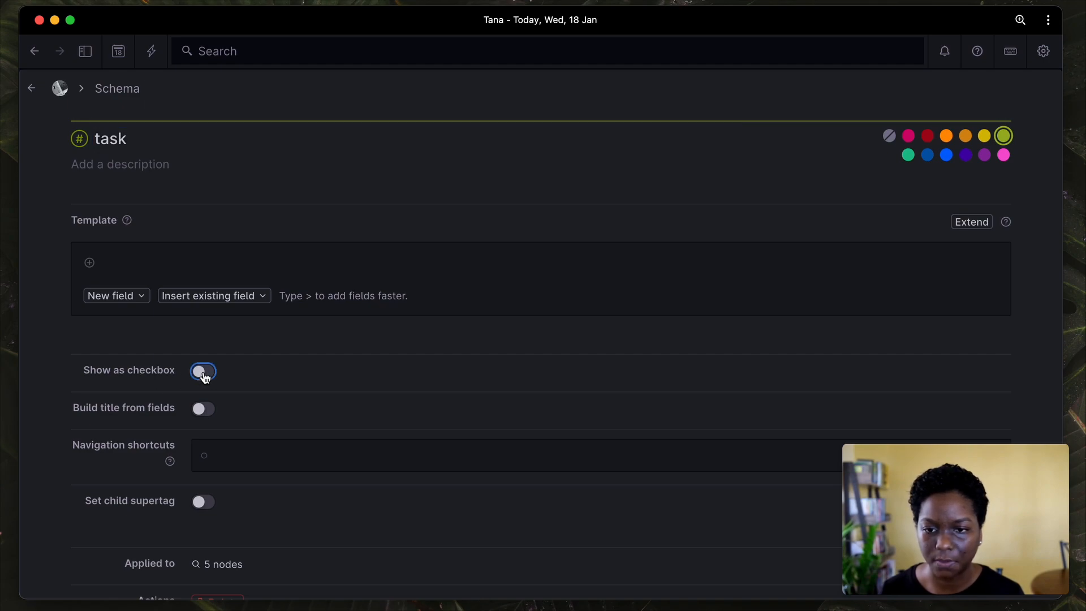
left_click(33, 92)
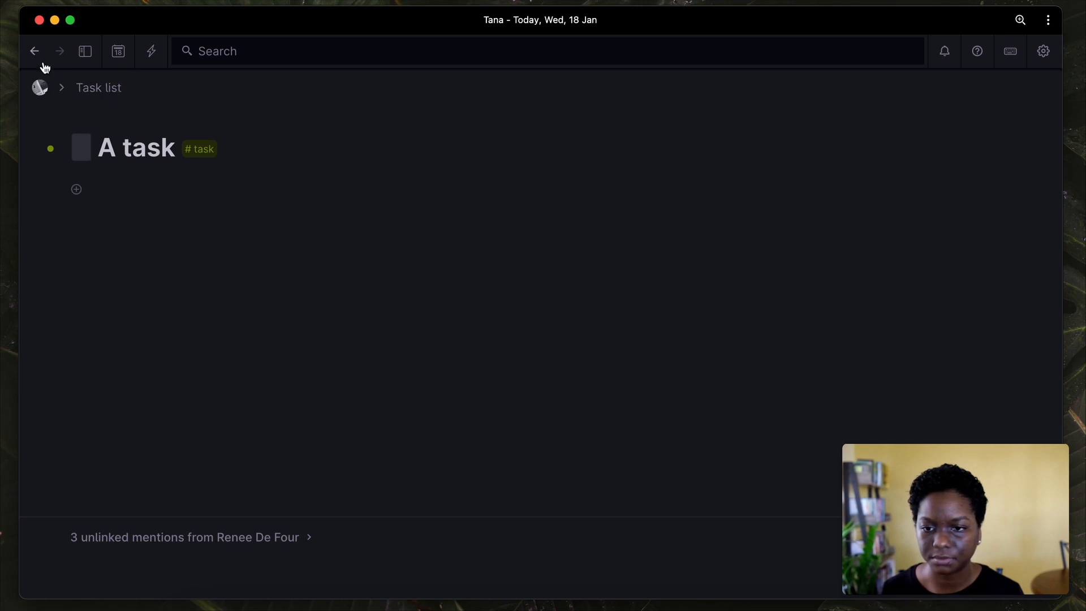
left_click(38, 55)
left_click(37, 54)
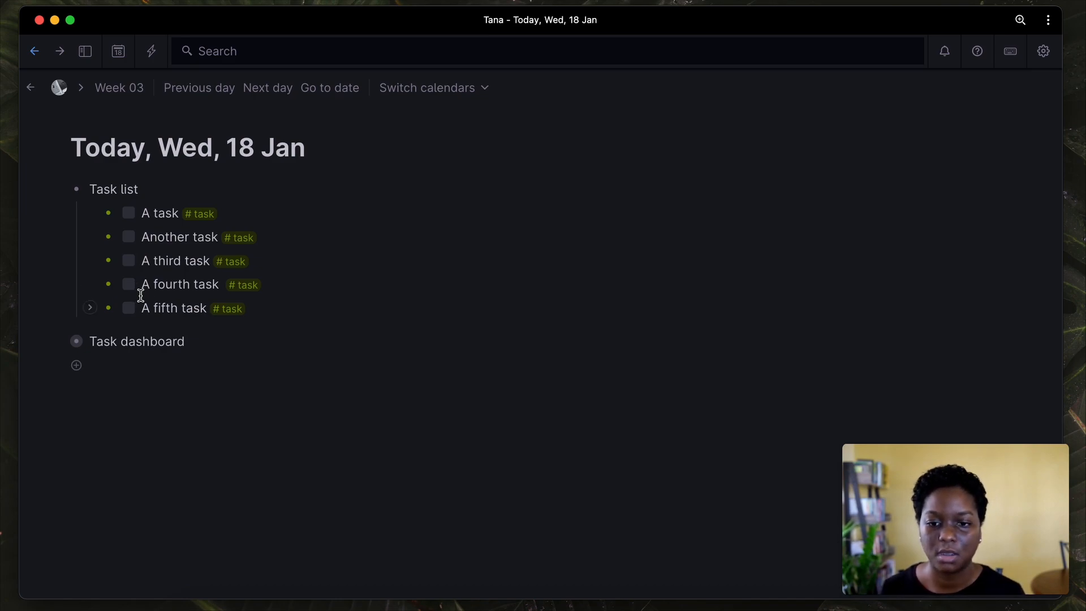
Add a plain "Subtasks" node to the template of the #task supertag.
left_click(202, 214)
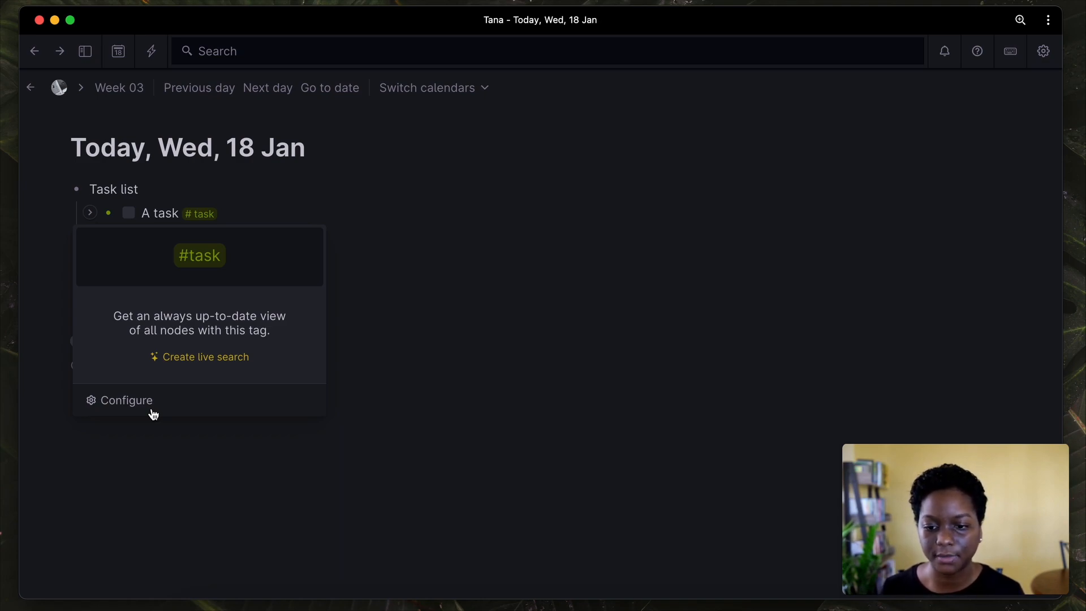
left_click(127, 401)
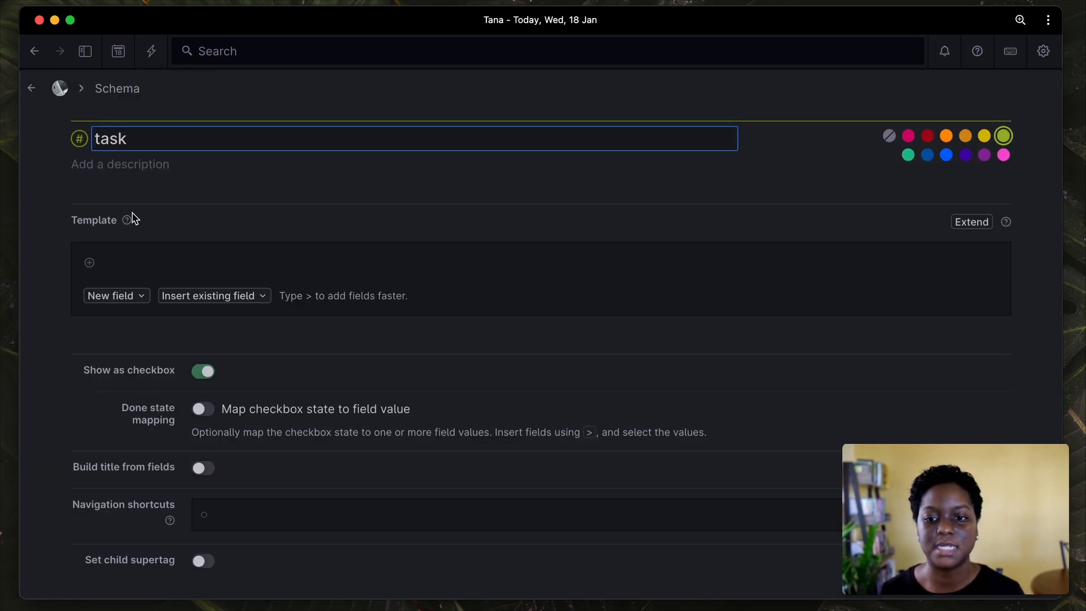
left_click(144, 259)
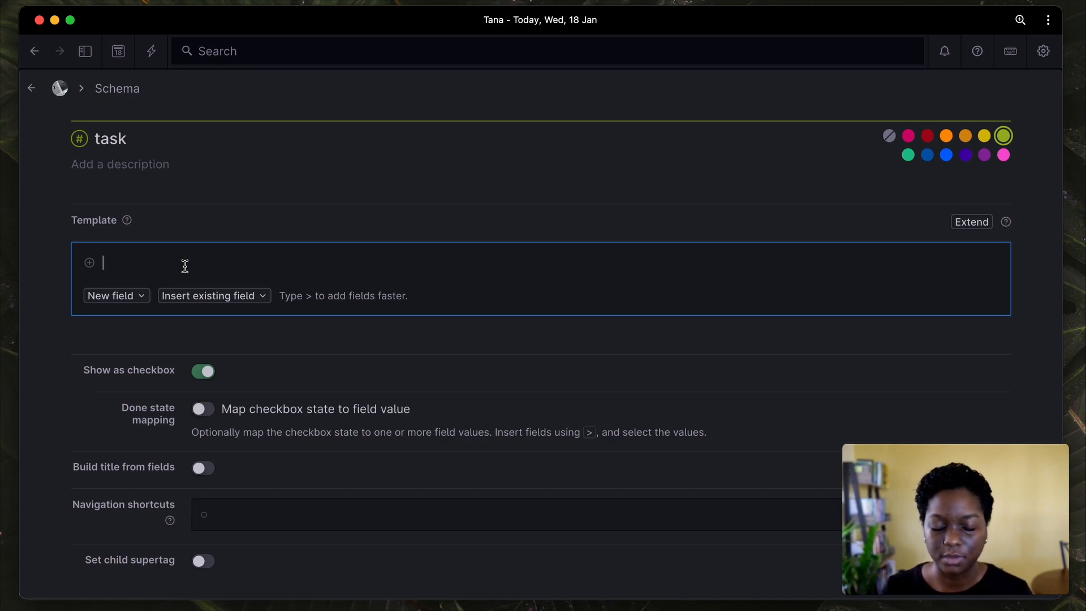
type("Subtasks")
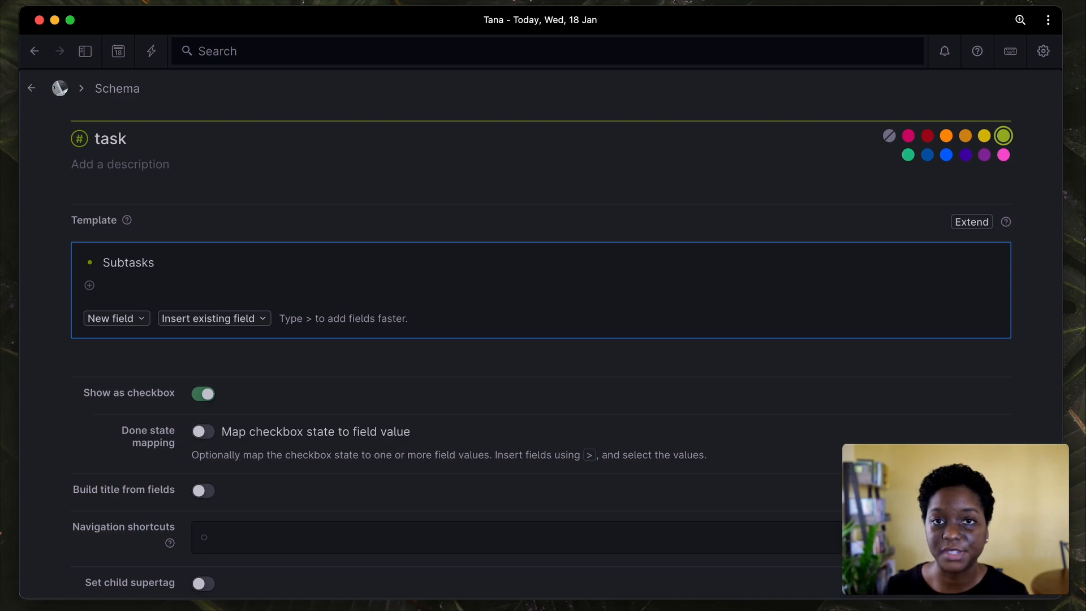
Add three blank checkbox items beneath the Subtasks node in the #task template and collapse the node.
key("Return")
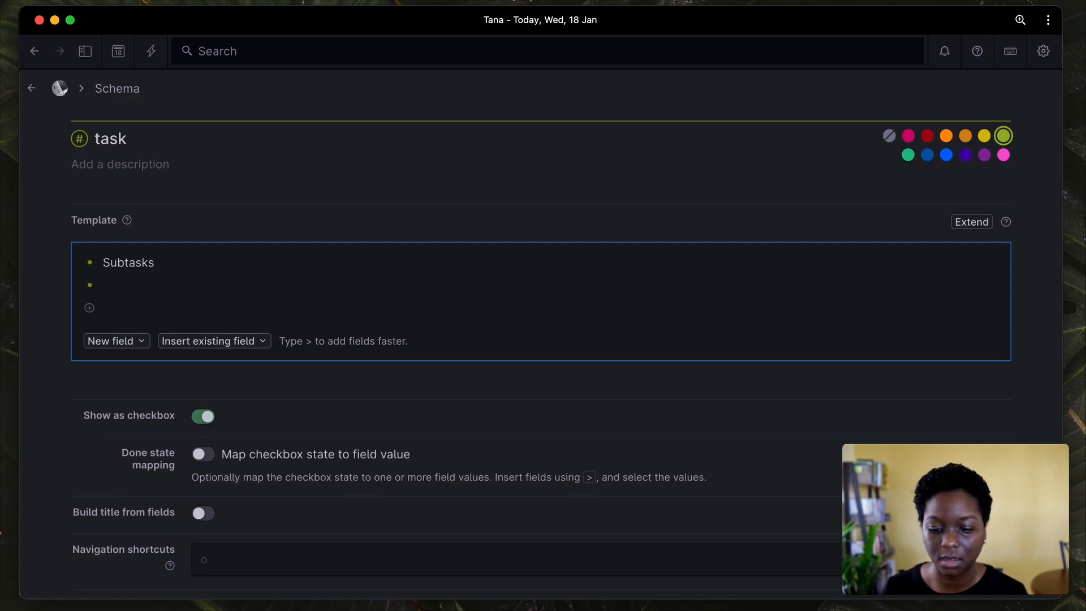
key("Tab")
key("super+Return")
key("Return")
key("super+Return")
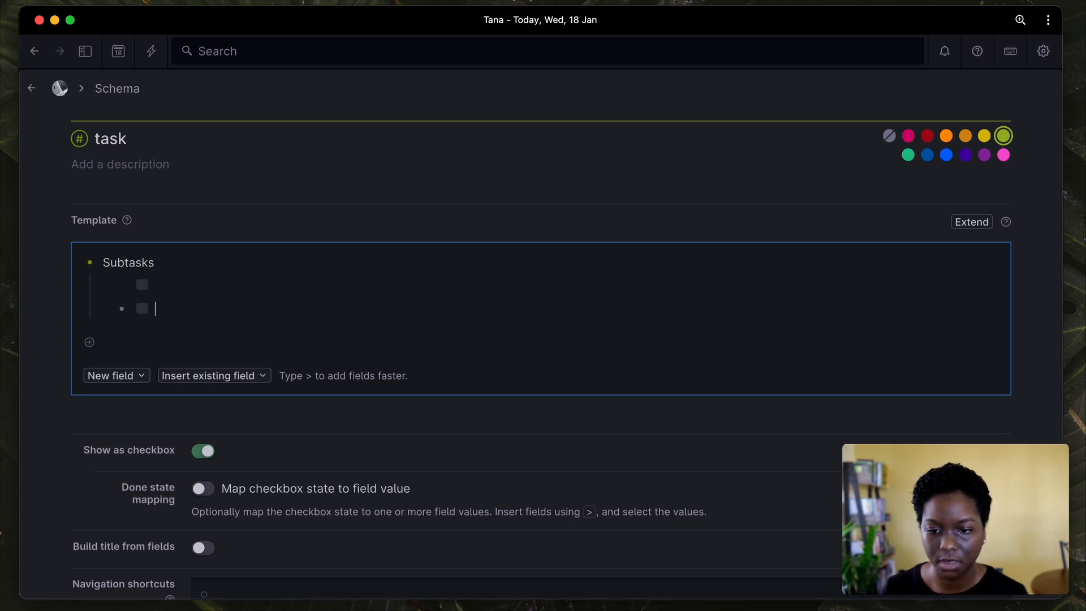
key("Return")
key("super+Return")
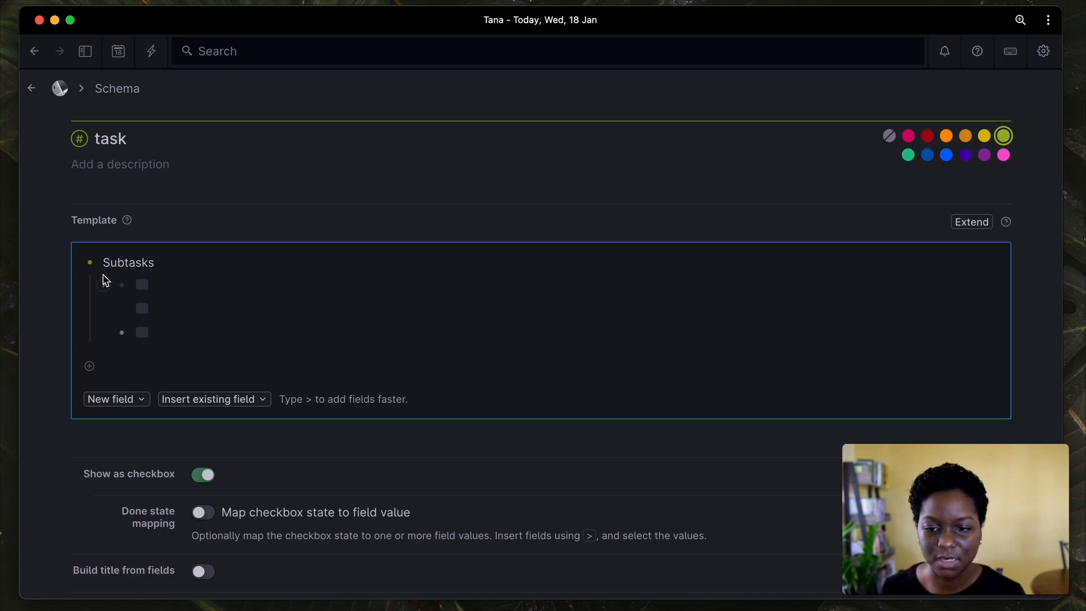
left_click(72, 263)
Create a new "Status" field below Subtasks in the #task template.
left_click(160, 266)
key("Return")
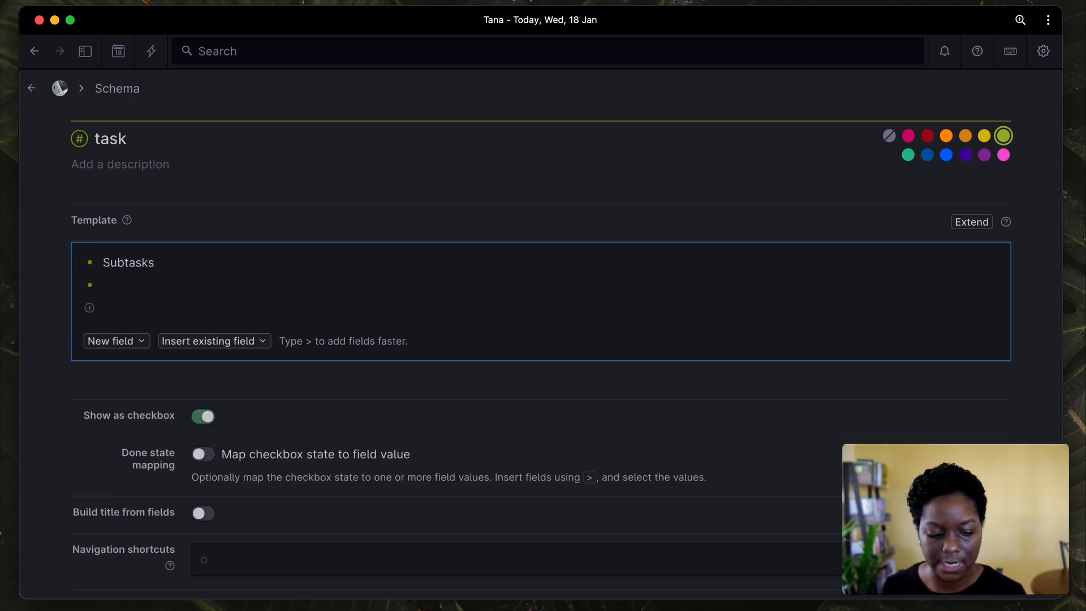
type(">")
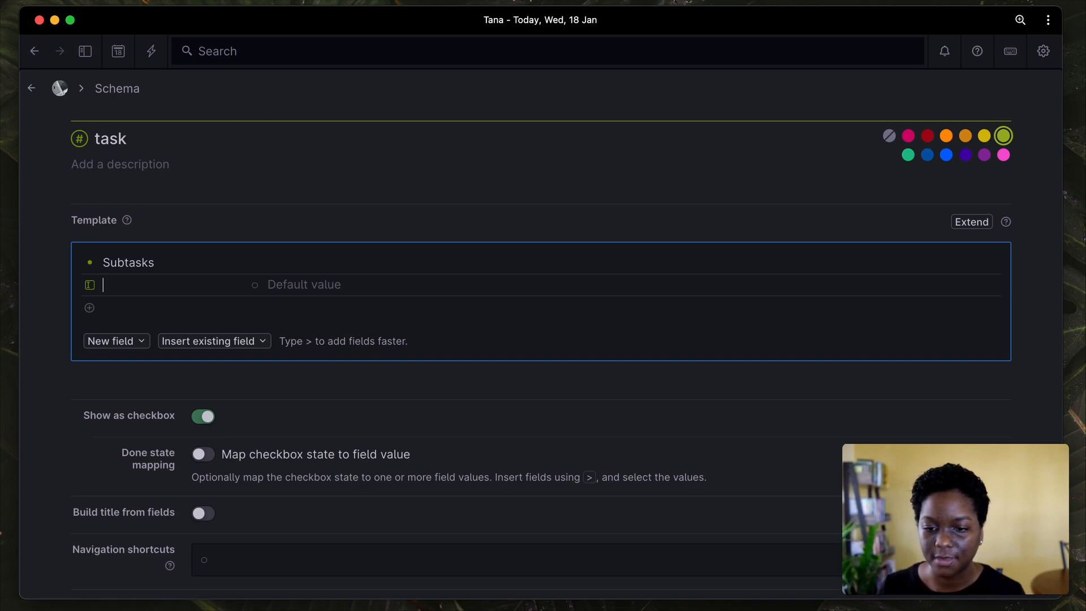
type("S")
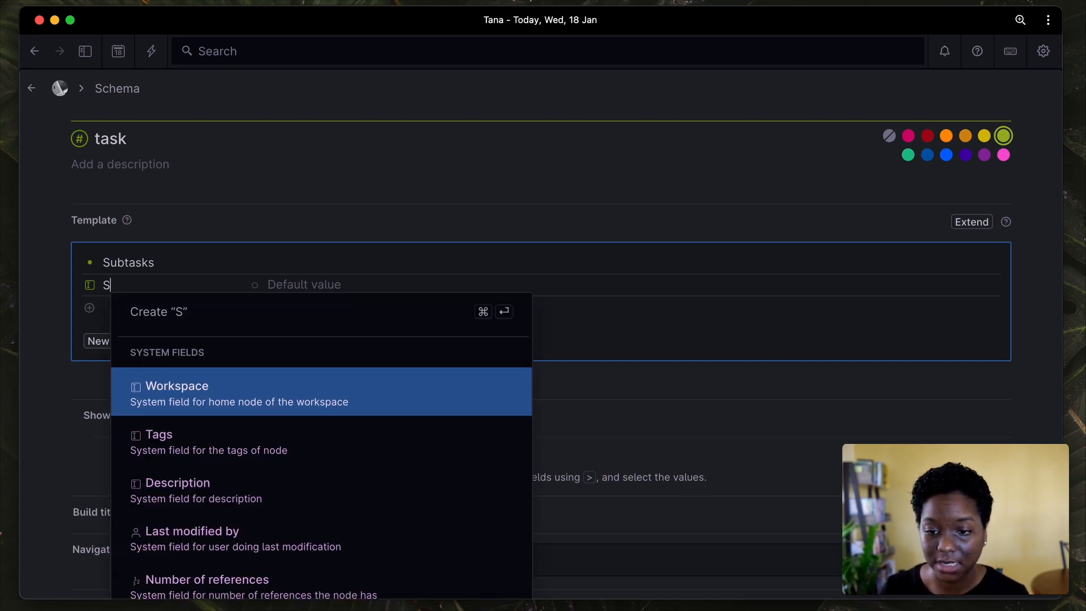
type("tatus")
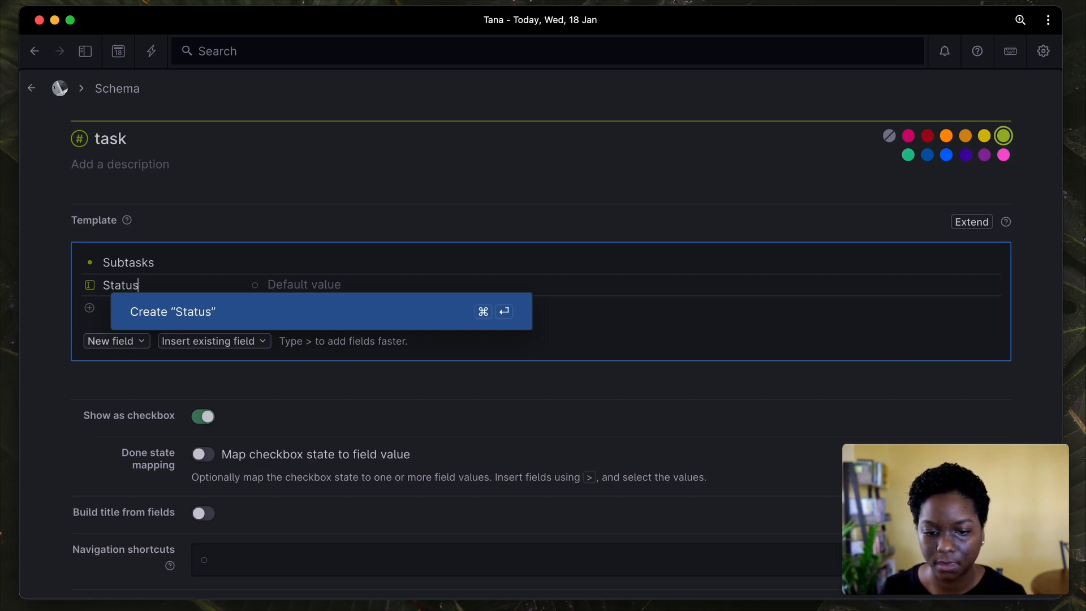
key("super+Return")
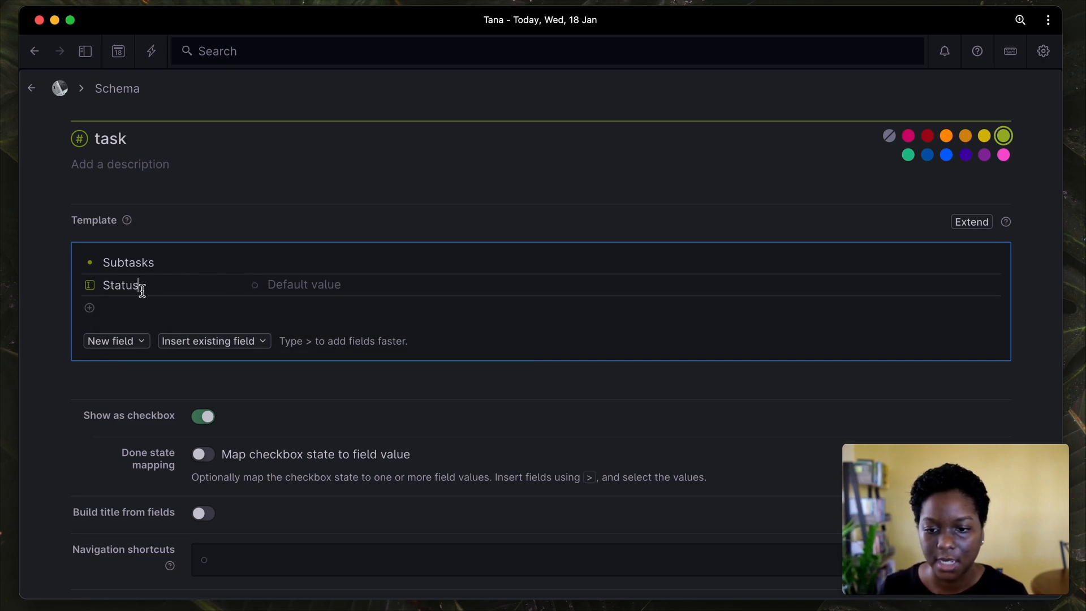
Create a new "Day" field below Status in the #task template.
key("Return")
type(">")
type("Day")
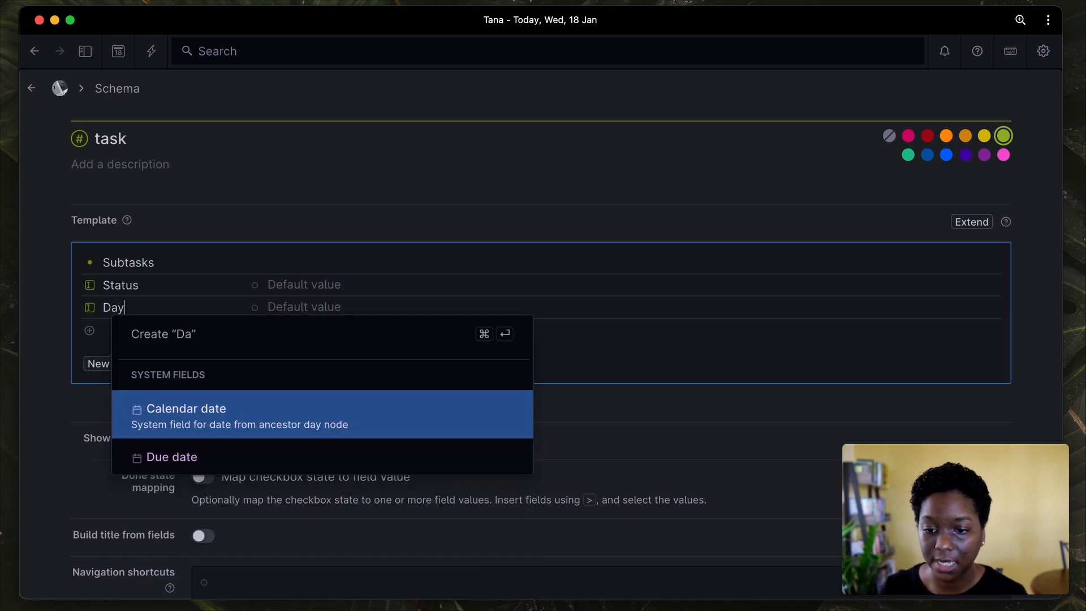
key("super+Return")
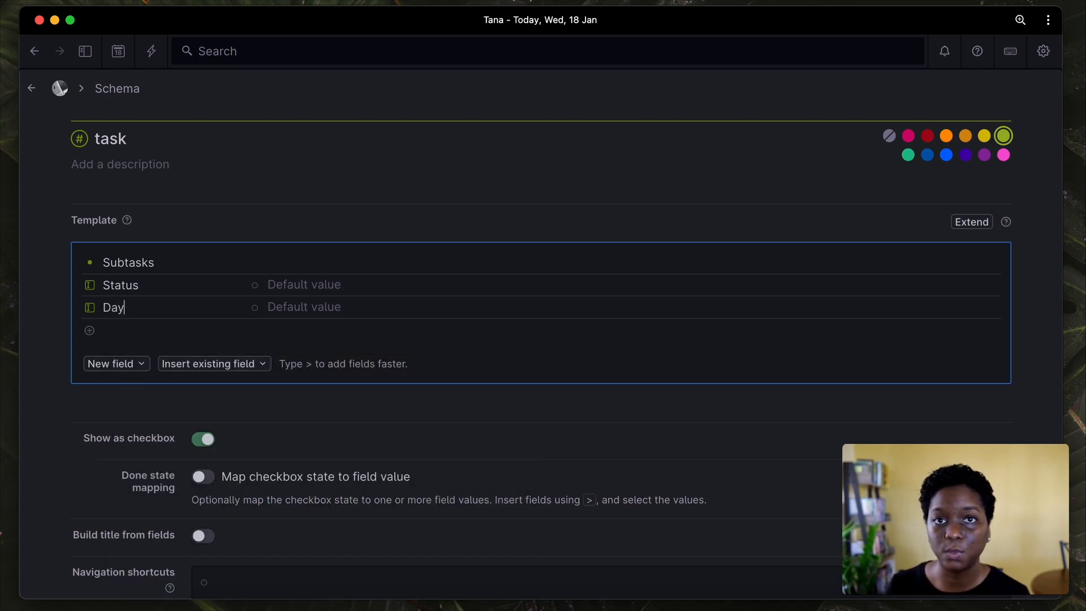
Create a new "Time block" field below Day in the #task template.
key("Return")
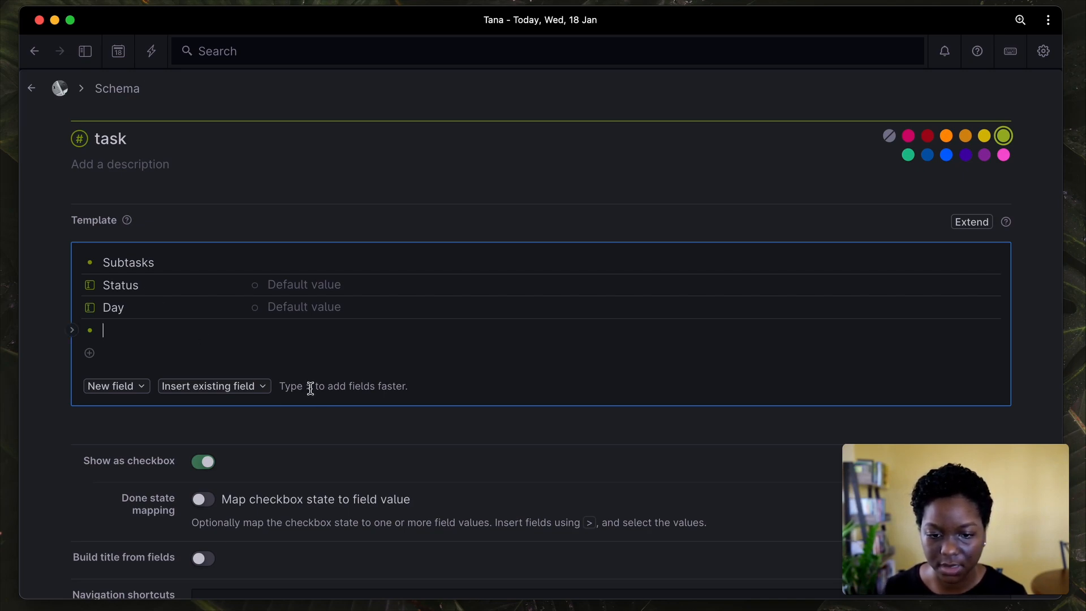
type(">")
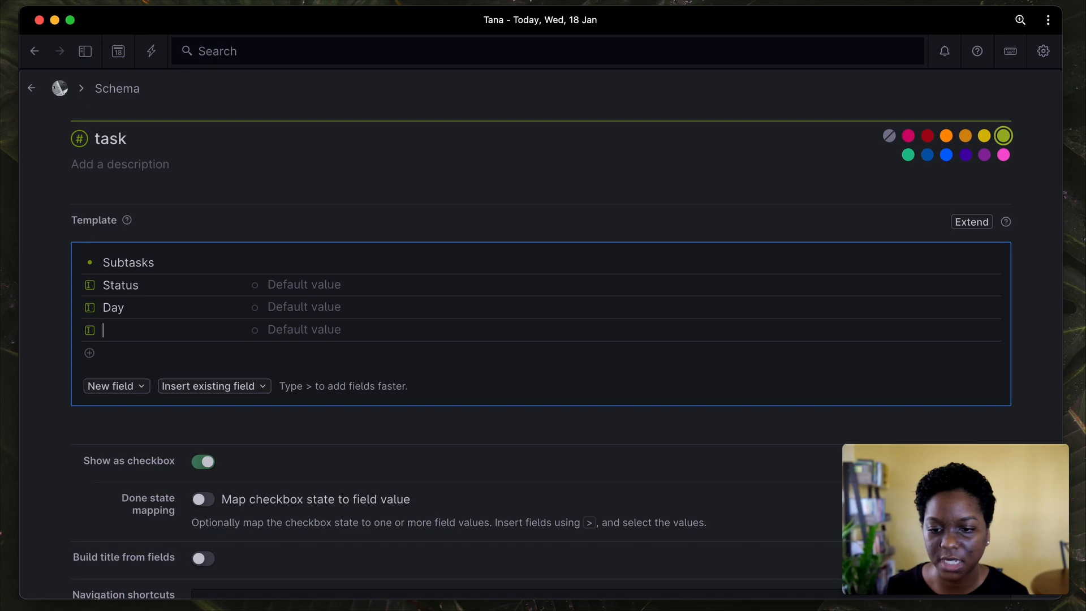
type("Ti")
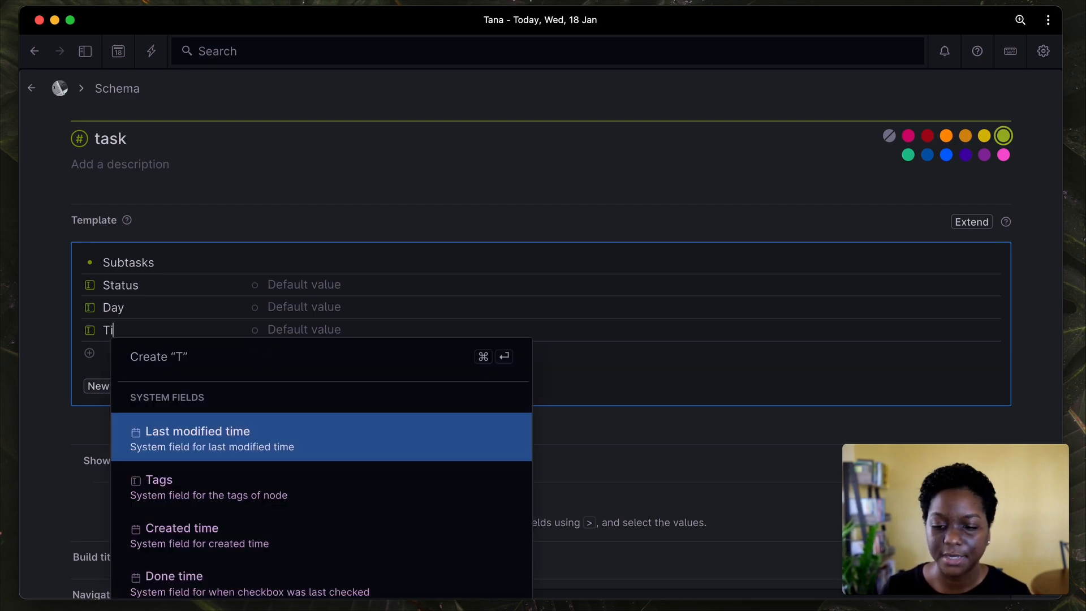
type("me block")
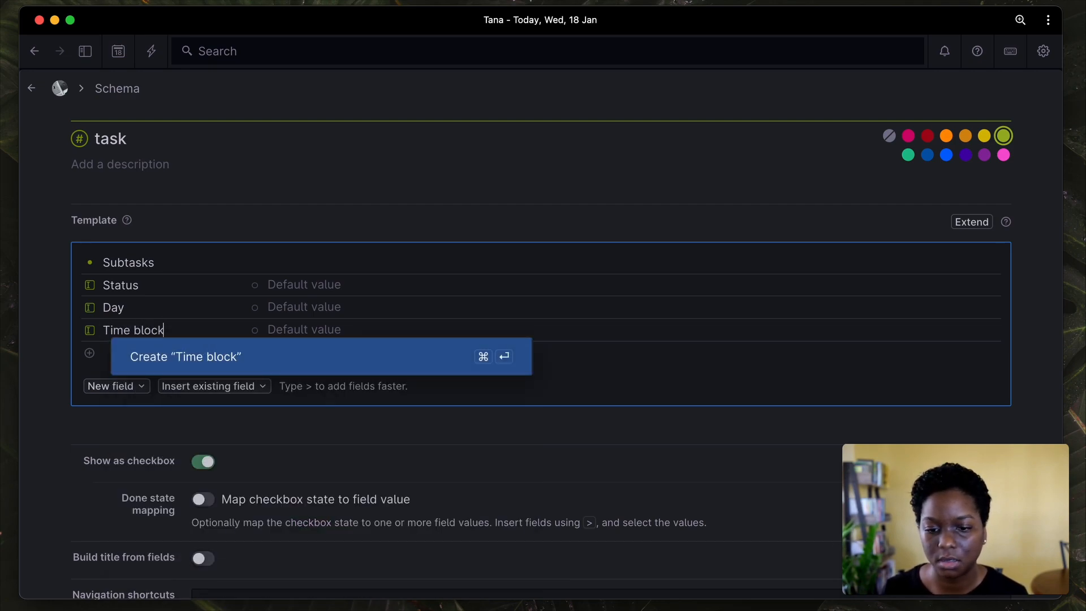
key("Return")
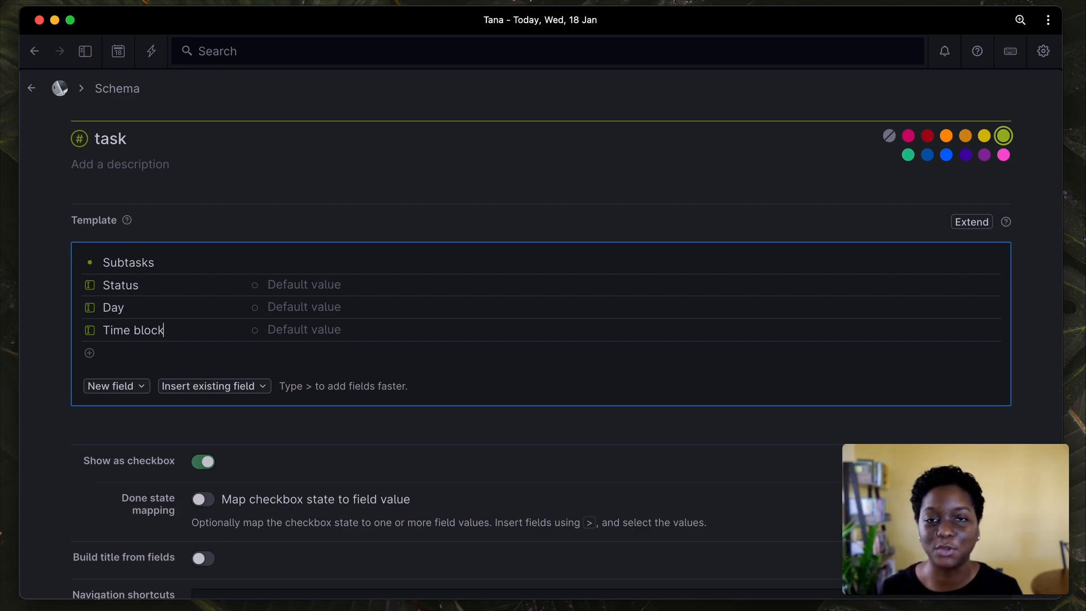
Open the Status field's configuration and set its field type to Options.
scroll(122, 281, "down", 1)
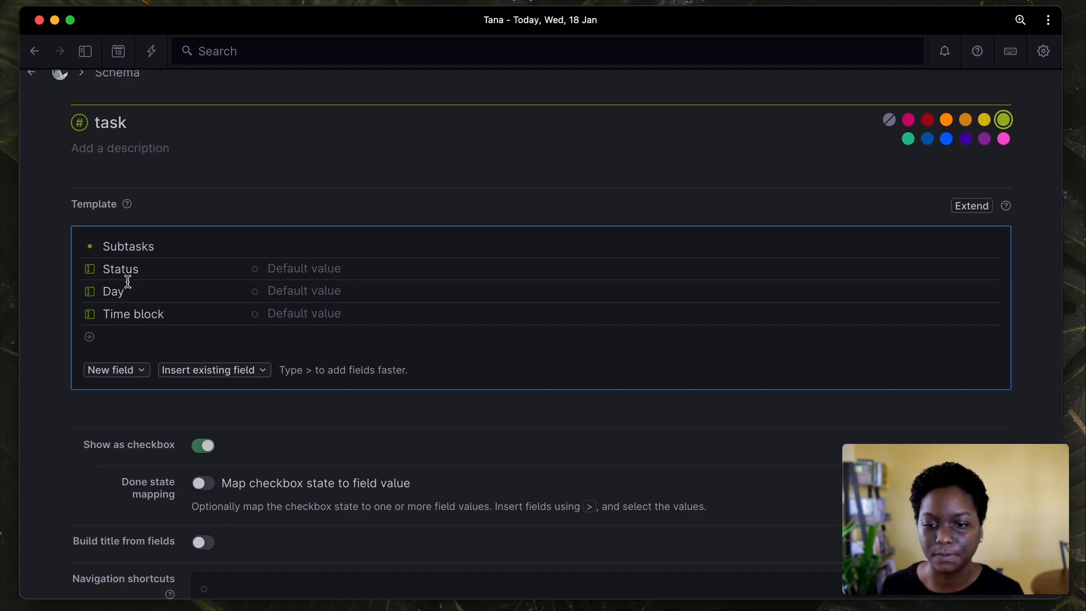
left_click(90, 269)
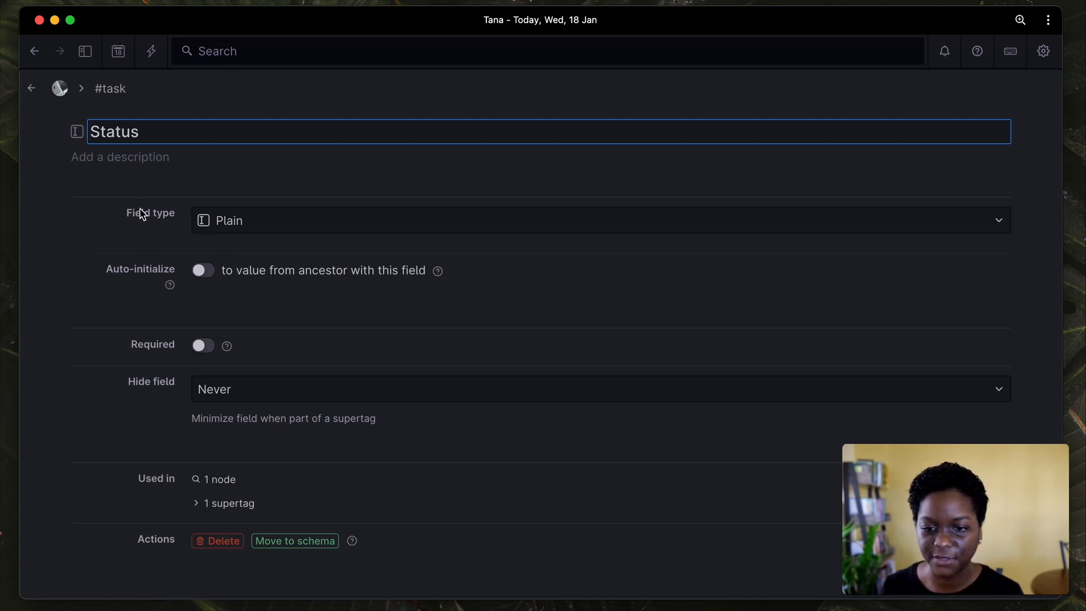
left_click(234, 230)
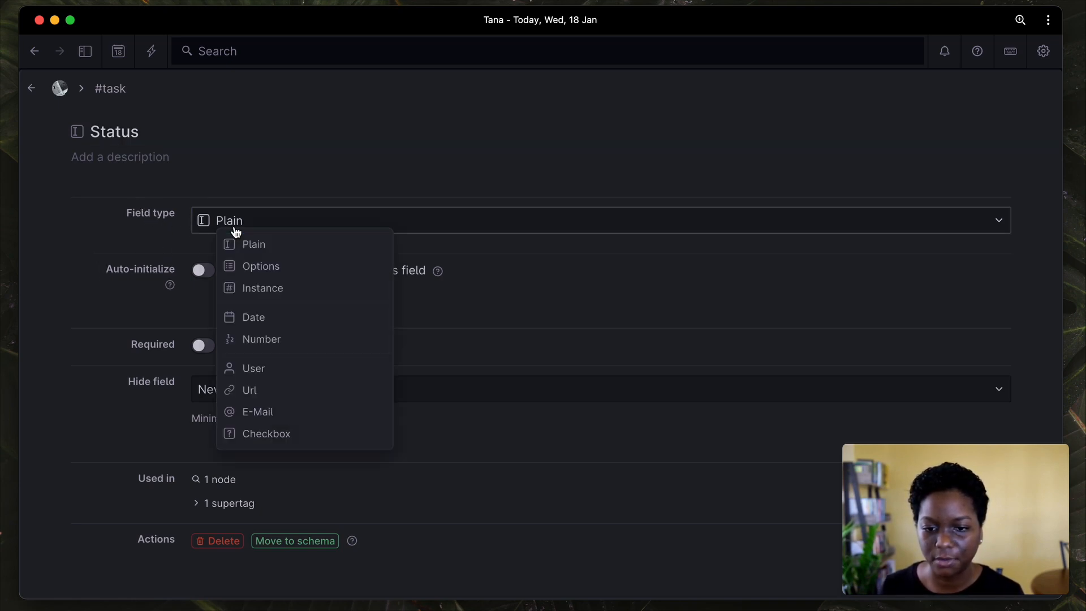
left_click(254, 266)
Enter the pre-determined Status options Inbox, preceded by an inbox emoji, Next Up, Done and Archive.
left_click(255, 268)
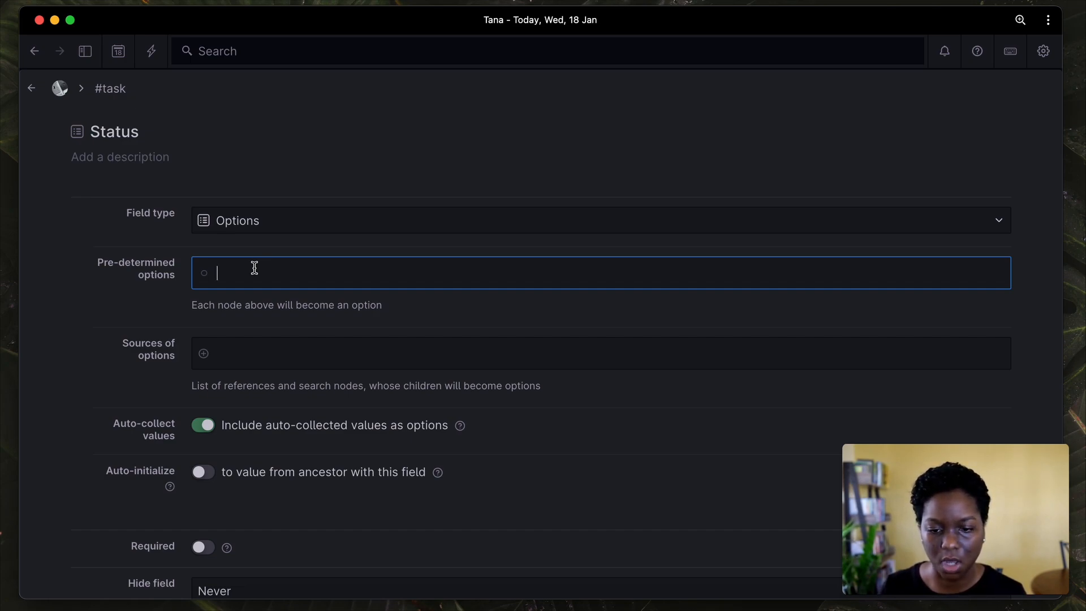
type(":inb")
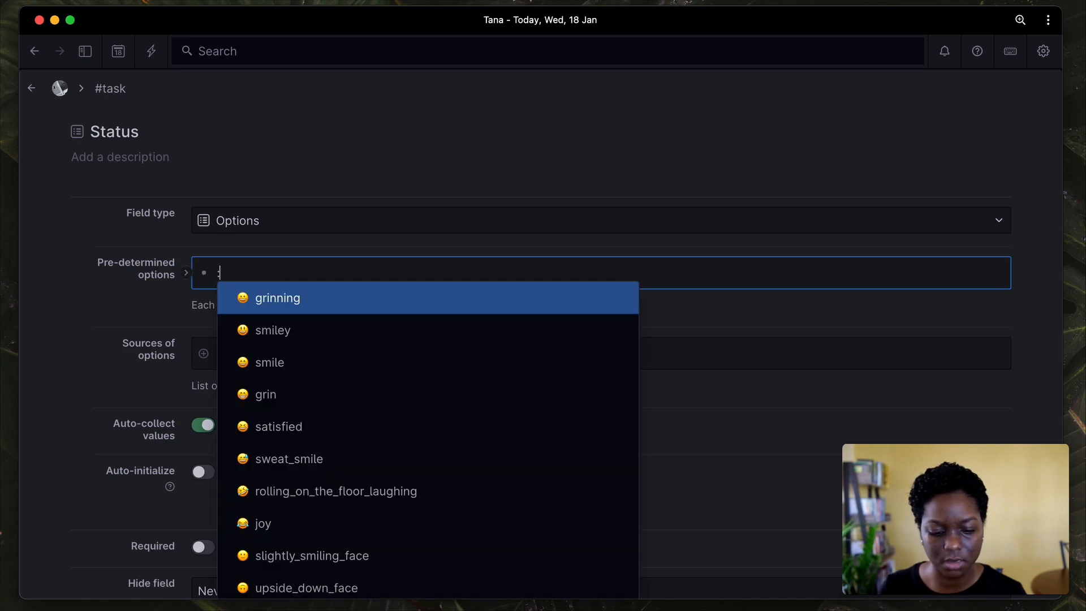
key("Return")
type("Inbox")
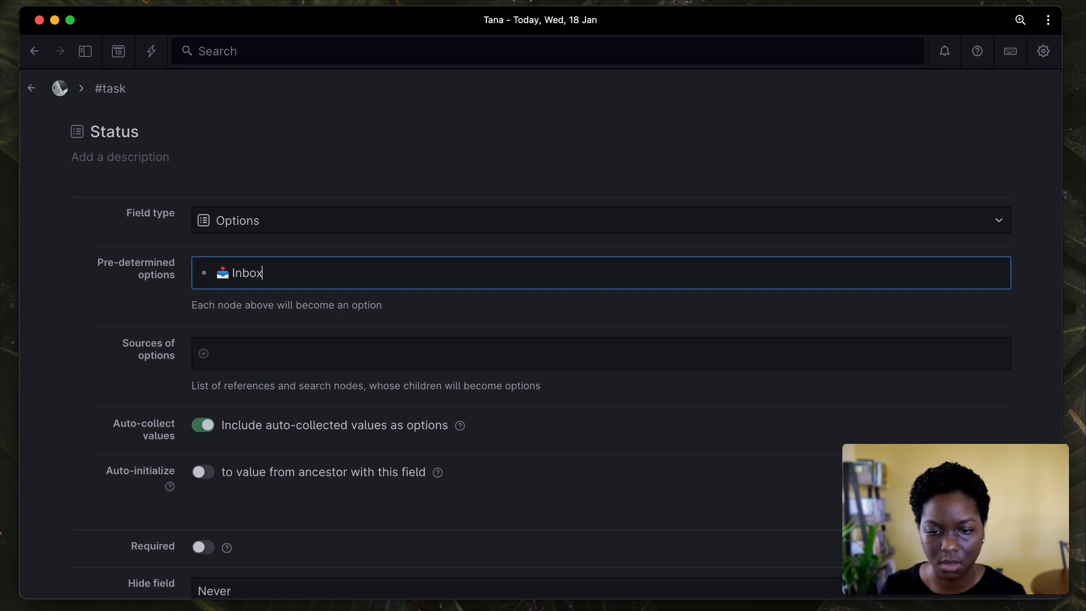
key("Return")
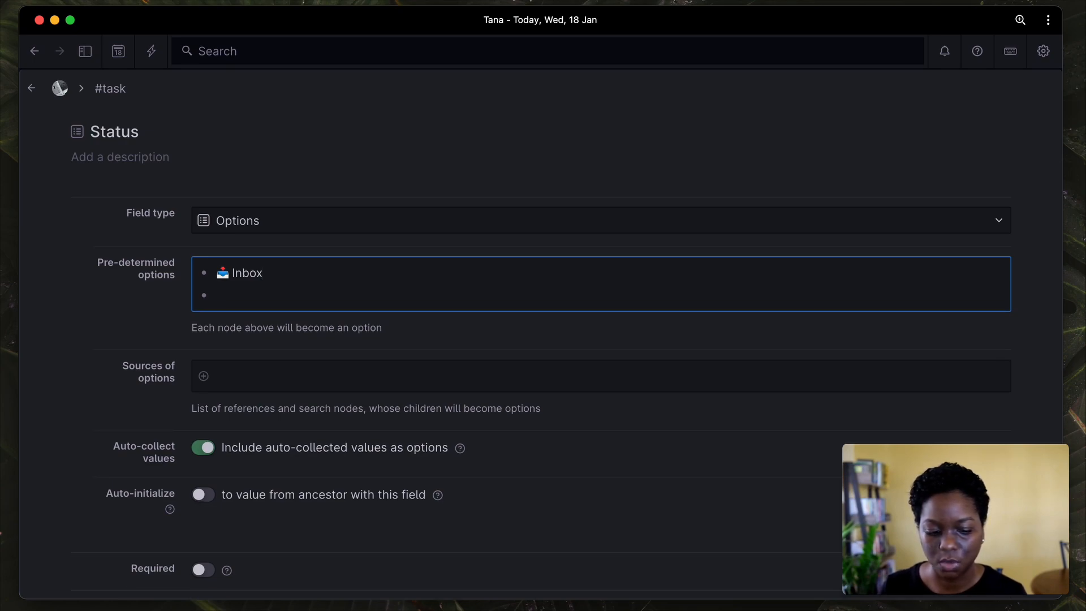
type("Next Up")
key("Return")
type("Do")
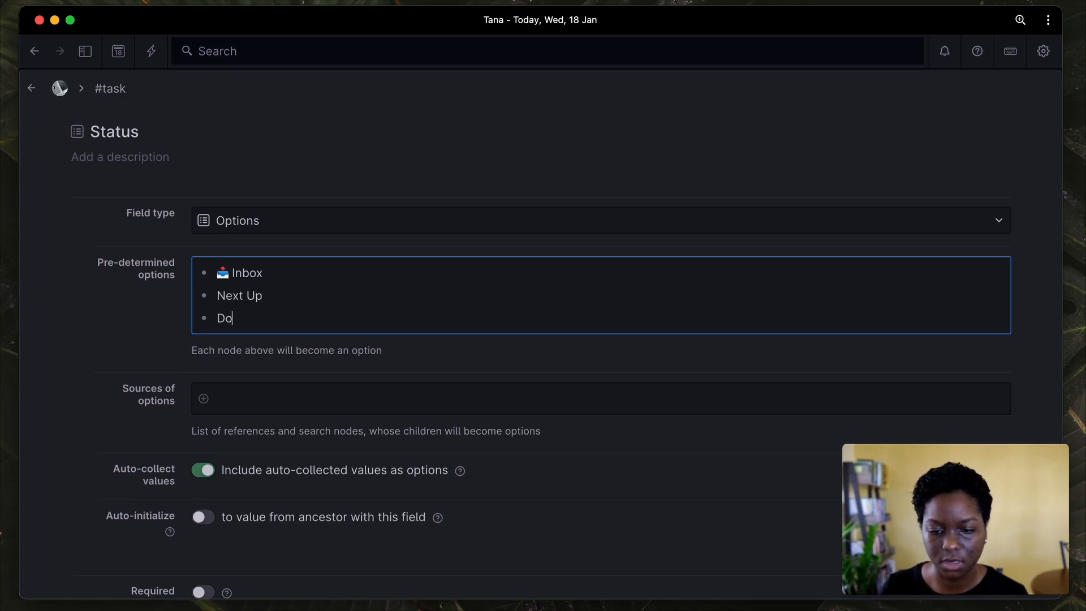
type("ne")
key("Return")
type("Archive")
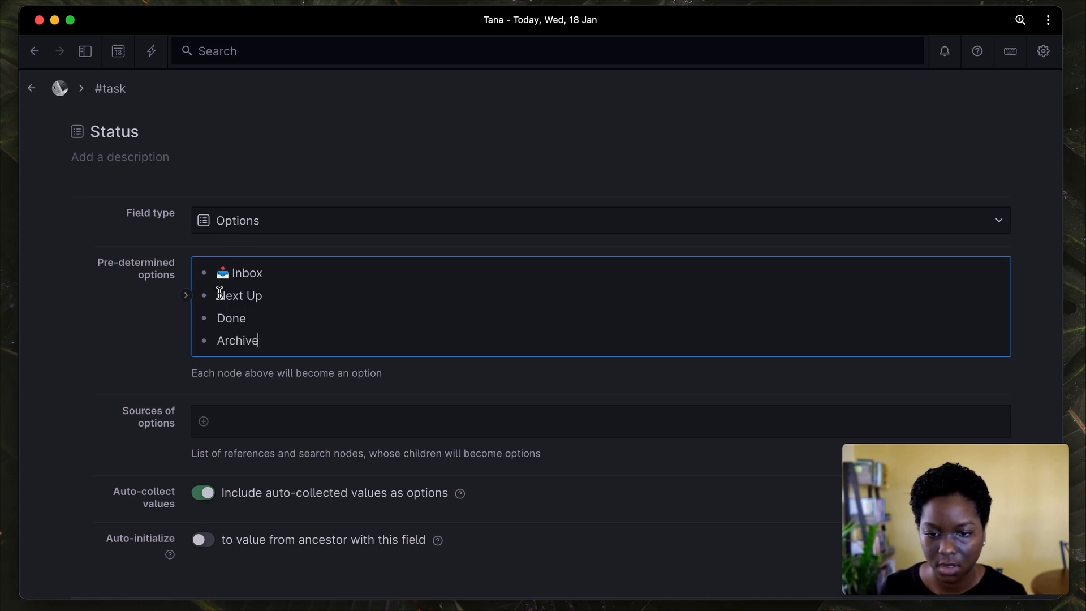
Put a target emoji in front of the Next Up option and remove any stray colon.
left_click(218, 295)
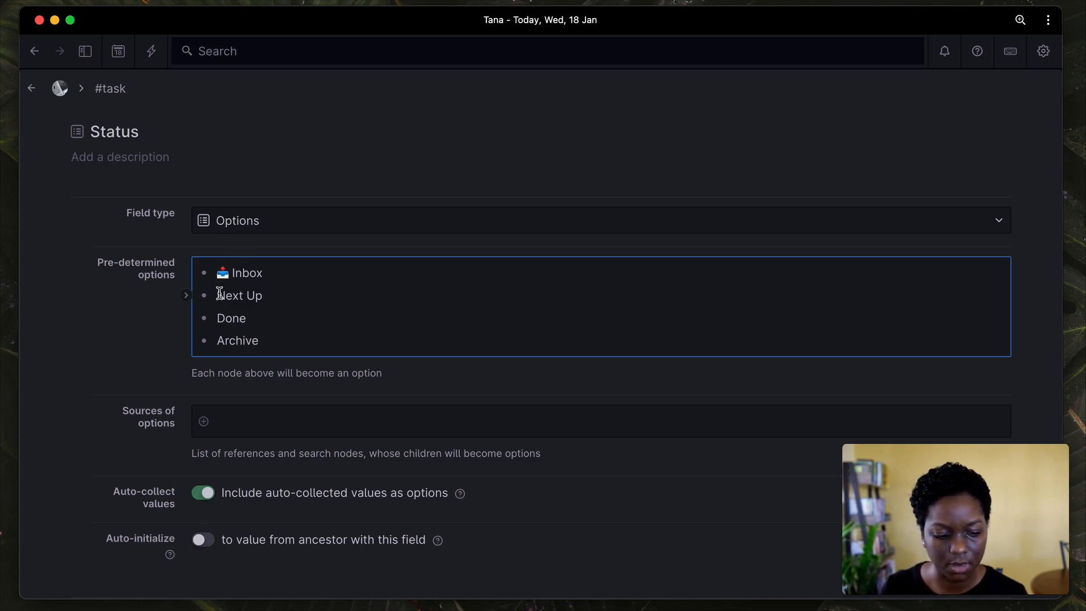
type(":")
type("target")
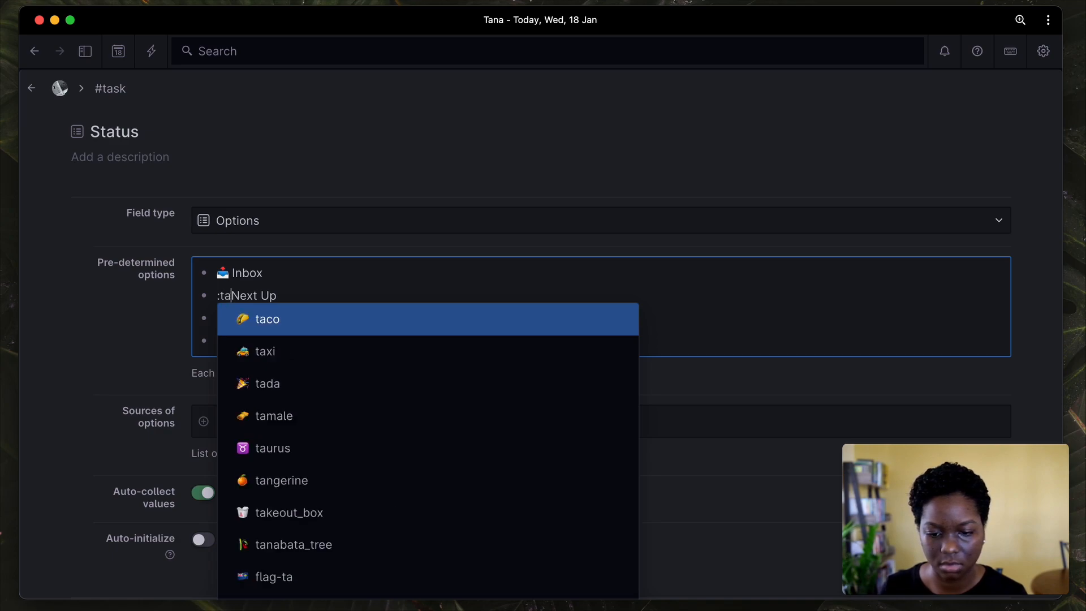
type(":")
key("Left")
key("BackSpace")
Prefix the Done option with a green check mark emoji and the Archive option with the card_file_box emoji.
left_click(216, 318)
type(":done")
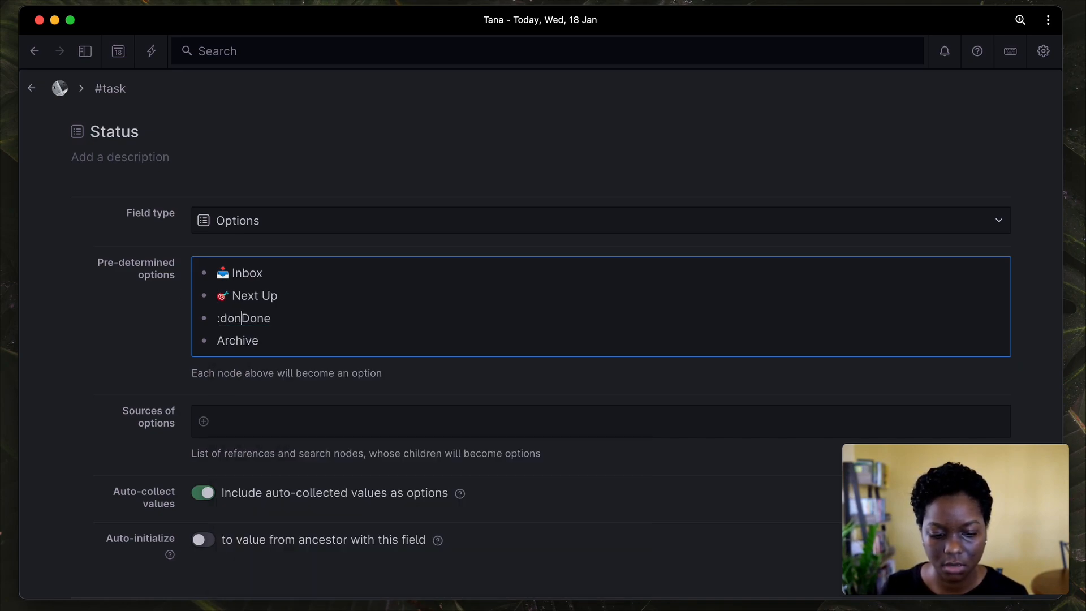
type(":")
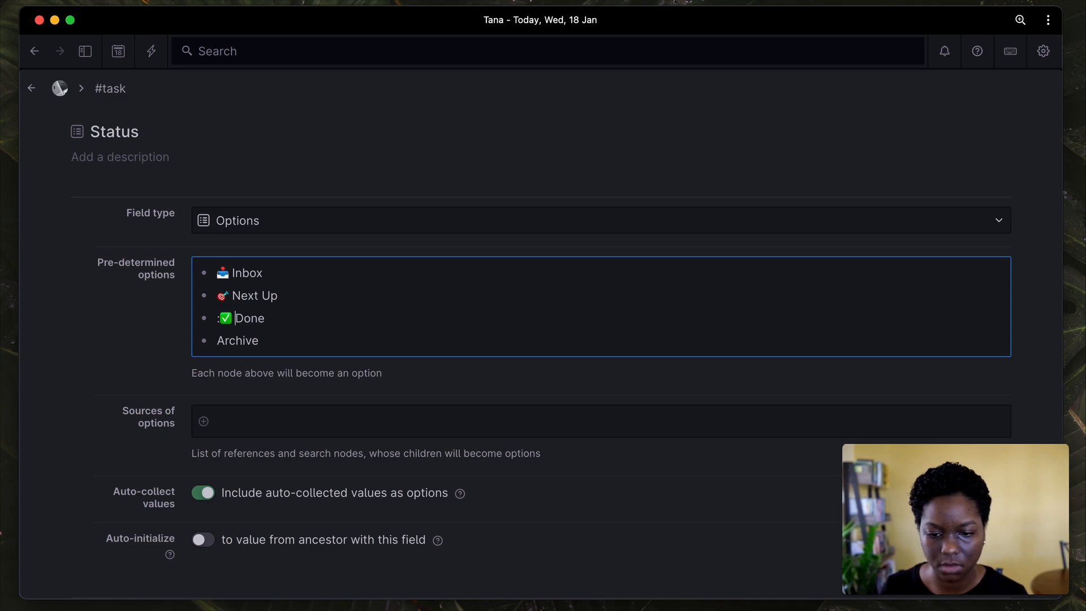
key("Left")
key("BackSpace")
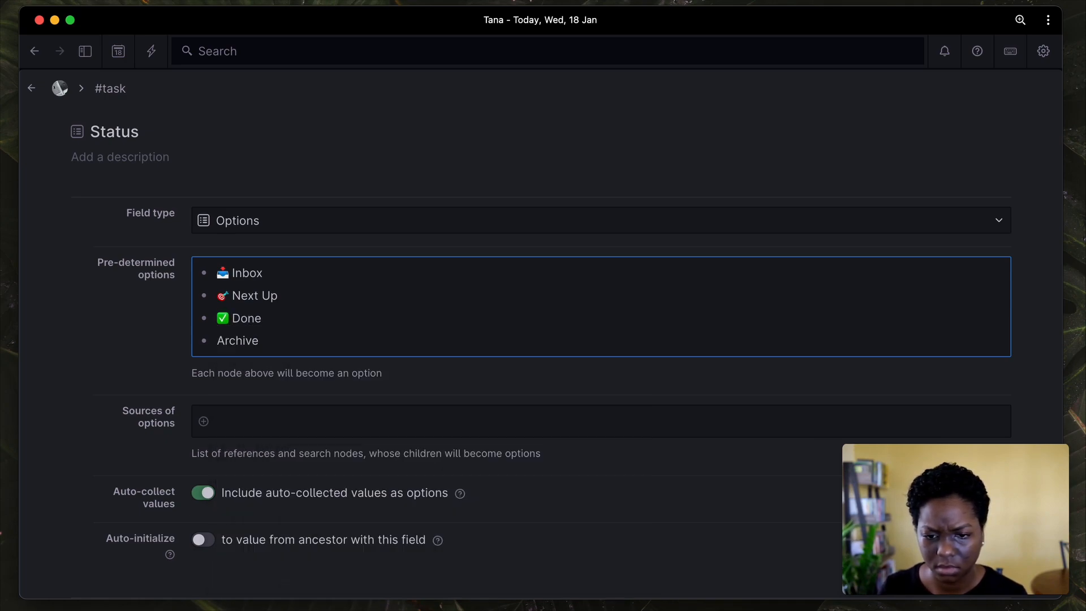
left_click(219, 340)
type(":box")
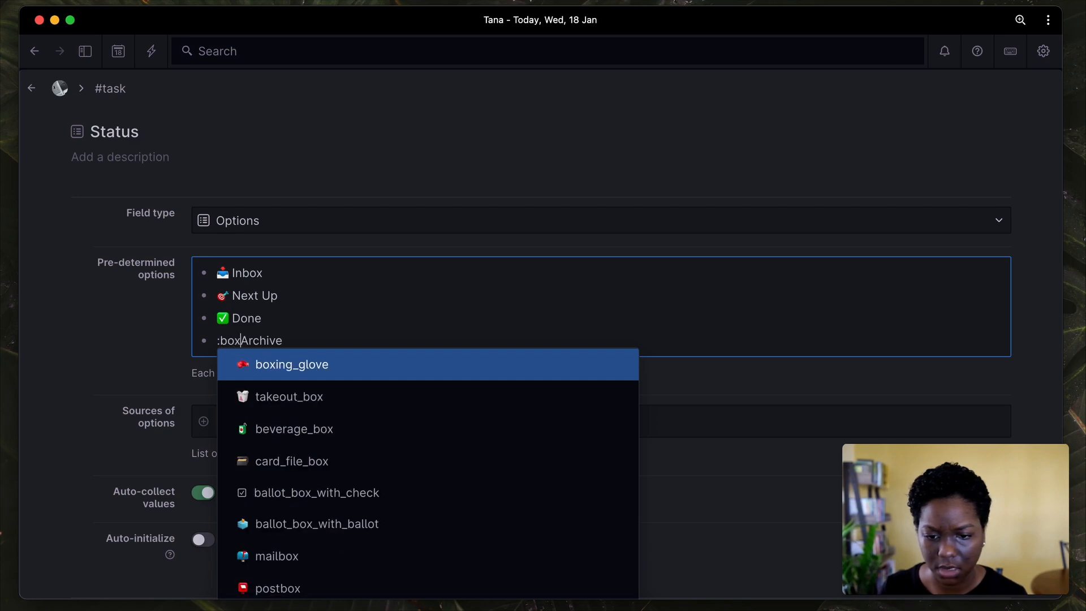
left_click(274, 470)
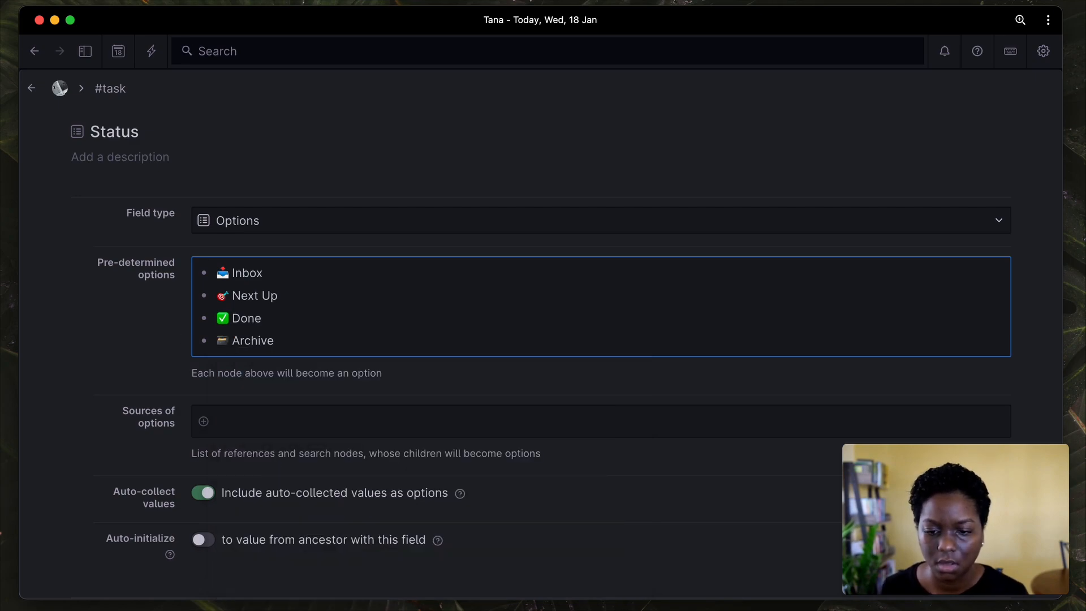
scroll(274, 471, "down", 1)
scroll(543, 333, "down", 5)
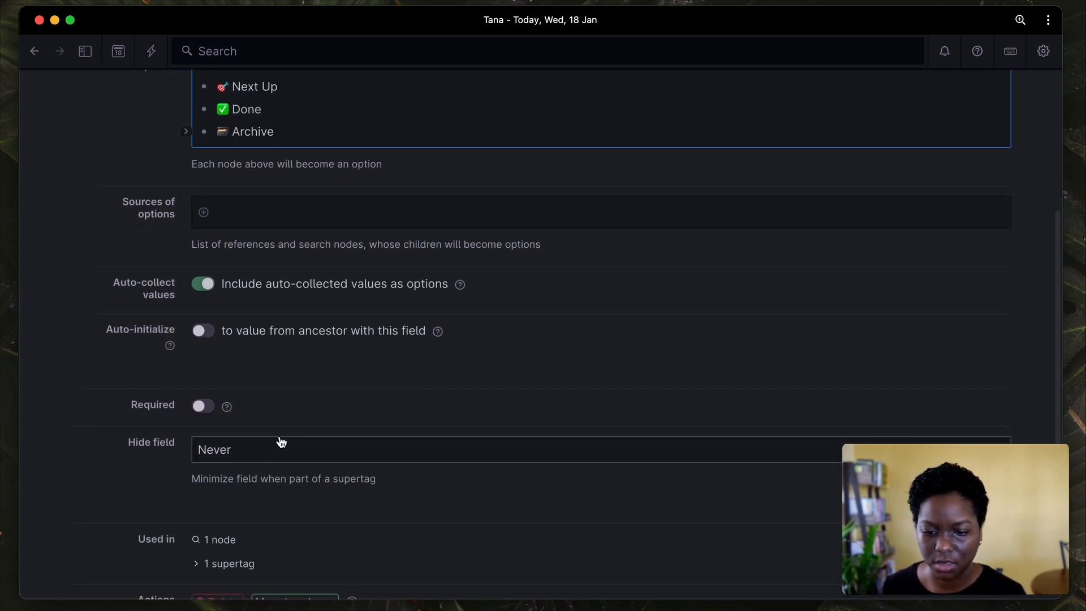
scroll(279, 439, "down", 3)
scroll(283, 441, "up", 7)
scroll(283, 441, "up", 2)
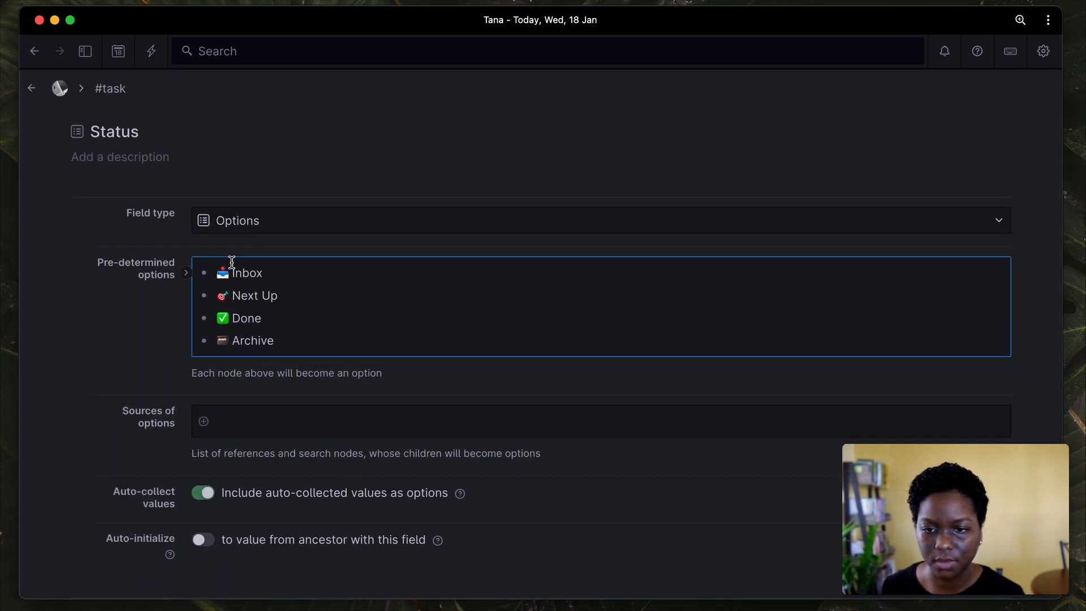
Open the Day field's configuration from the #task supertag and set its field type to Options.
left_click(35, 51)
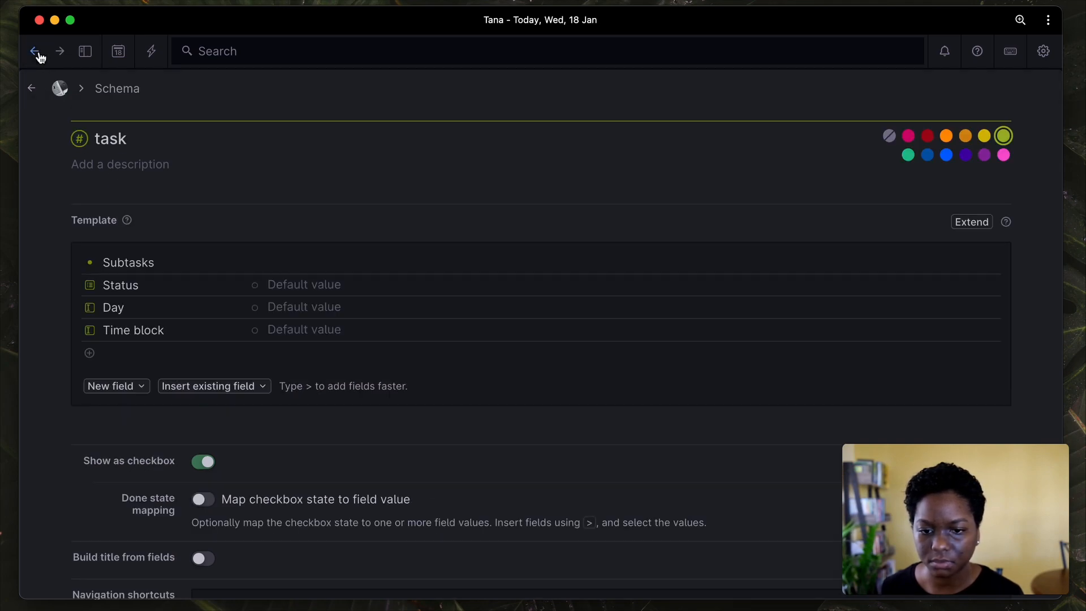
left_click(89, 307)
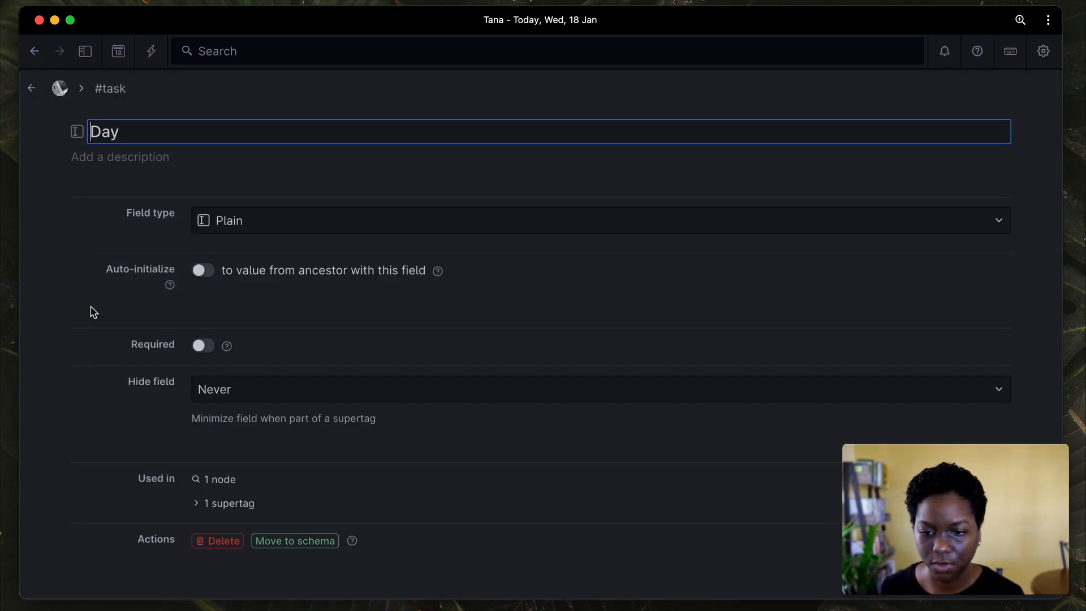
left_click(220, 232)
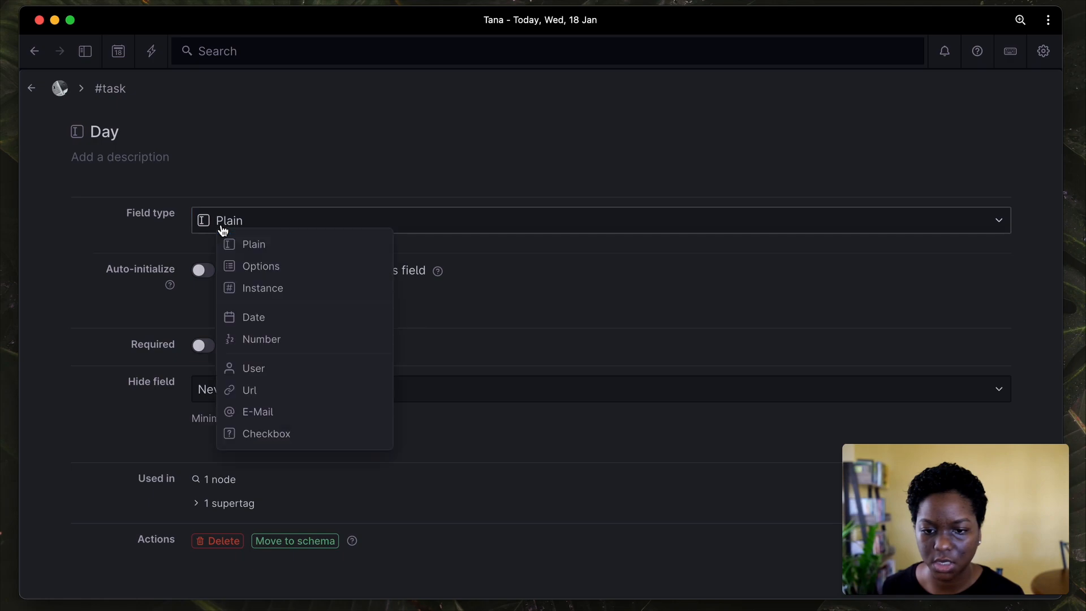
left_click(242, 266)
Enter Monday, Tuesday, Wednesday, Thursday, Friday, Saturday and Sunday as the Day field's pre-determined options and return to the #task configuration.
left_click(243, 266)
type("Monday")
key("Return")
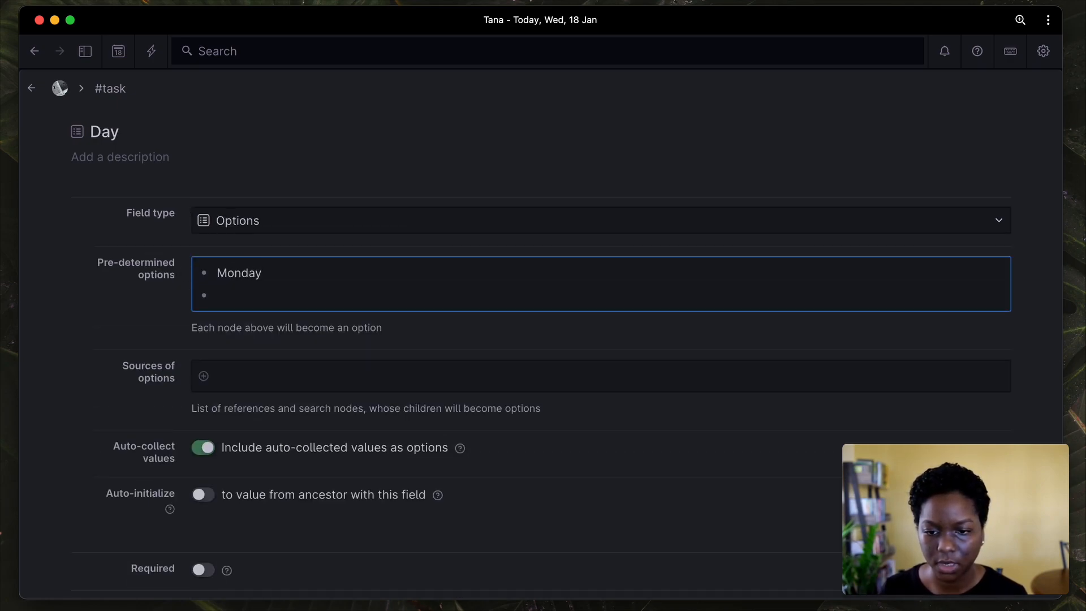
type("Tuesday Wednesday Thursday Friday Saturday Sunday")
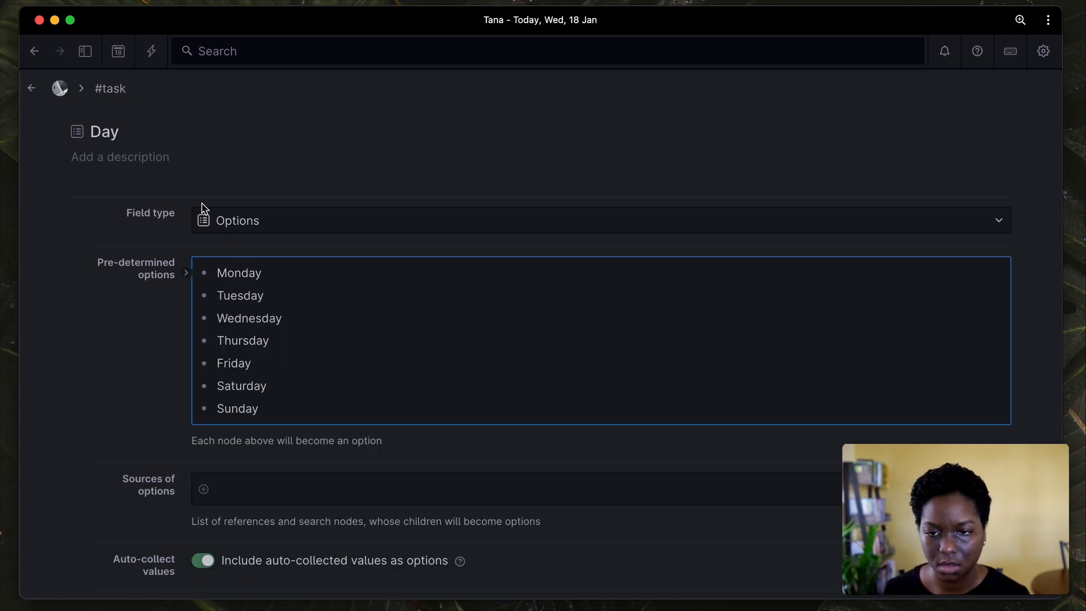
left_click(35, 52)
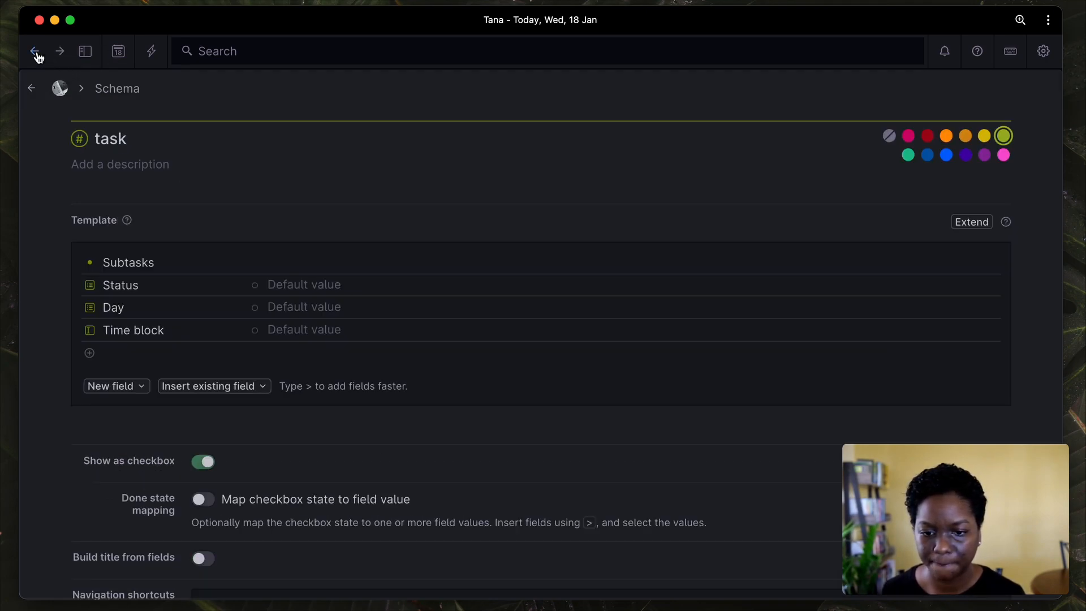
Open the Time block field's configuration and set its field type to Options.
left_click(89, 329)
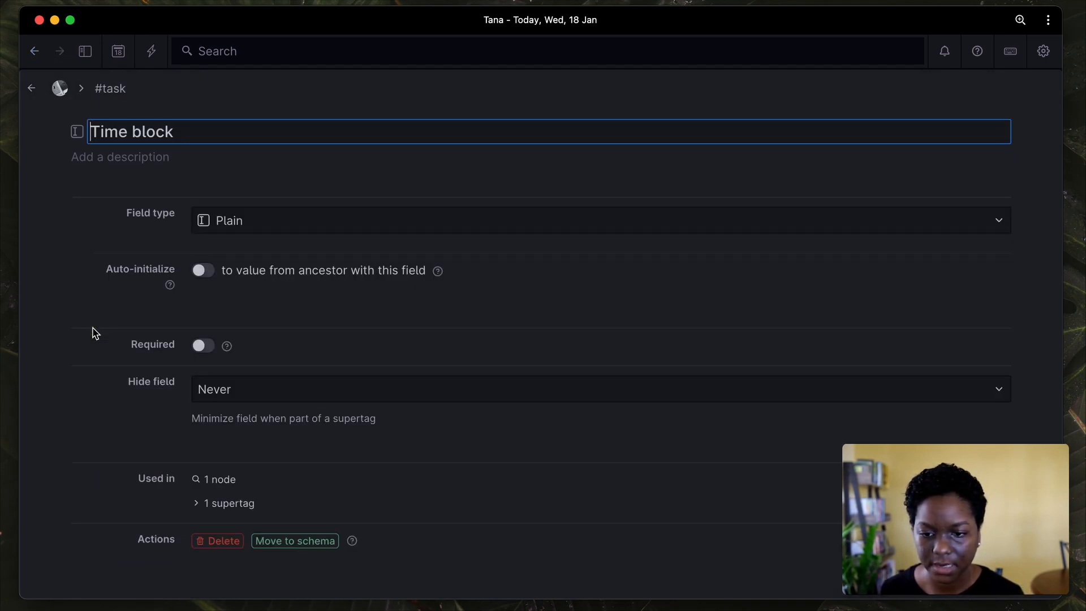
left_click(218, 227)
left_click(243, 268)
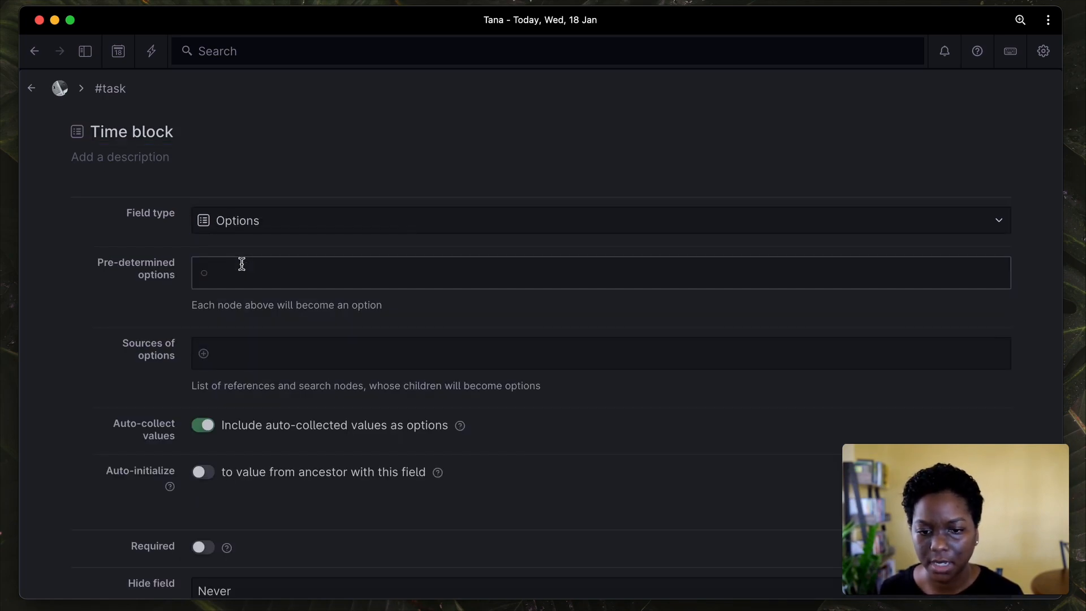
Enter the Time block options 6-8 am, 8-10 am, 10-12 am, 12-2 pm, 2-4 pm, 4-6 pm, 6-8 pm and 8-10 pm.
left_click(241, 264)
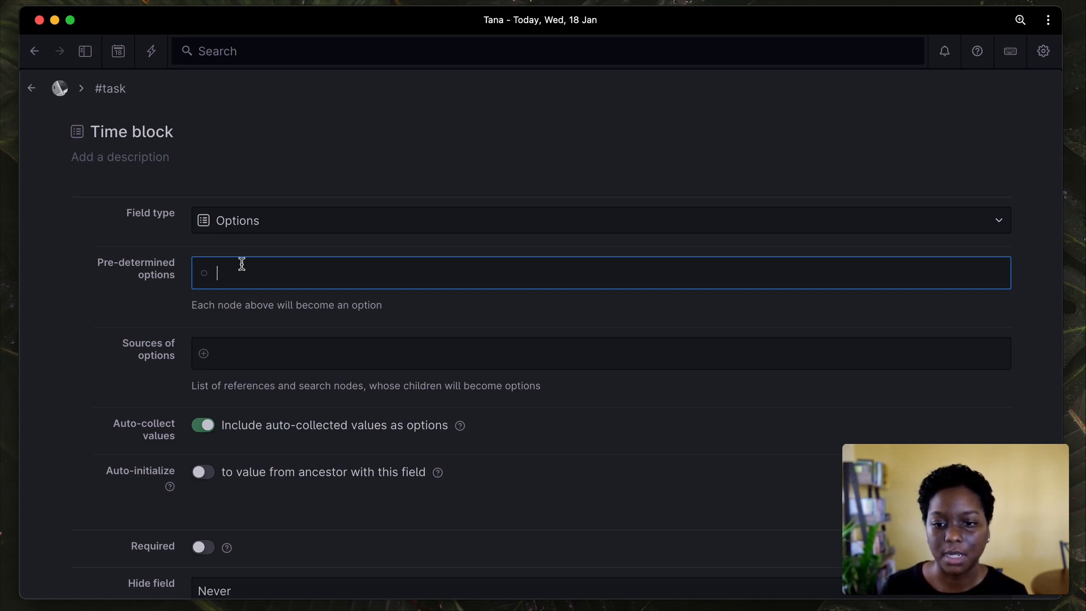
type("6-8")
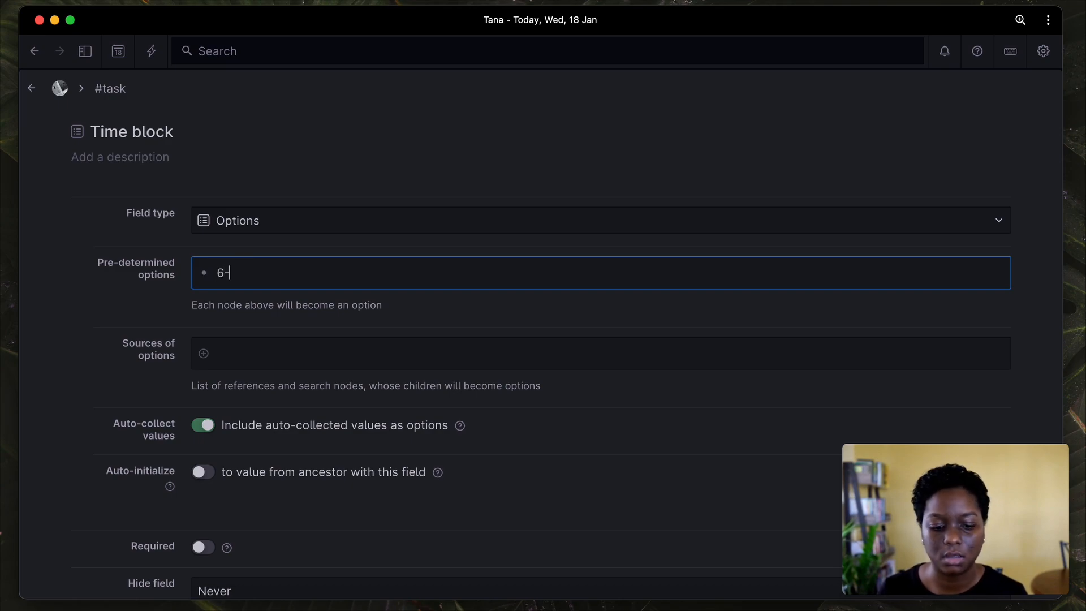
type(" am")
key("Return")
type("8-10 a")
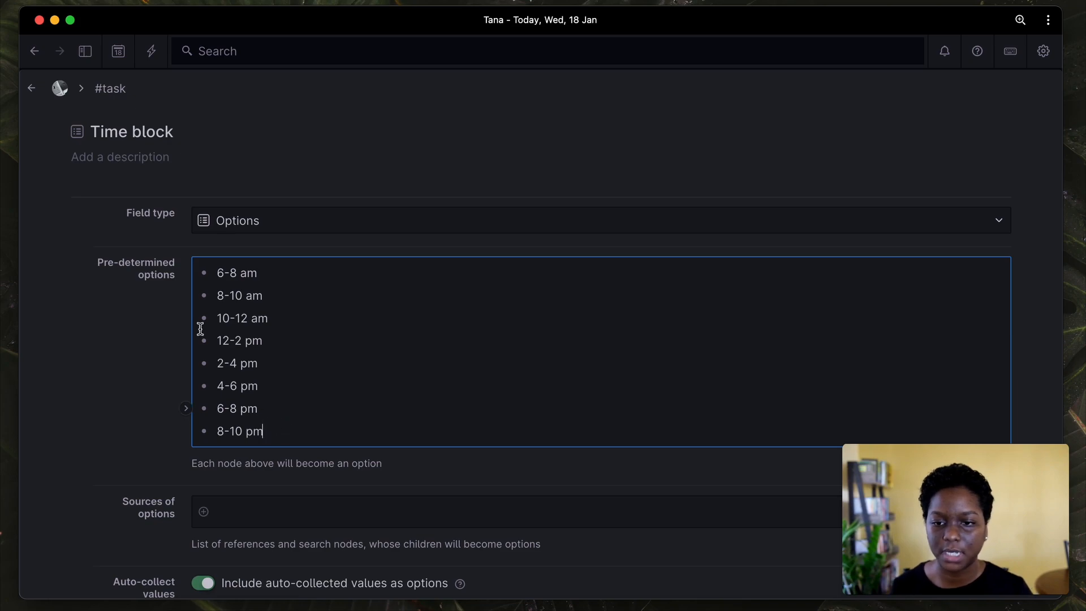
left_click(34, 89)
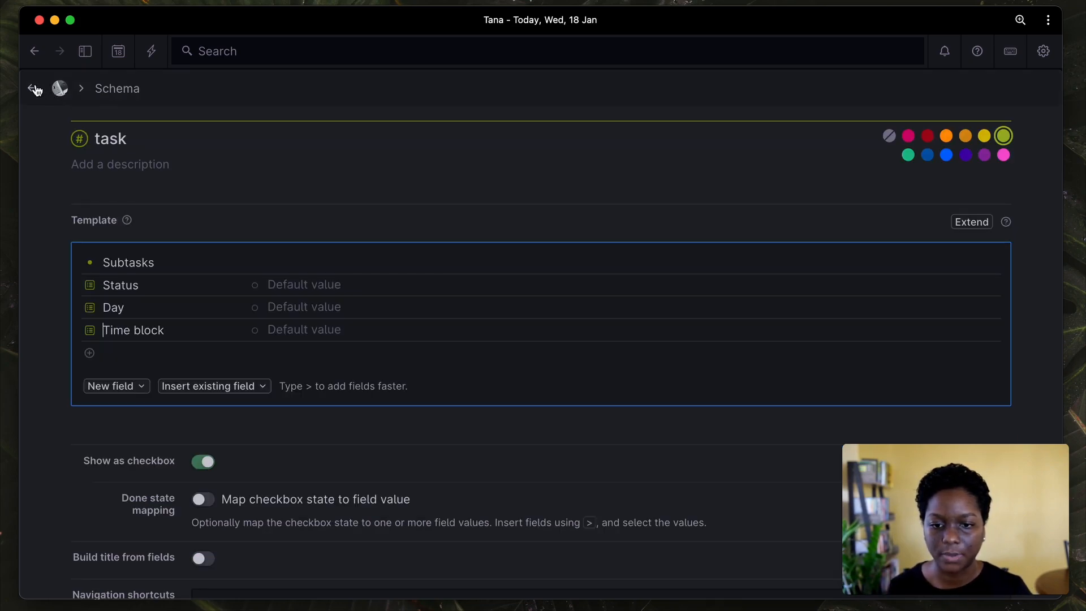
Set the default value of the Status field in the #task template to Inbox.
scroll(402, 228, "down", 3)
scroll(405, 227, "down", 2)
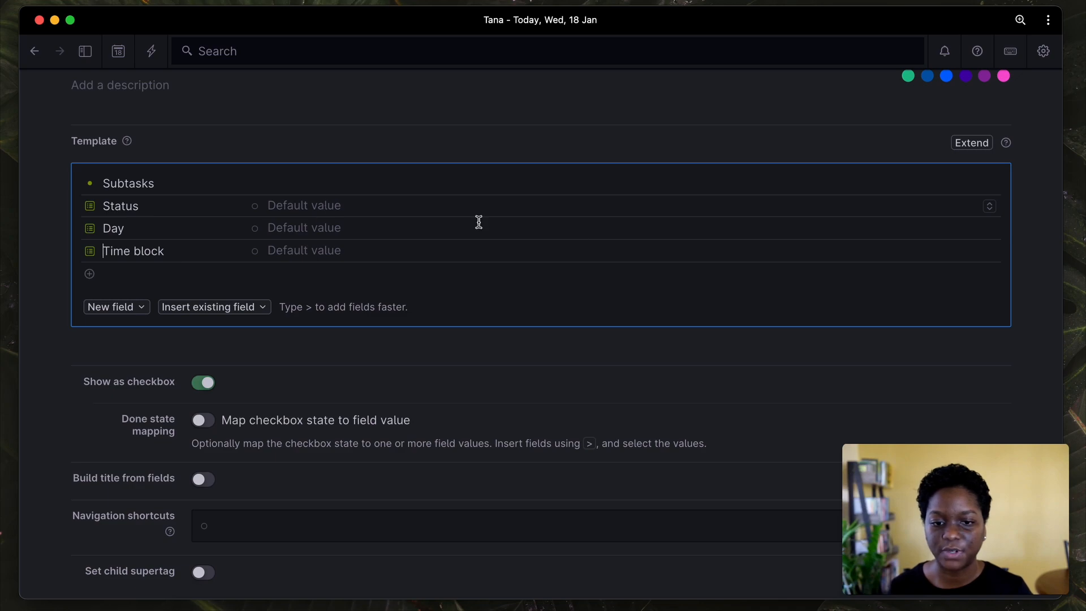
left_click(989, 212)
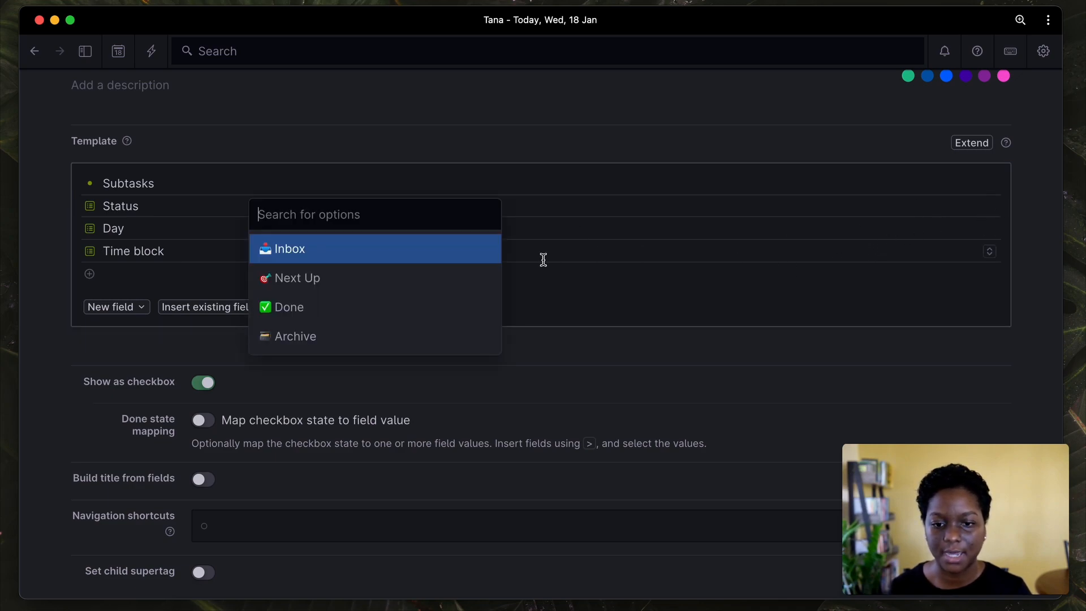
left_click(425, 254)
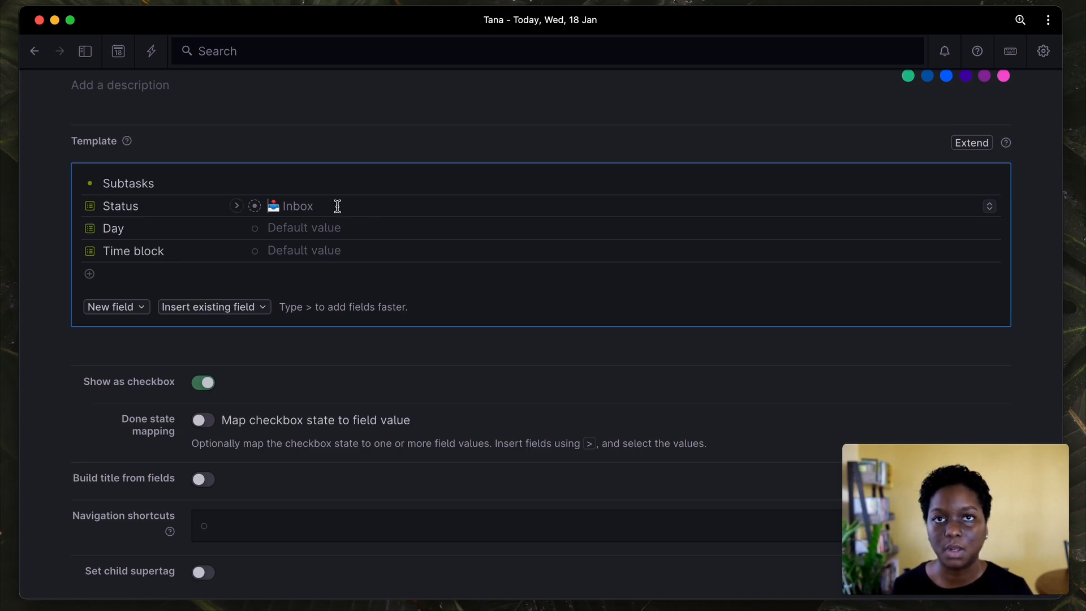
scroll(338, 206, "up", 3)
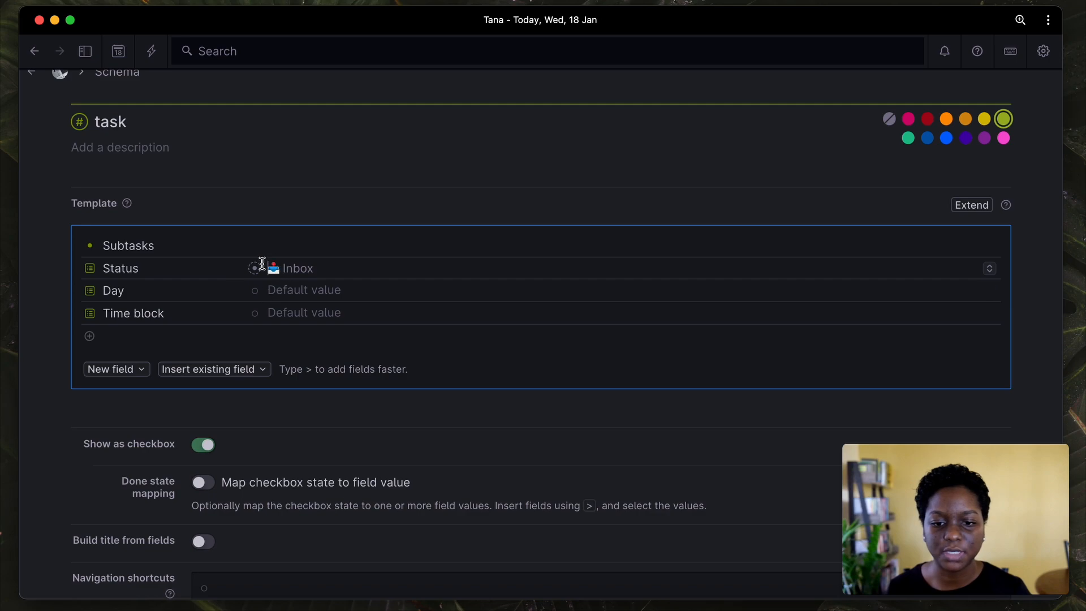
Enable done state mapping so the #task checkbox state maps to a field value.
scroll(295, 261, "down", 2)
scroll(297, 262, "down", 3)
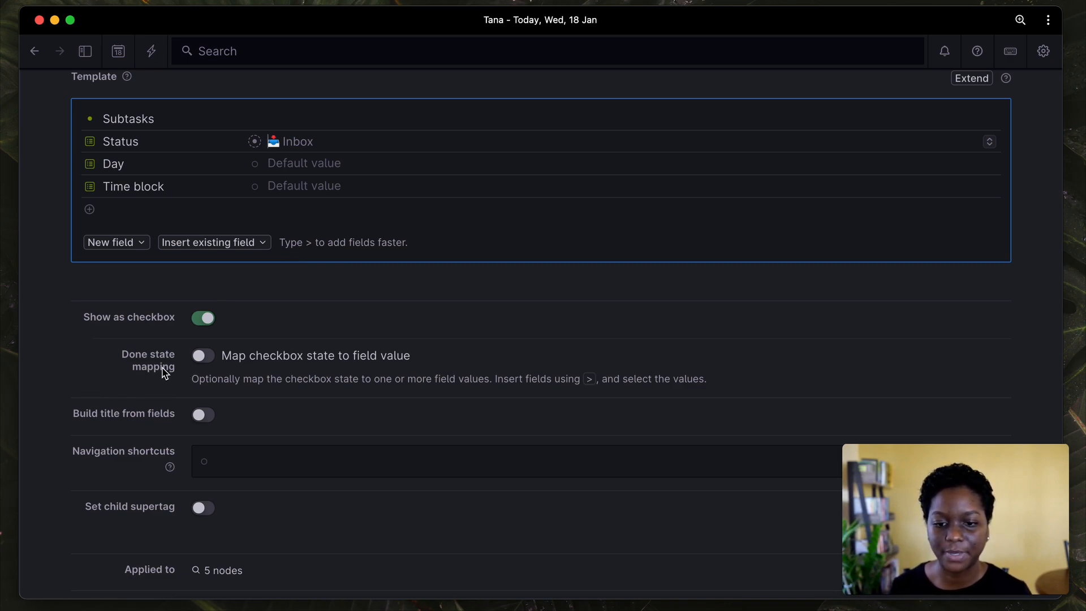
left_click(202, 356)
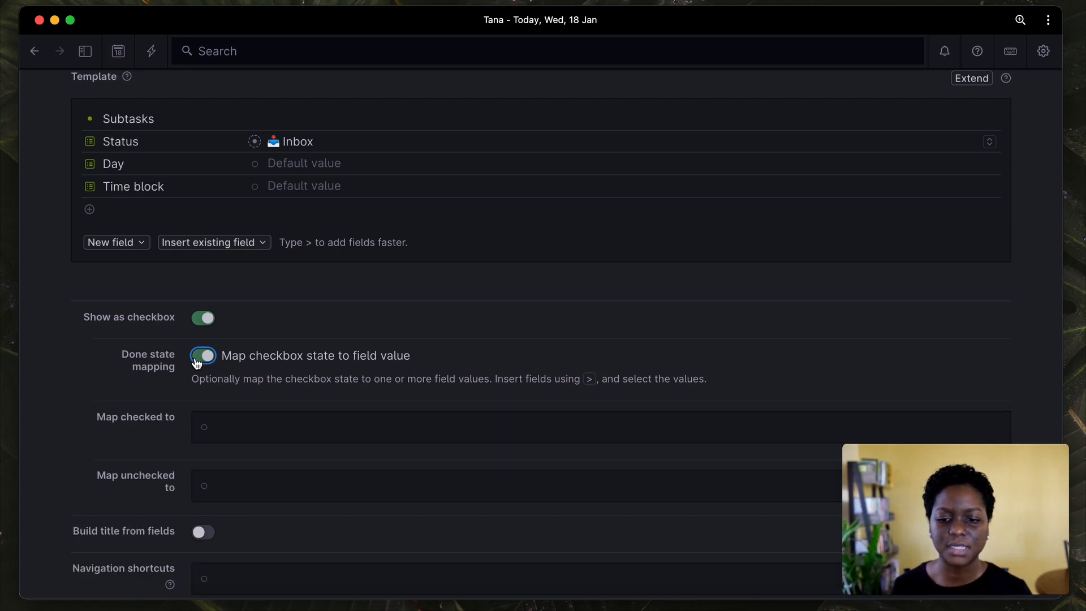
Review the options available for the Status field's default value, leaving the selection as it is.
scroll(197, 362, "down", 1)
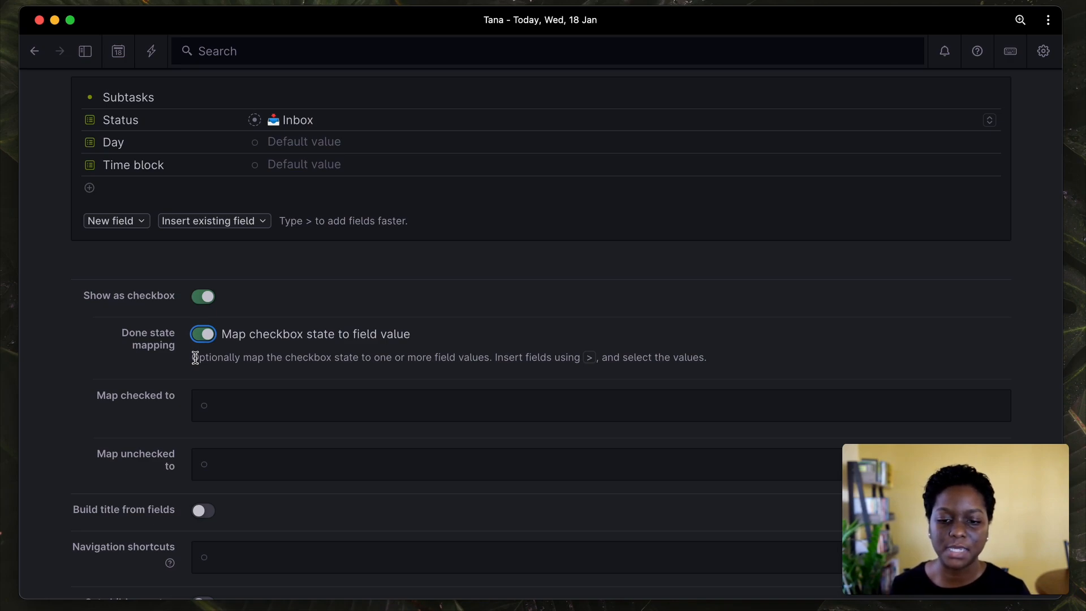
scroll(195, 358, "up", 1)
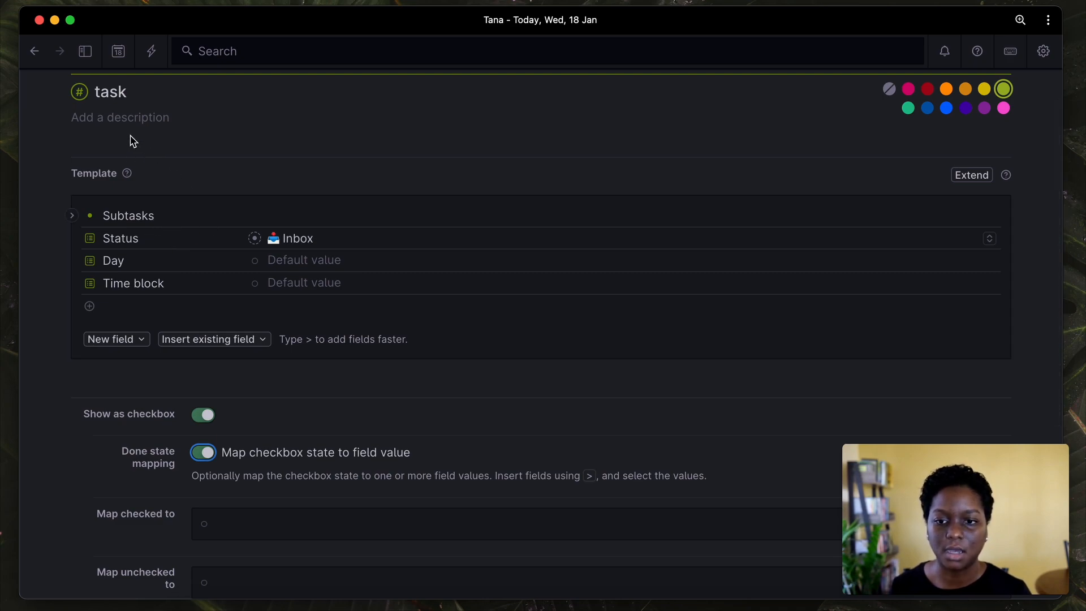
scroll(131, 141, "down", 3)
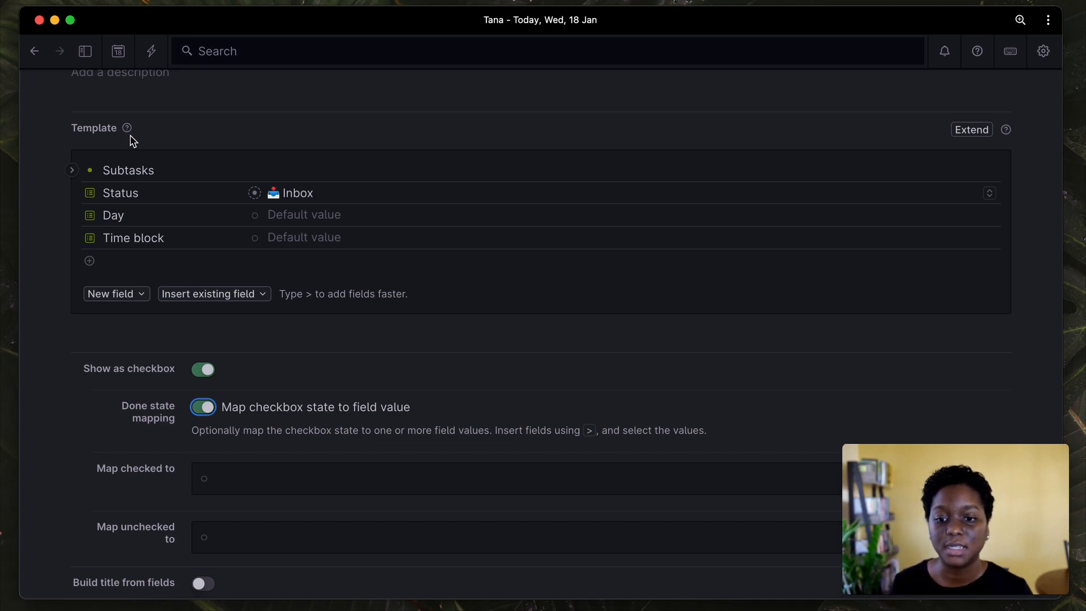
left_click(991, 196)
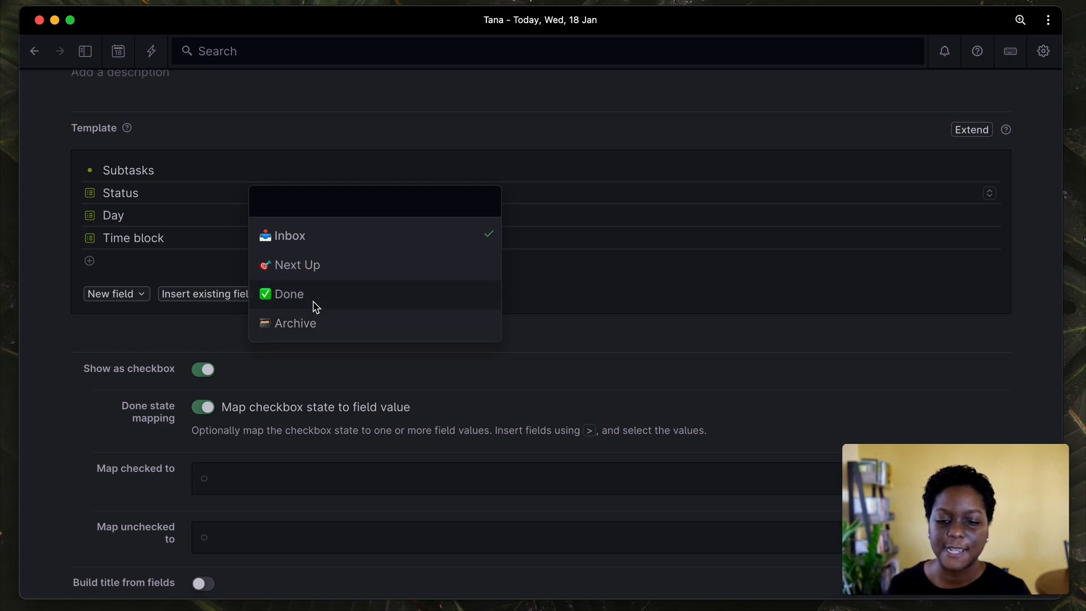
left_click(224, 269)
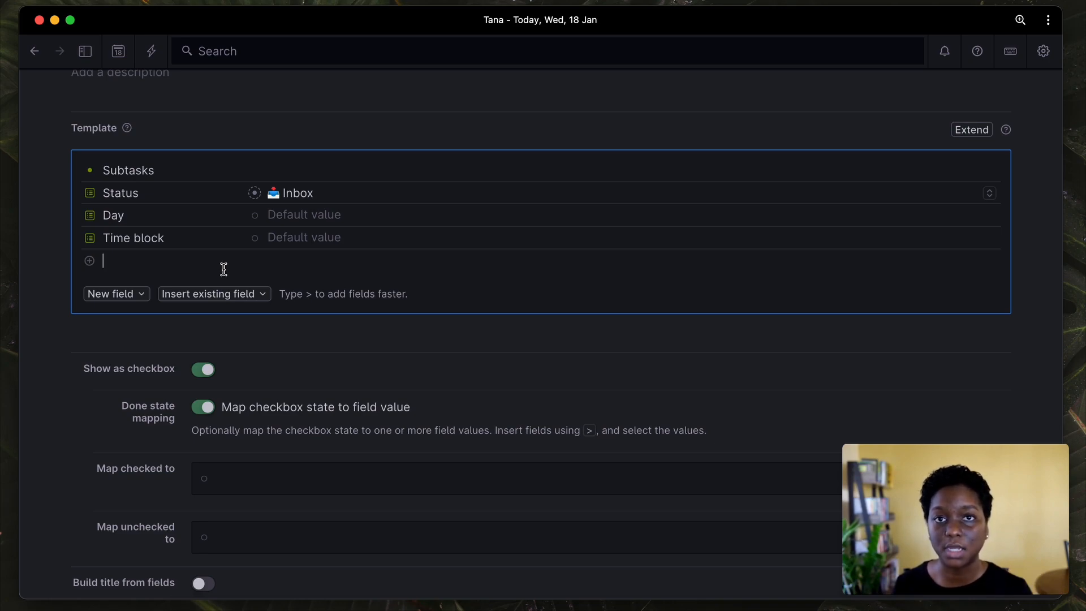
Insert the existing Status field into the checked-state mapping of the #task supertag.
scroll(223, 269, "down", 3)
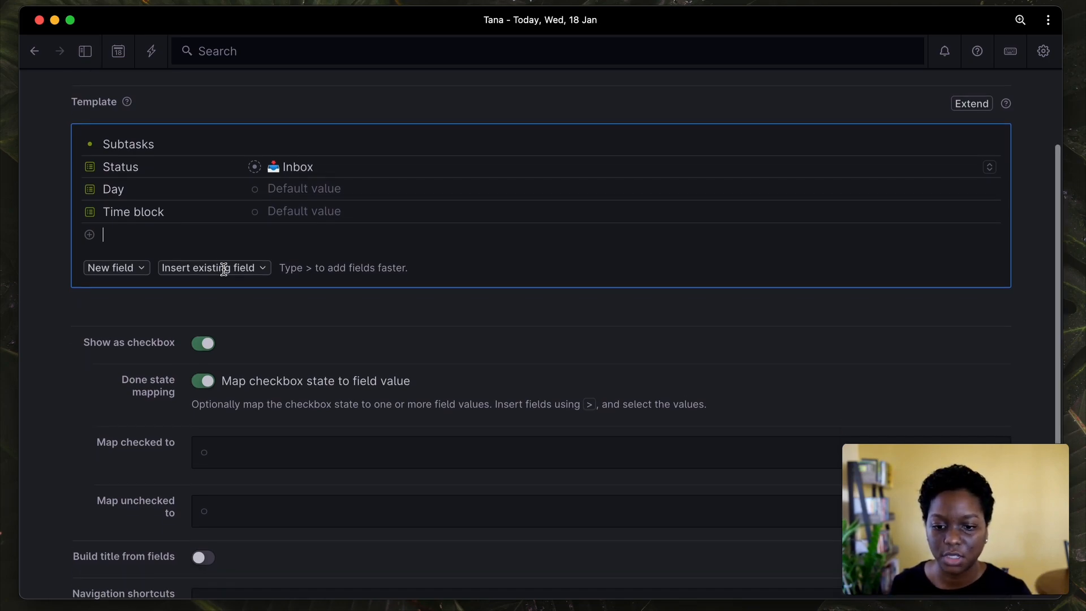
left_click(215, 355)
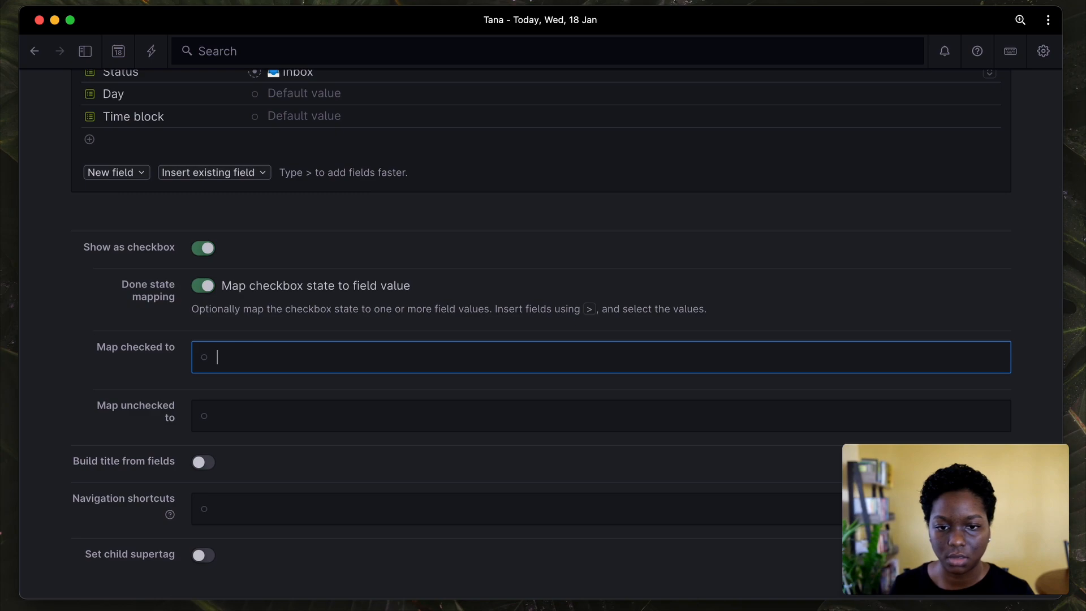
type(">")
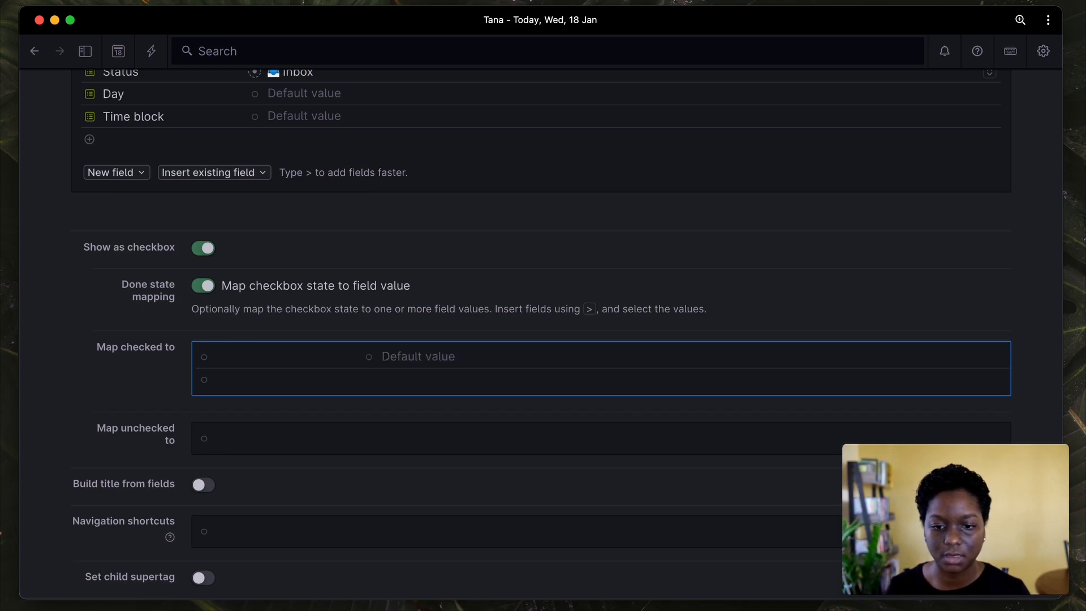
type("stat")
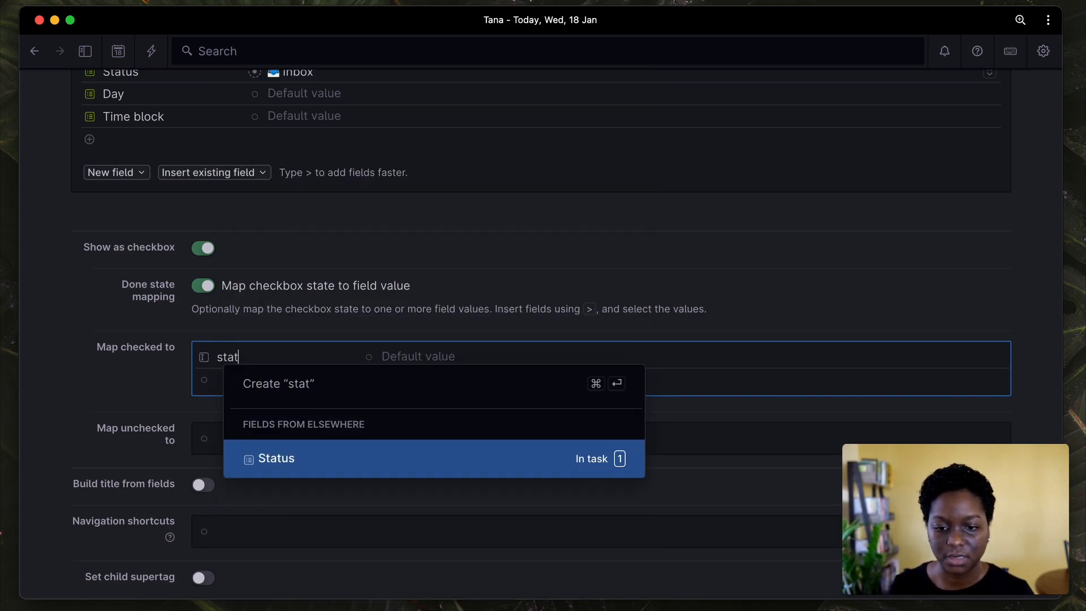
left_click(322, 453)
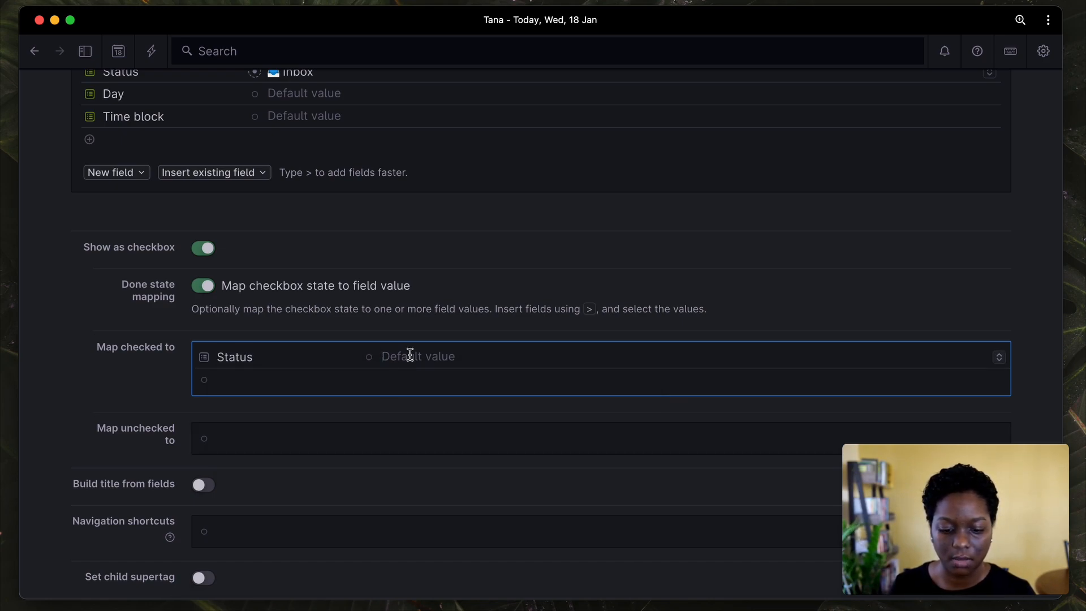
Map the checked state to the Status values Done and Archive.
type("don")
key("Return")
key("Return")
type("arch")
key("Return")
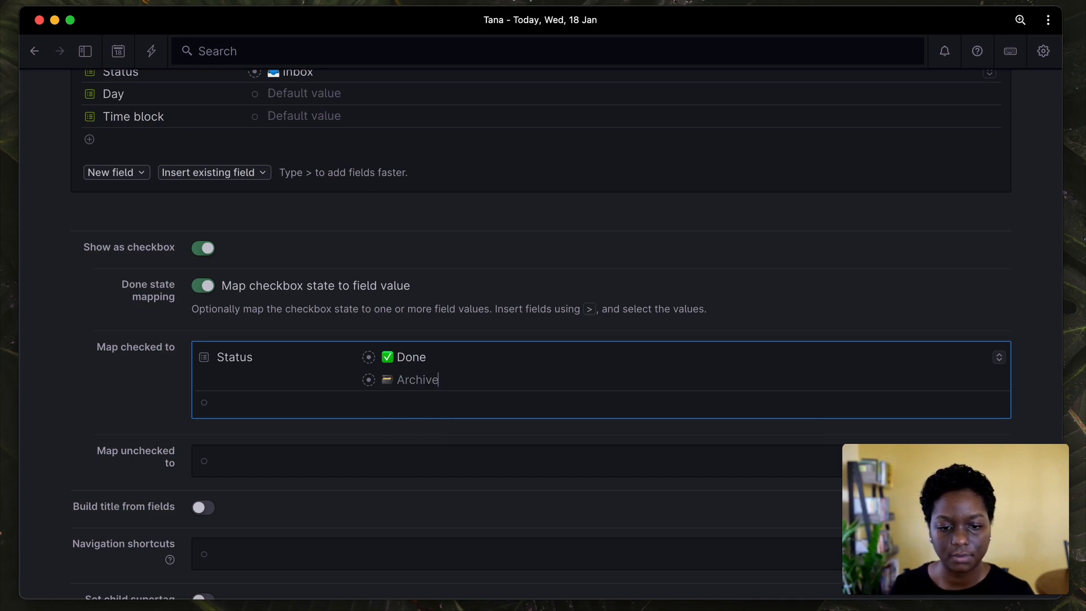
Leave the #task configuration and return to today's page with the task list and task dashboard.
scroll(566, 334, "down", 5)
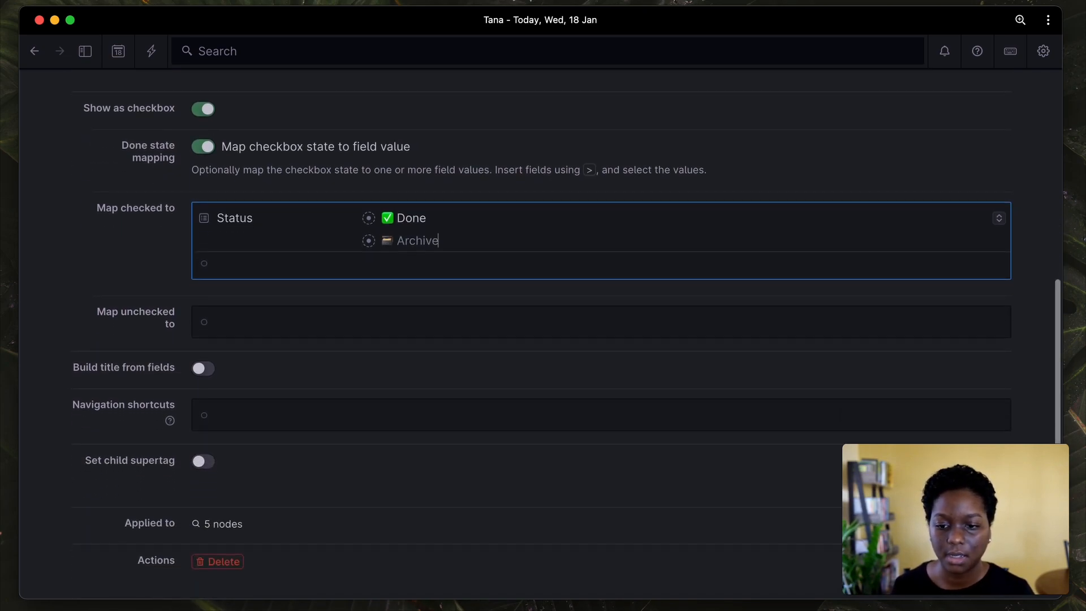
scroll(565, 334, "up", 10)
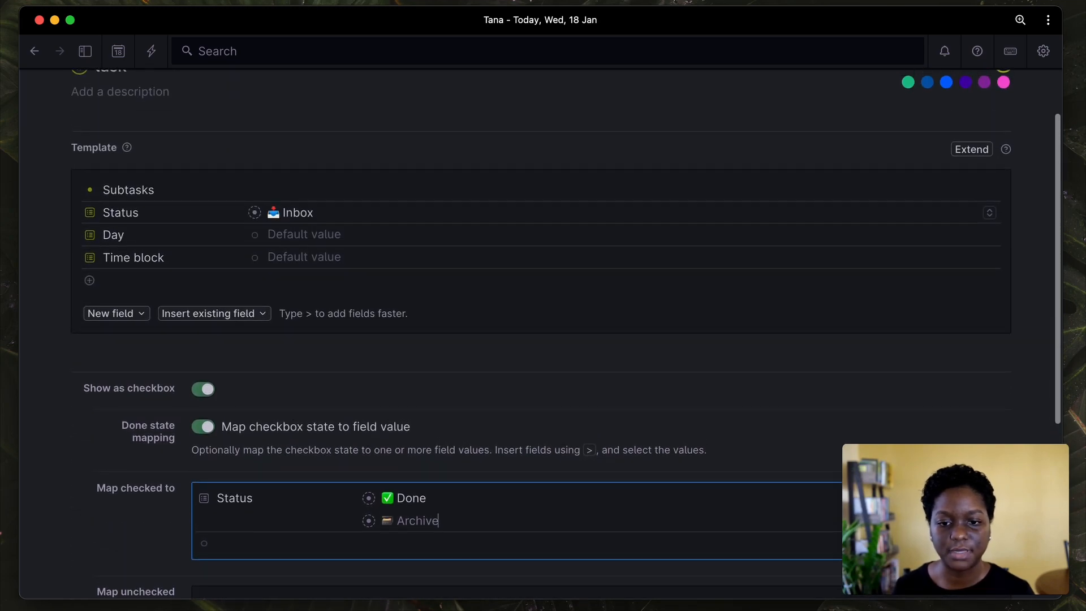
scroll(565, 334, "up", 2)
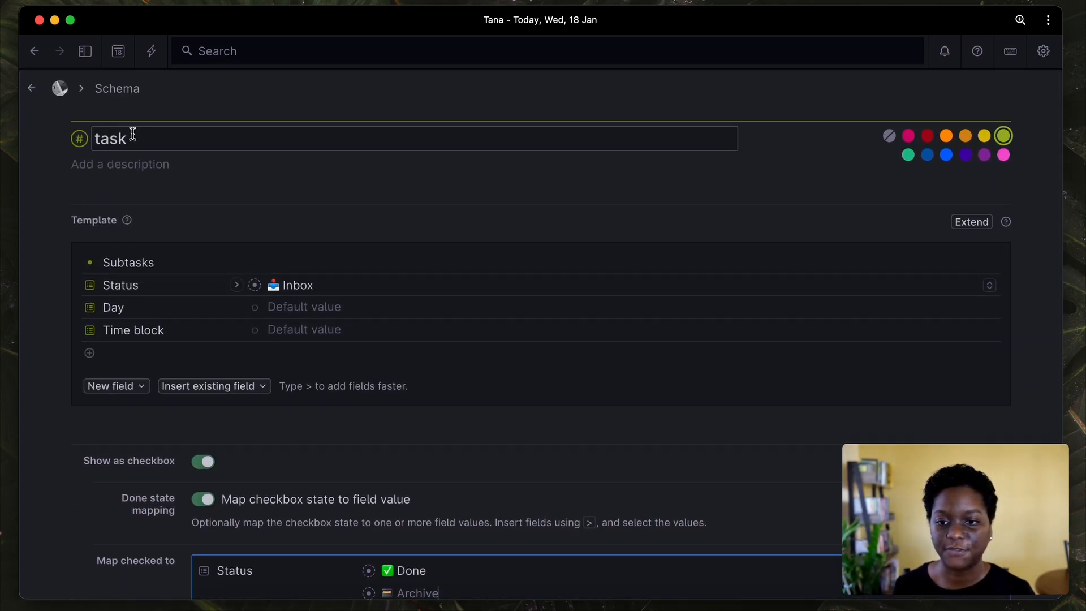
left_click(32, 88)
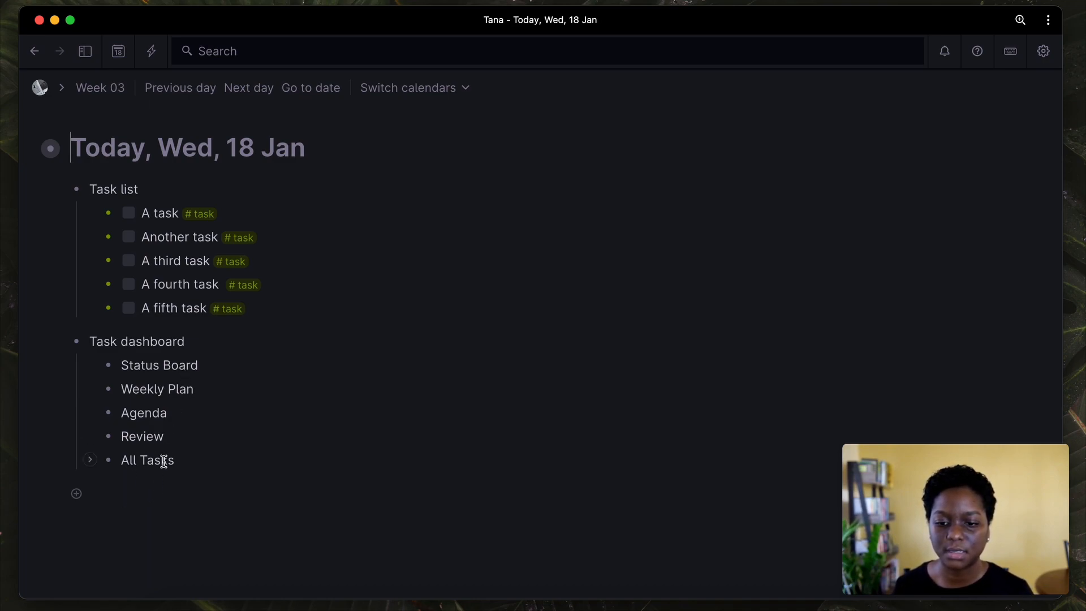
Create a live search listing the nodes tagged #task below the task dashboard, and check its search expression.
left_click(156, 495)
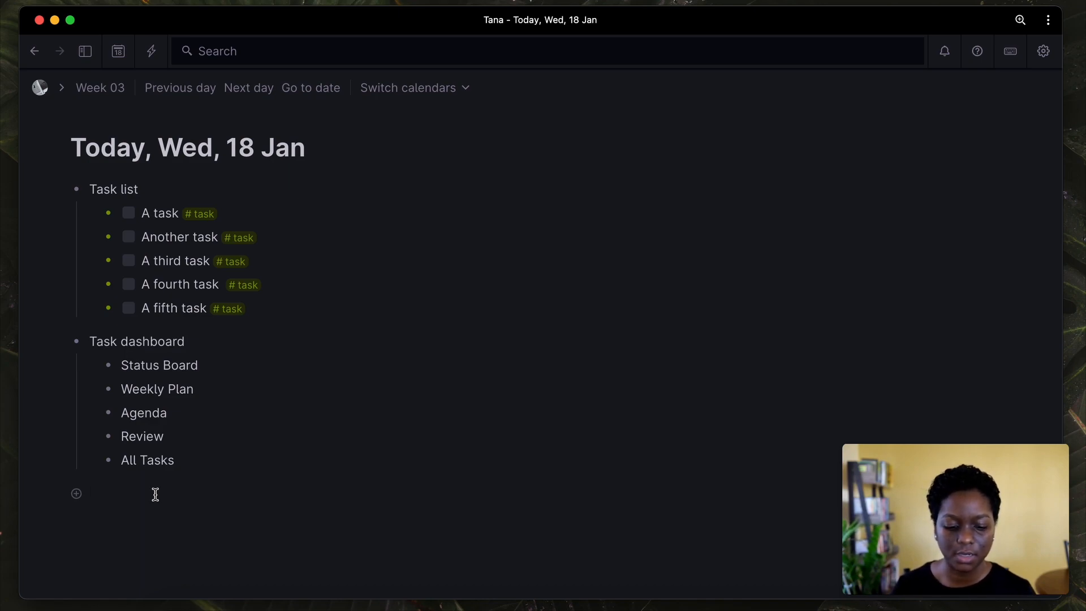
key("super+k")
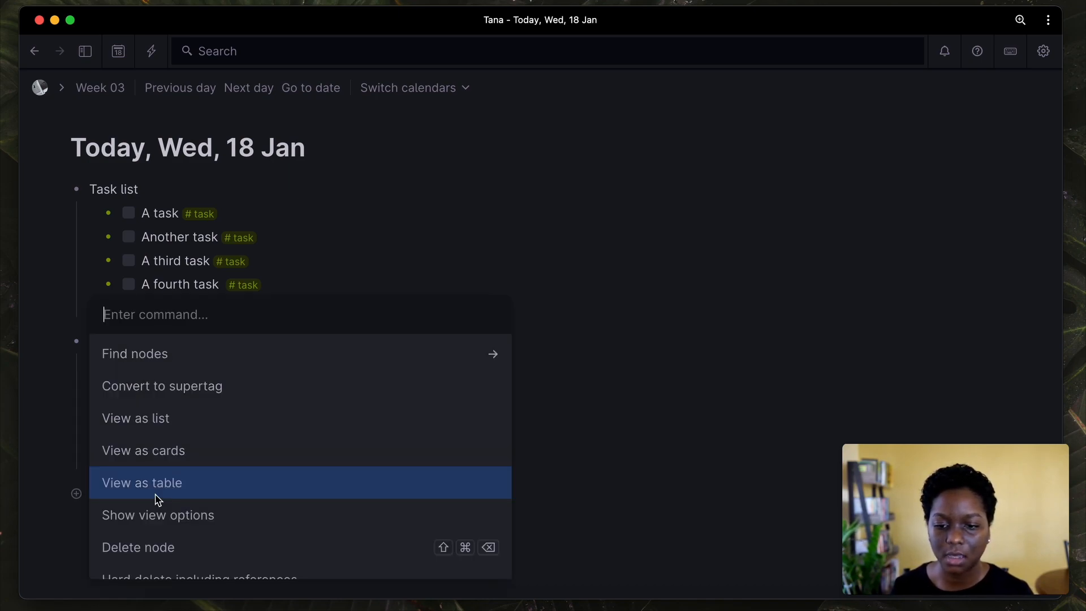
left_click(152, 361)
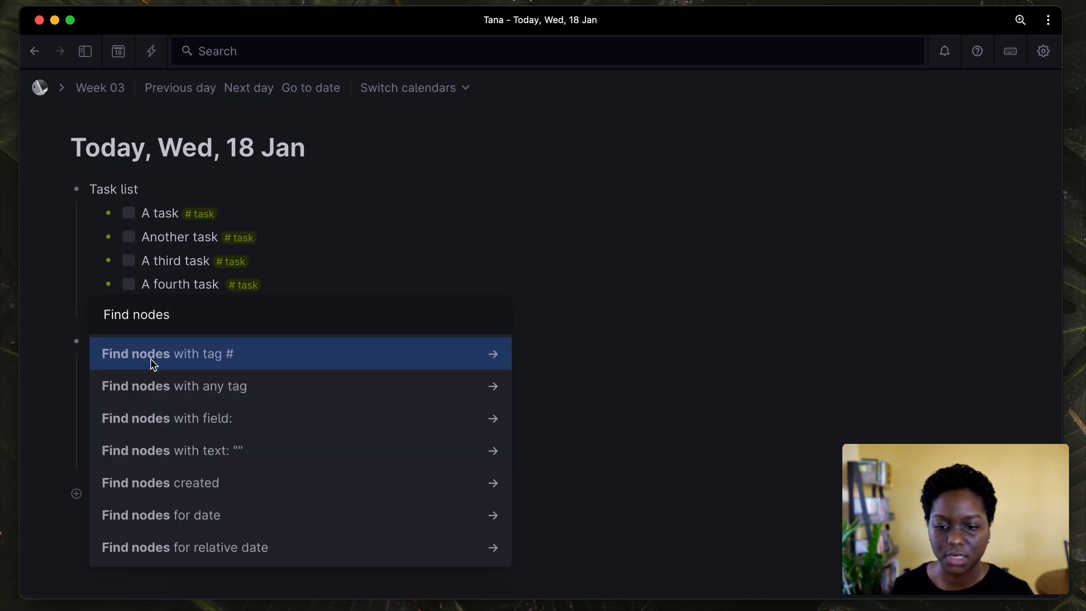
left_click(151, 362)
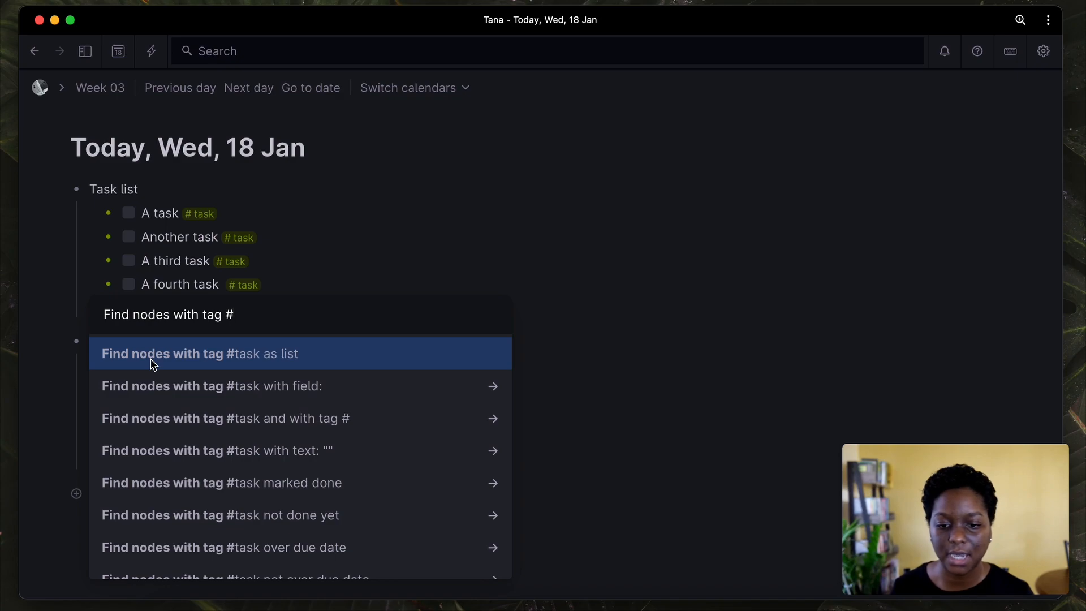
left_click(151, 362)
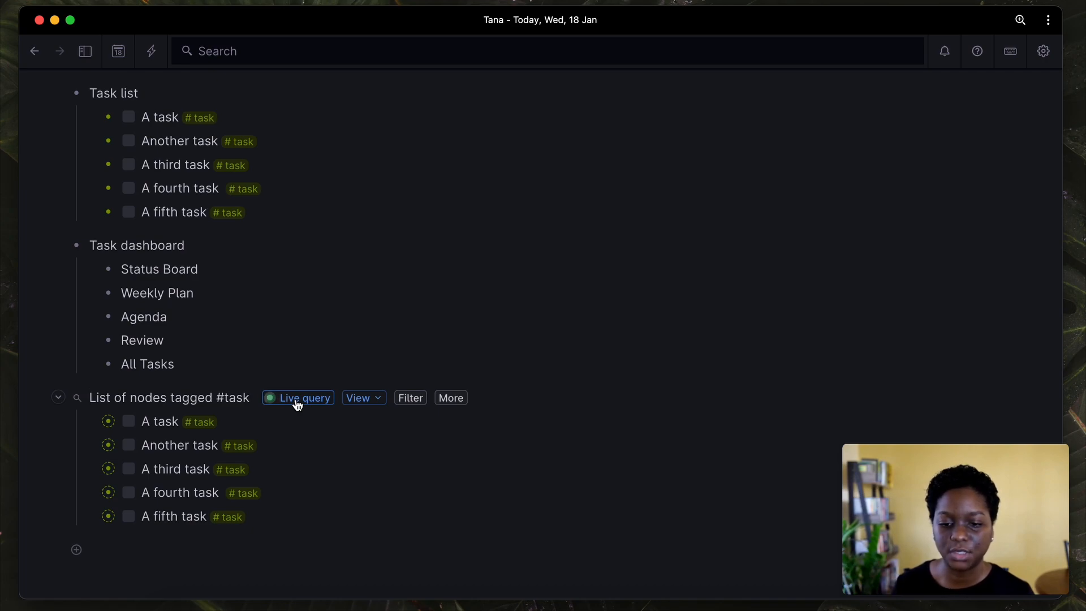
left_click(297, 398)
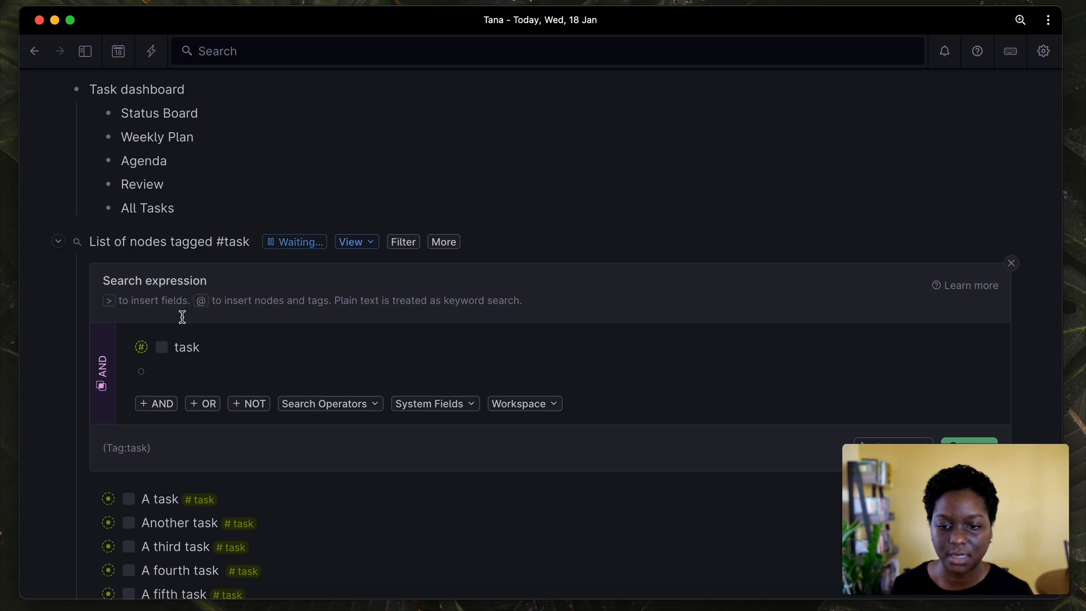
left_click(1011, 263)
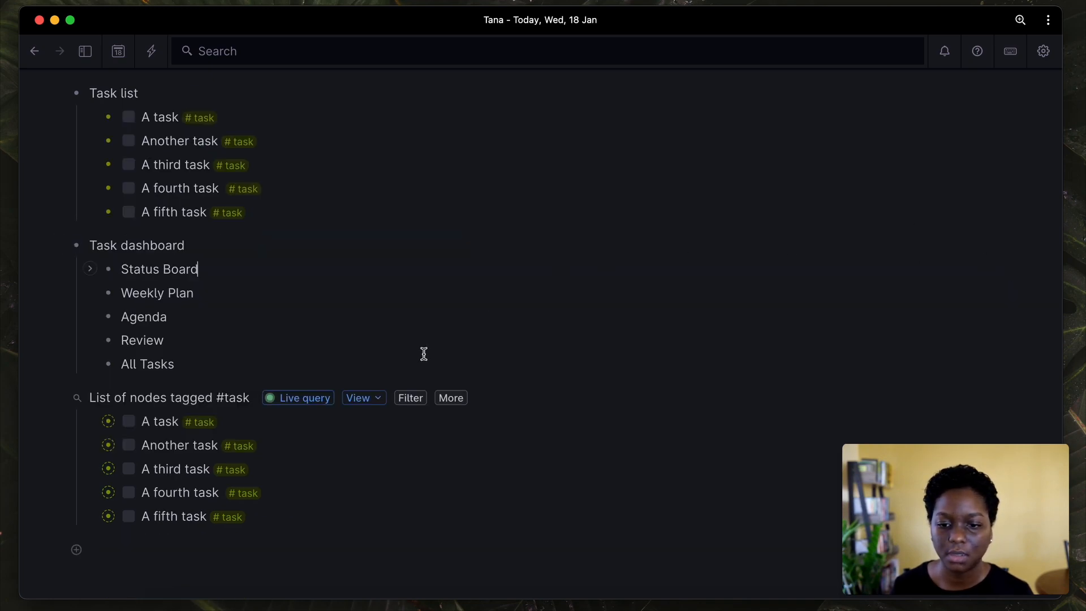
Rename the new #task search node as All Tasks.
triple_click(203, 394)
type("A")
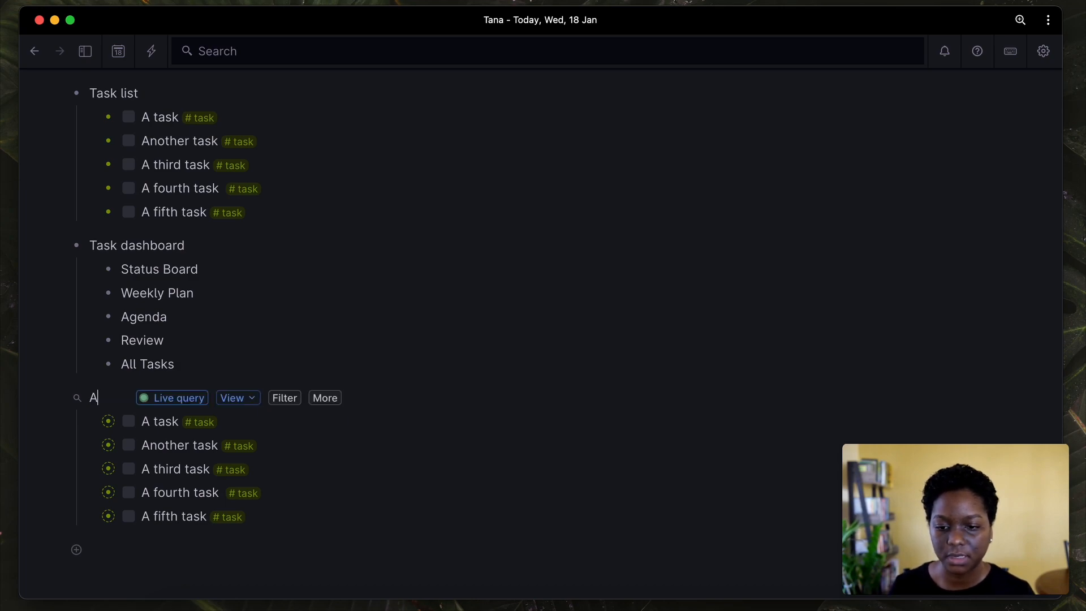
type("ll Tasks")
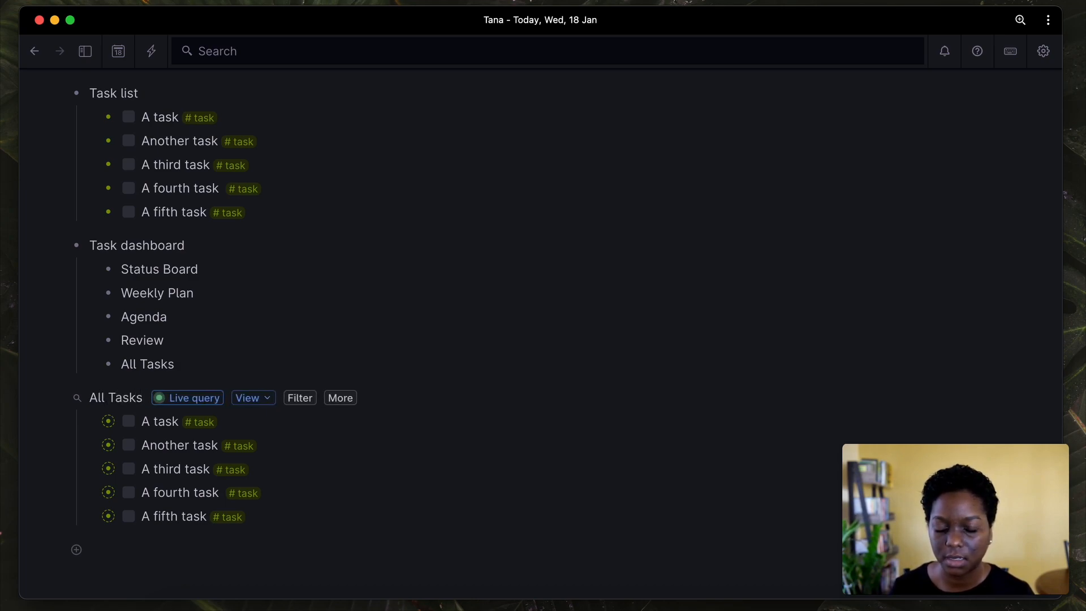
Replace the plain All Tasks entry in the task dashboard with the collapsed All Tasks search node, removing the leftover empty node.
triple_click(153, 362)
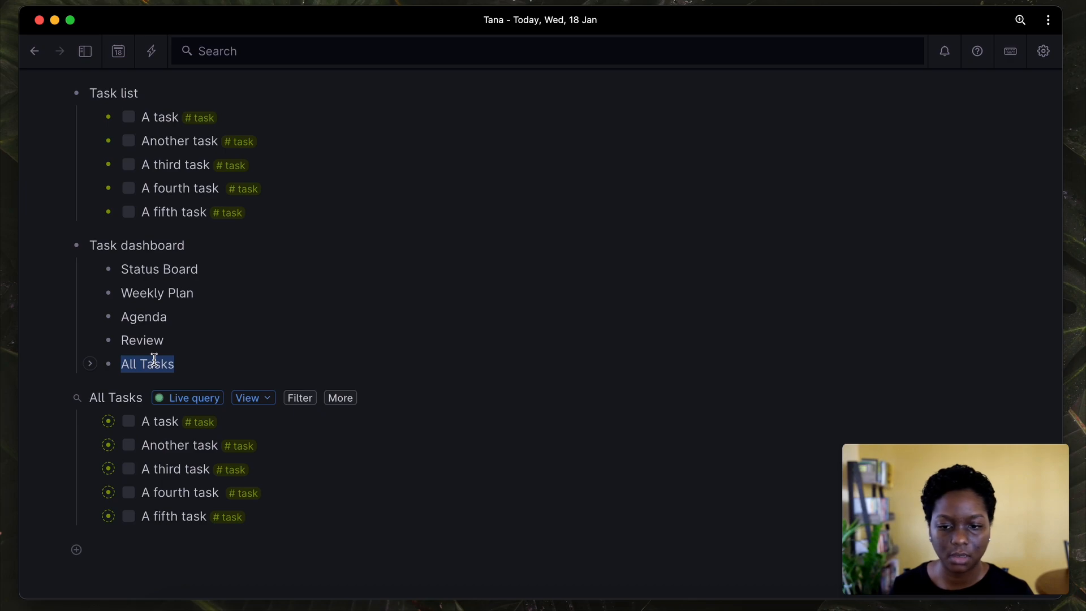
key("BackSpace")
left_click(58, 399)
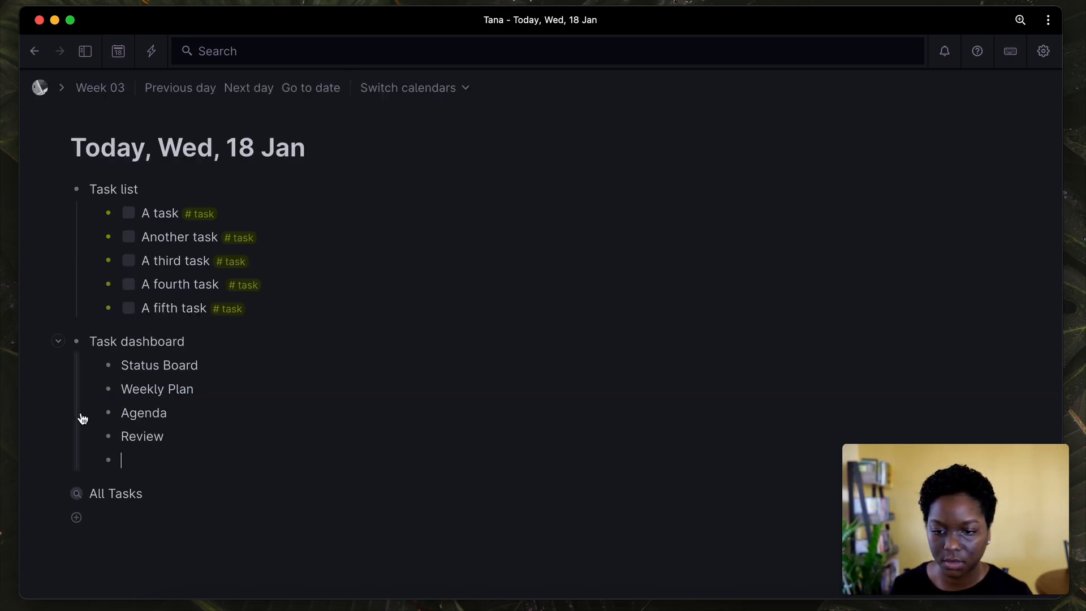
left_click_drag(76, 495, 130, 445)
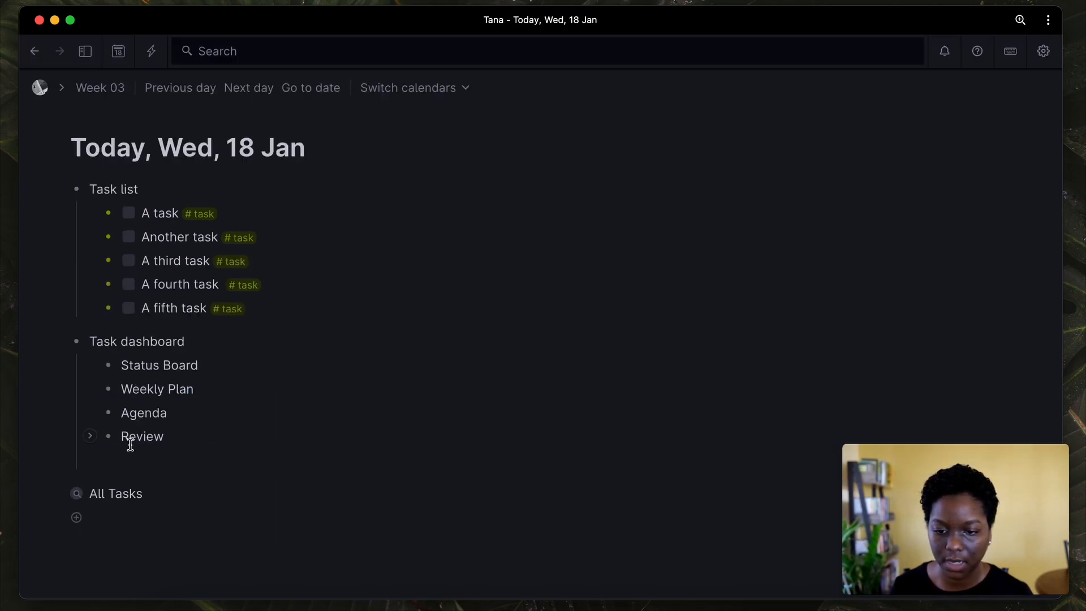
left_click_drag(76, 494, 122, 448)
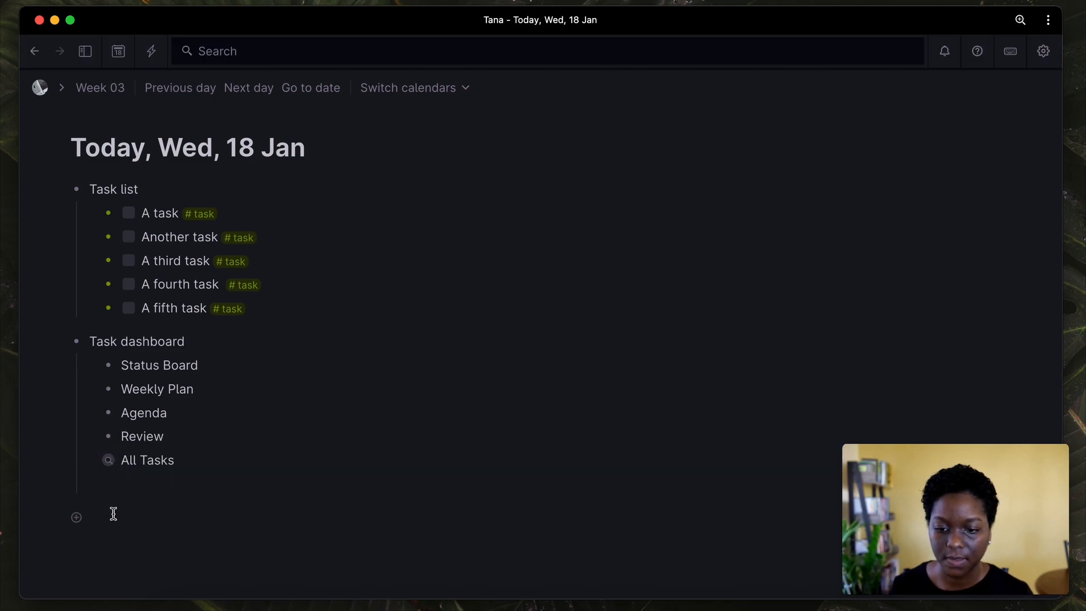
left_click(116, 482)
key("BackSpace")
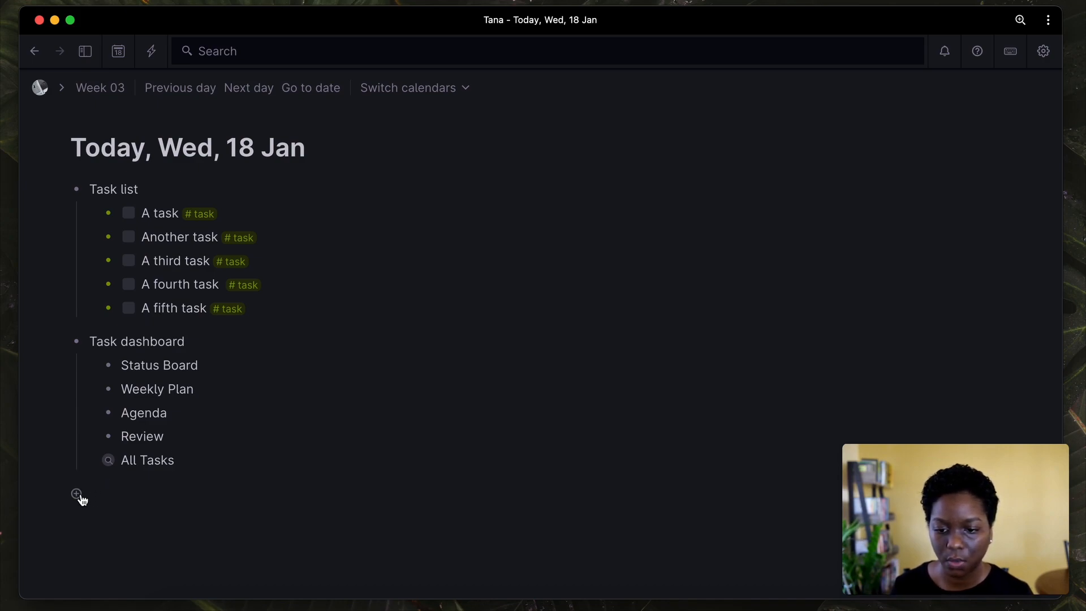
View the ways to create a search node, from the page's insert options and from the Status Board node's commands.
left_click(76, 495)
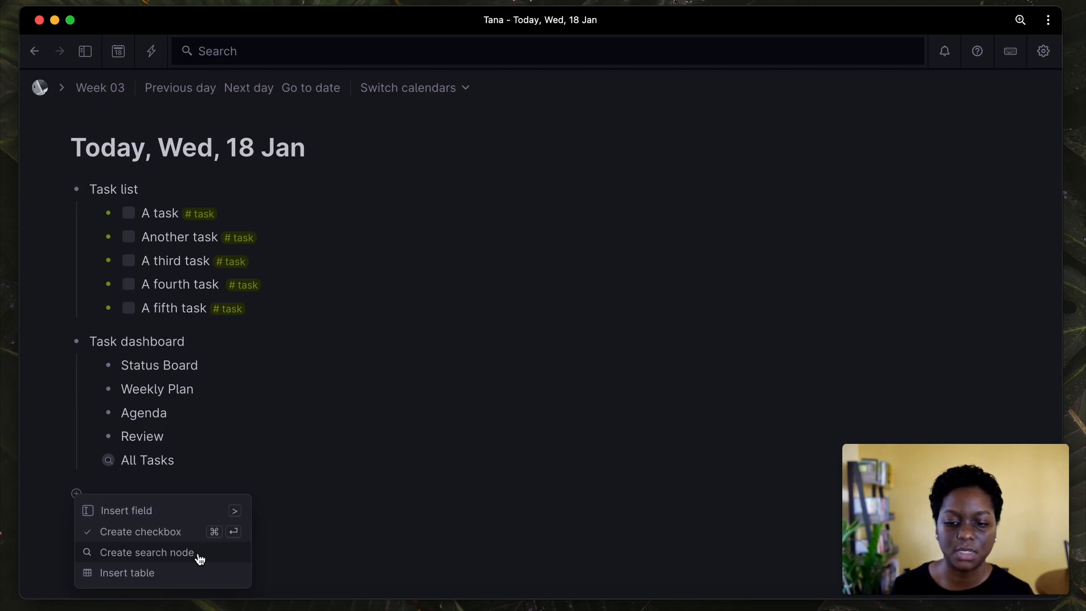
left_click(195, 460)
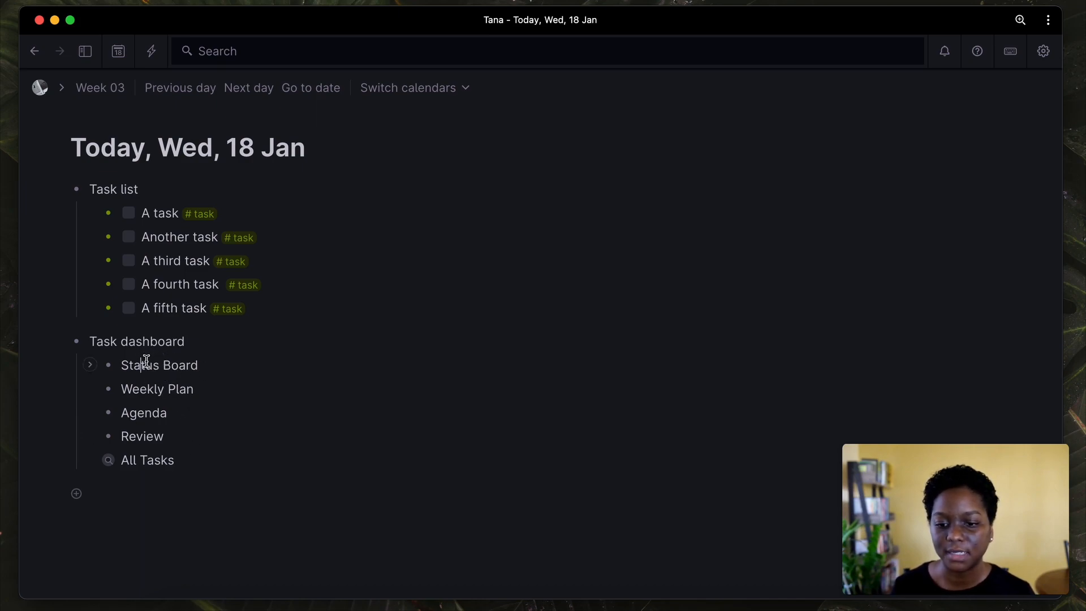
key("super+k")
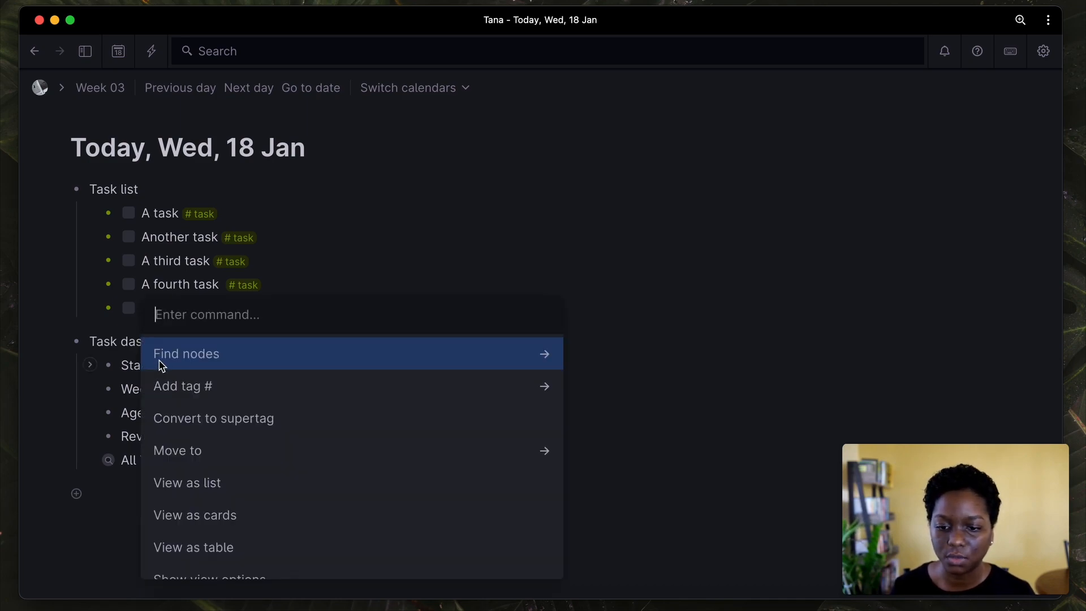
left_click(132, 363)
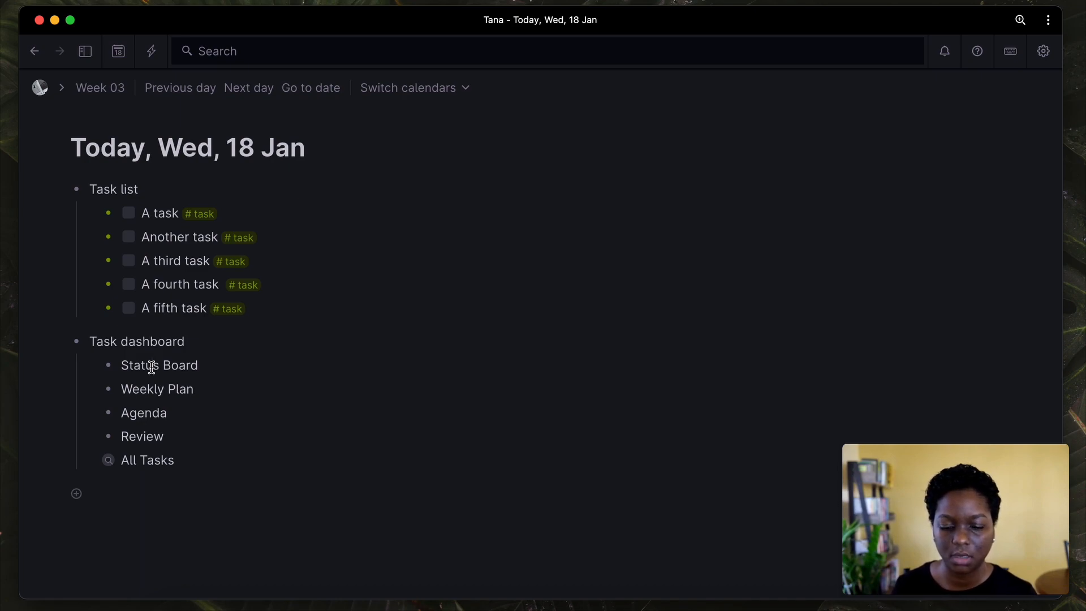
Turn the Status Board node into a live search for nodes tagged #task, shown as cards.
key("super+k")
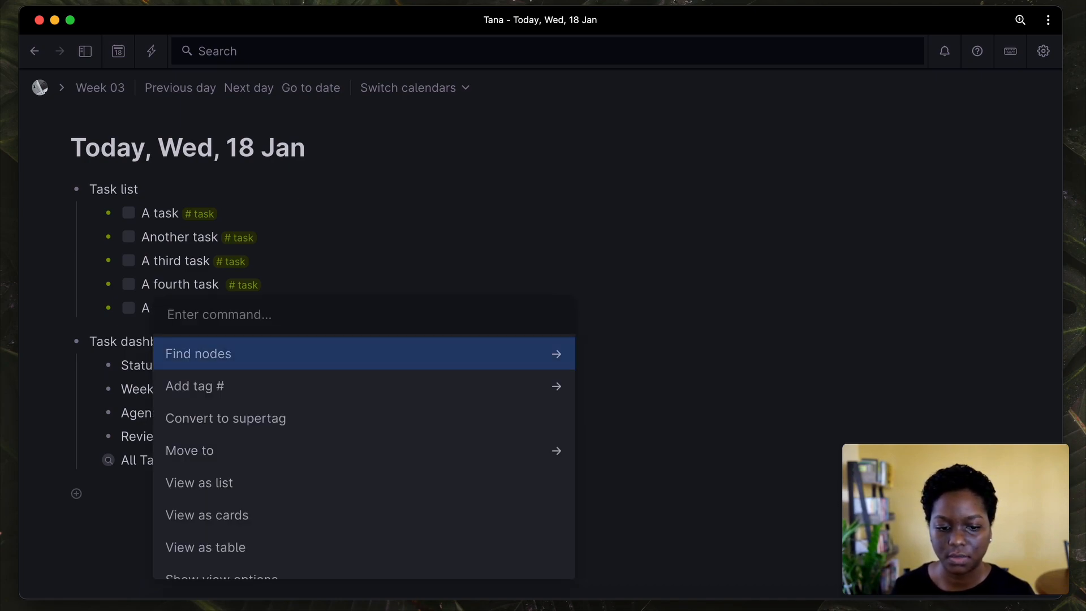
key("Return")
key("Return")
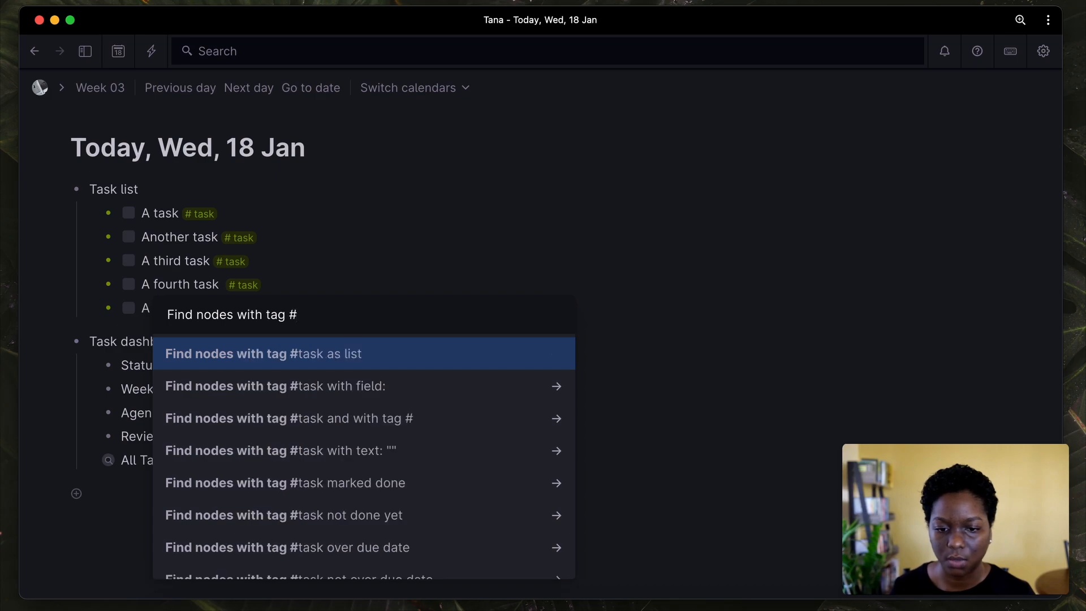
key("Escape")
scroll(284, 358, "down", 3)
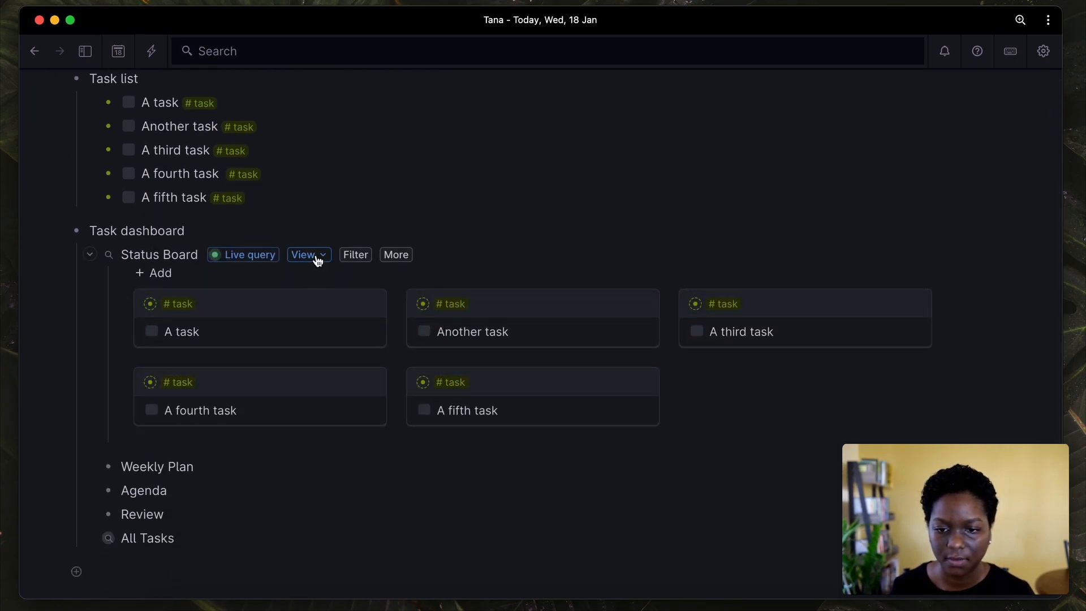
Try the List view on the Status Board search and set it back to Cards.
left_click(321, 257)
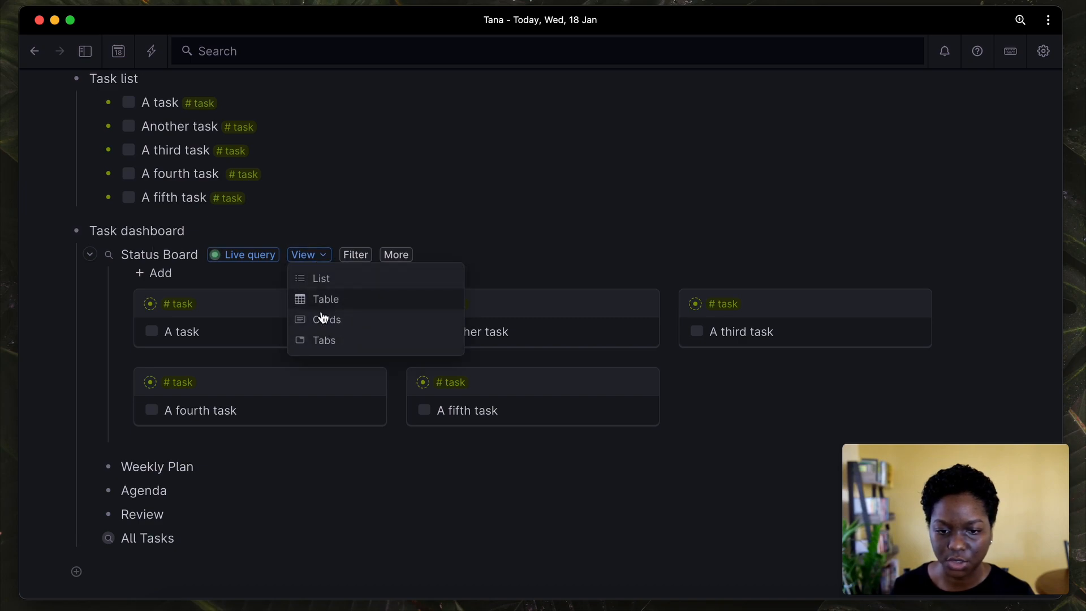
left_click(322, 283)
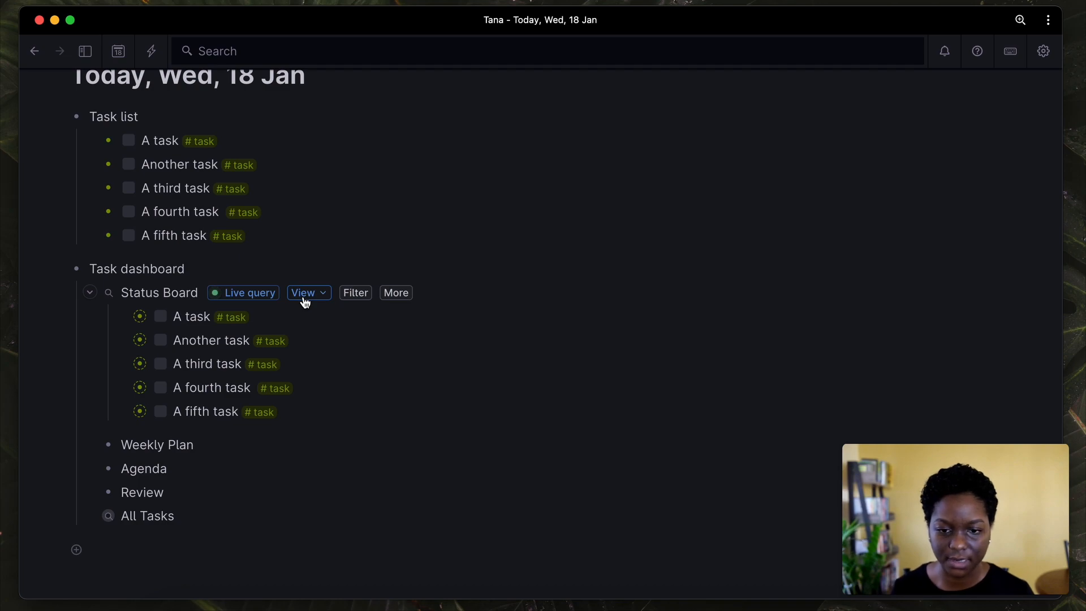
left_click(305, 300)
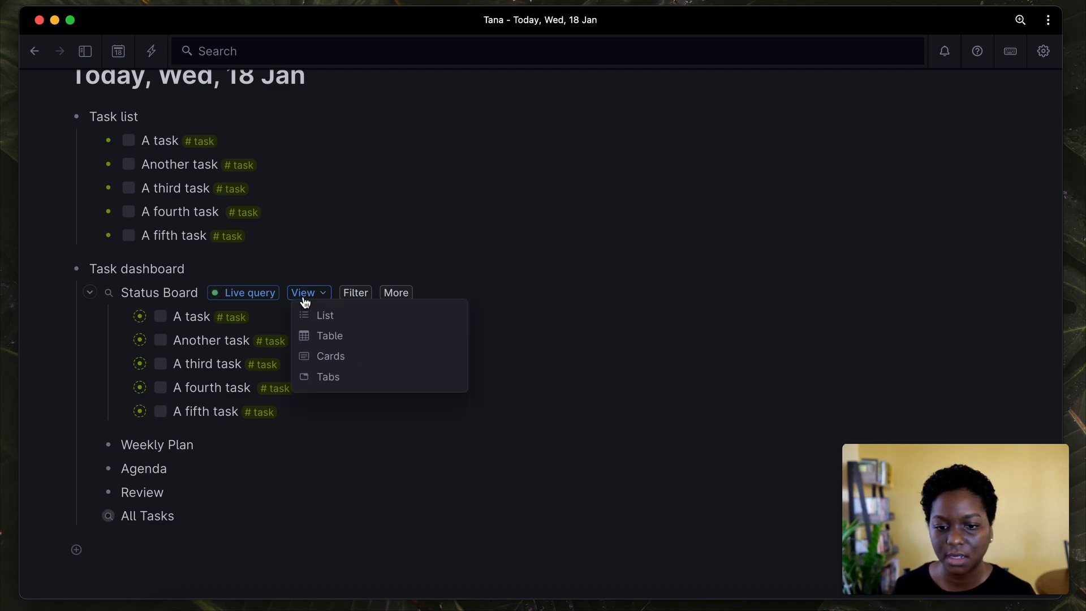
left_click(319, 355)
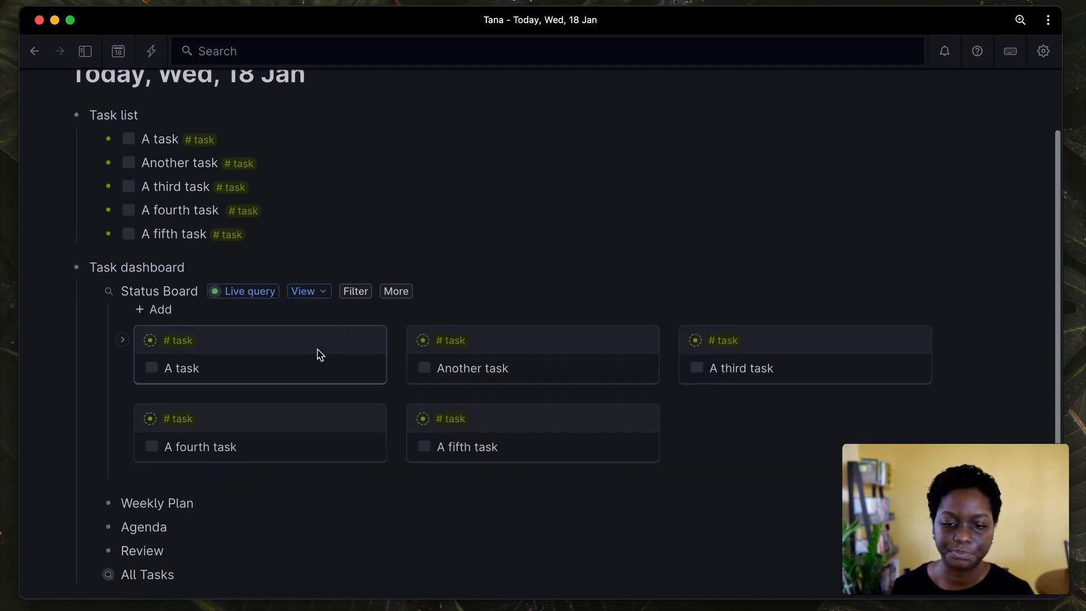
Group the Status Board cards by the Status field and hide the Status not set column.
scroll(318, 350, "down", 2)
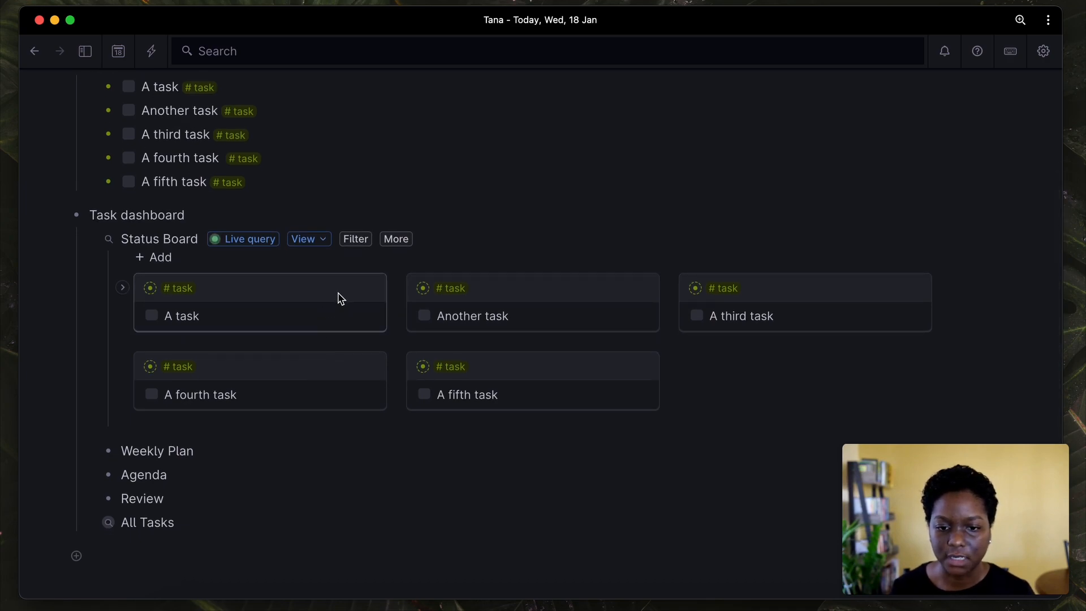
left_click(394, 241)
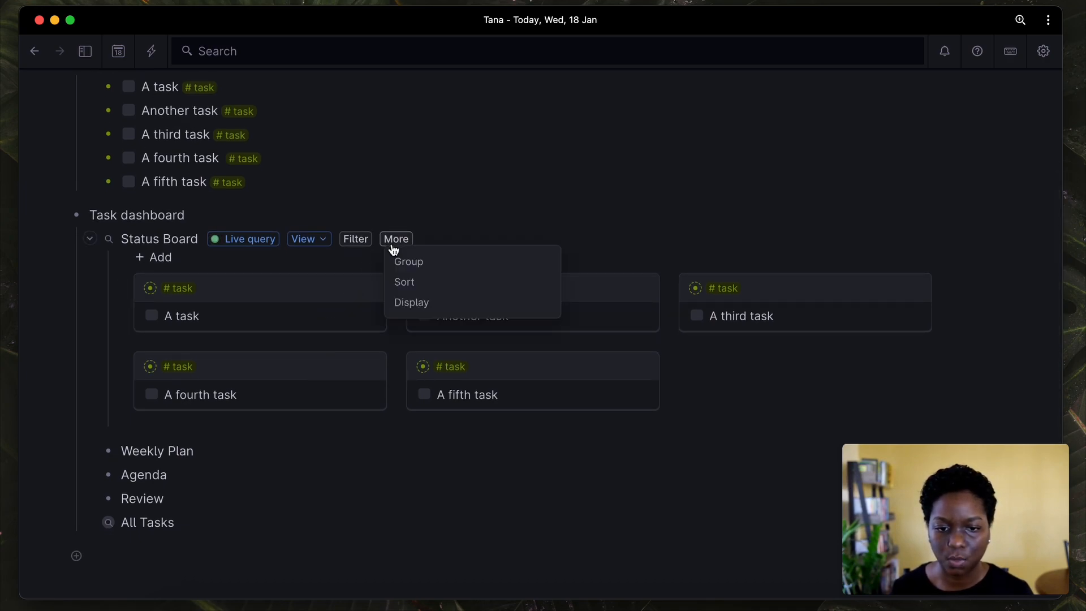
left_click(408, 264)
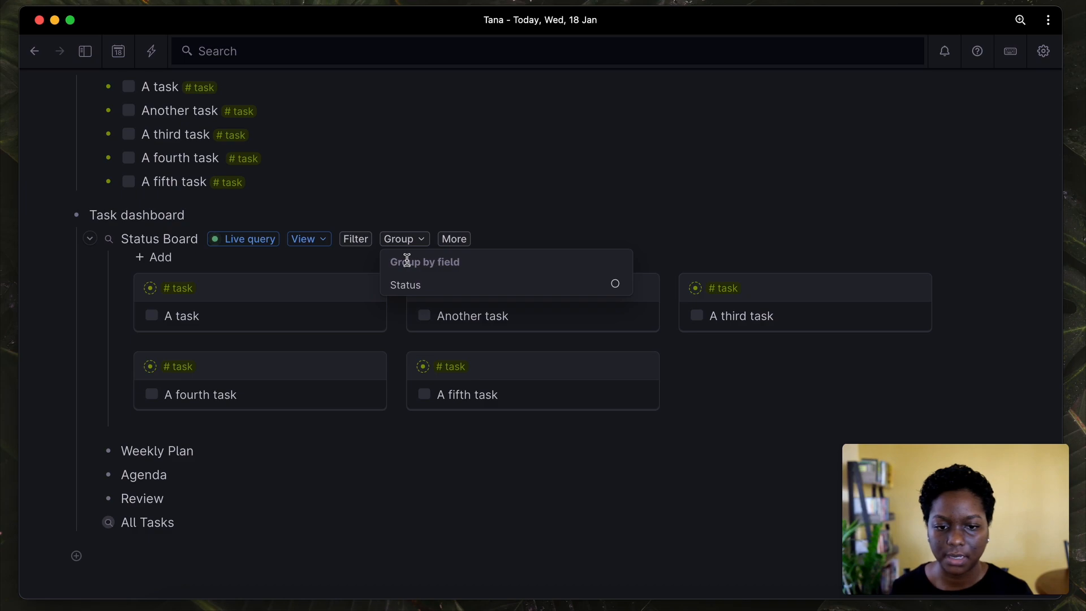
left_click(422, 285)
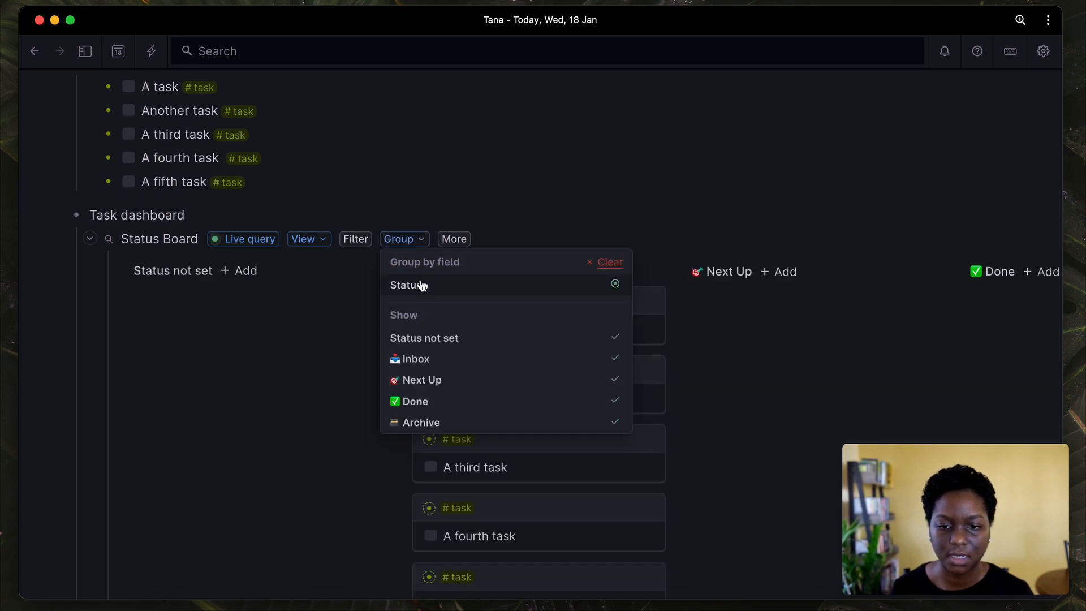
left_click(589, 339)
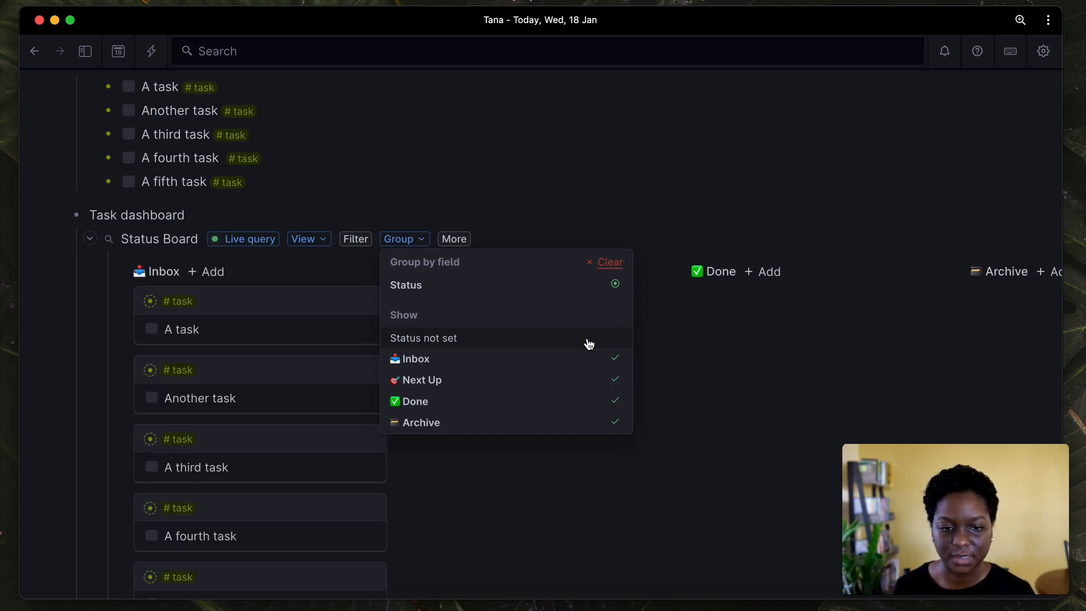
left_click(586, 215)
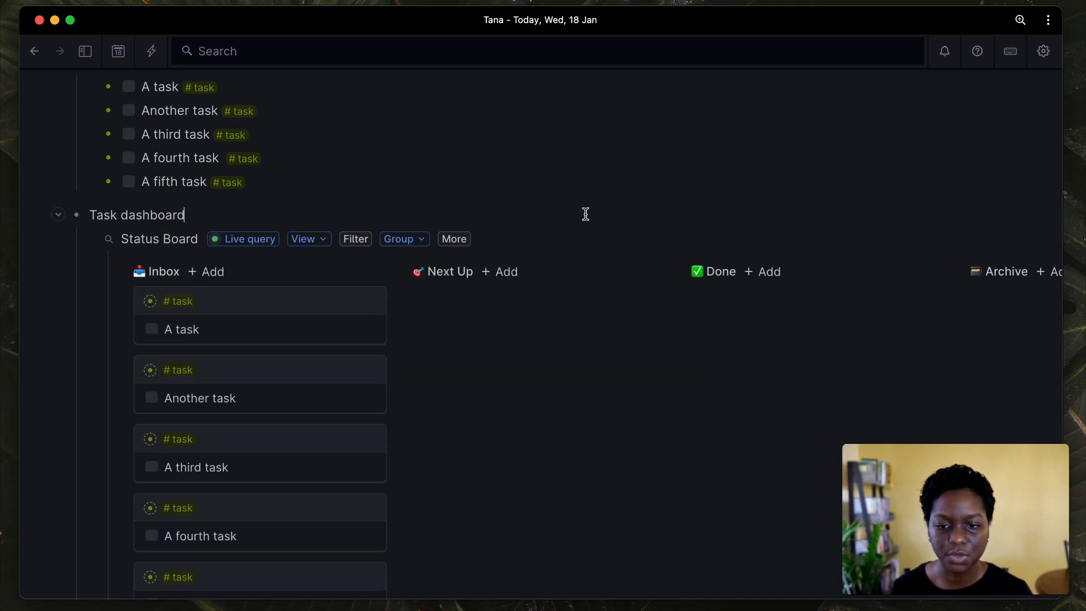
Look over the Status Board's columns from Inbox to Archive and collapse the board in the task dashboard.
scroll(571, 327, "down", 5)
scroll(571, 327, "right", 2)
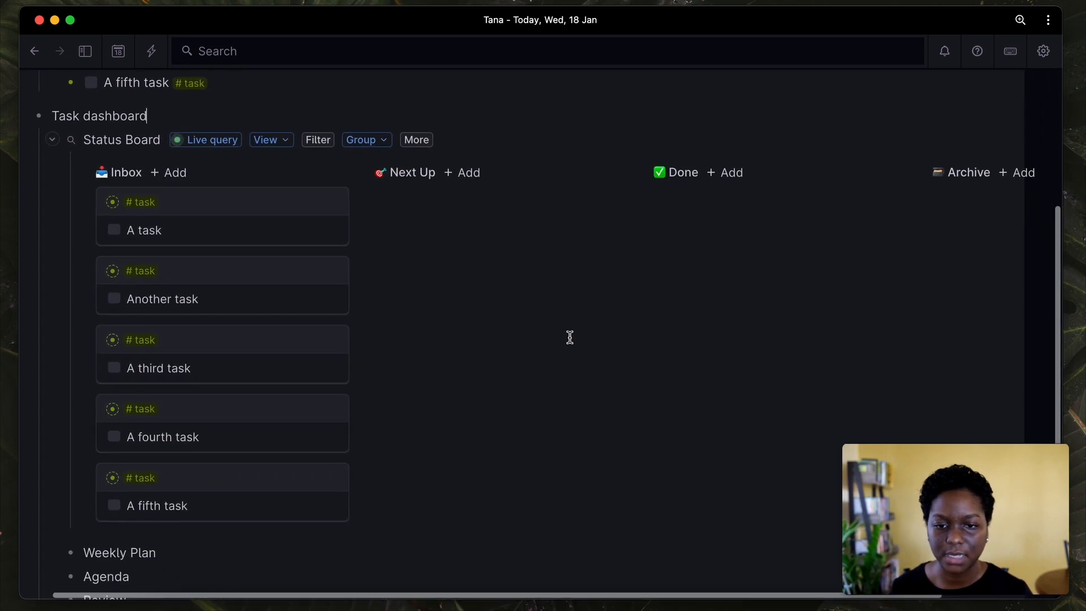
scroll(569, 337, "right", 1)
scroll(569, 337, "left", 2)
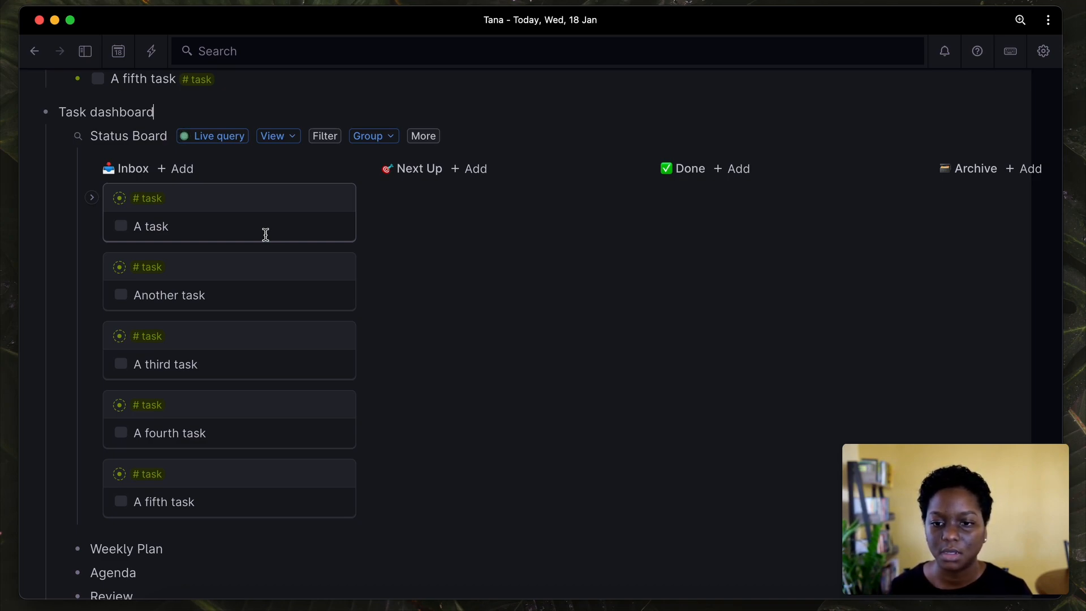
left_click(63, 137)
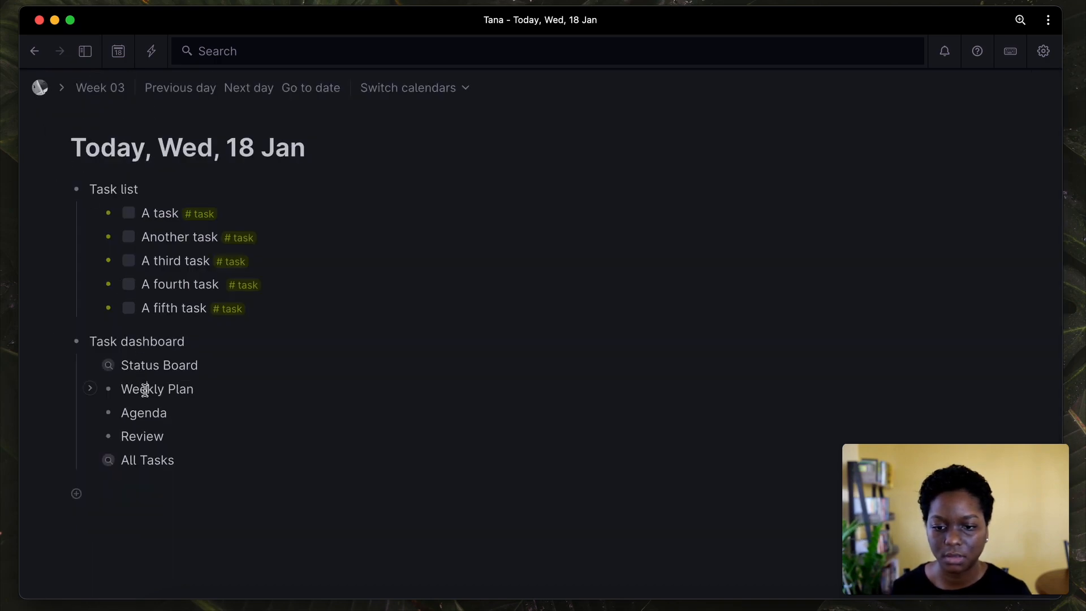
Turn the Weekly Plan node into a live search for nodes tagged #task, shown as a table.
key("super+k")
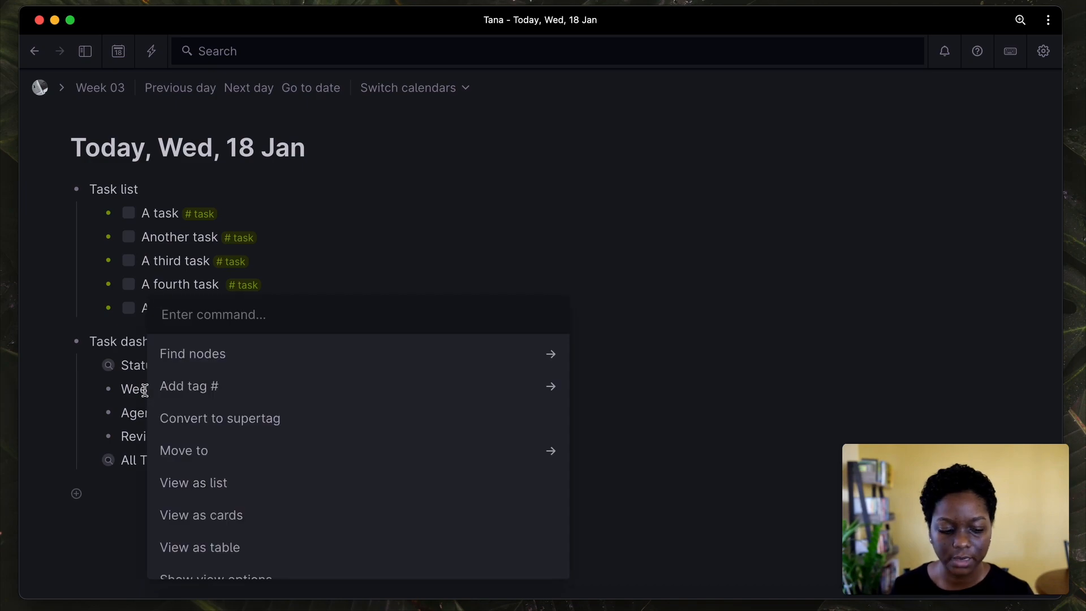
key("Return")
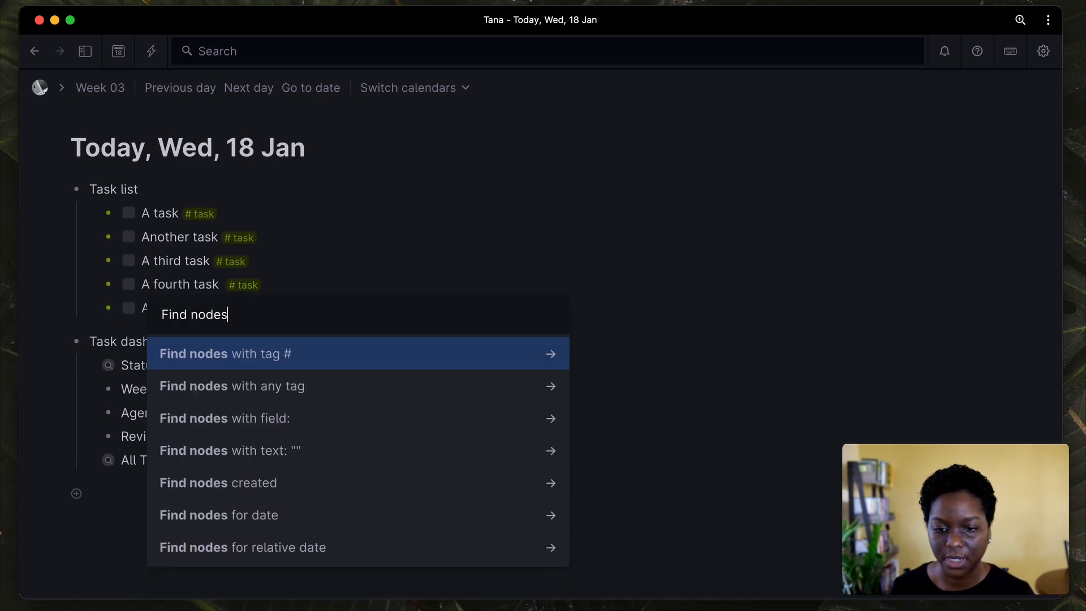
key("Return")
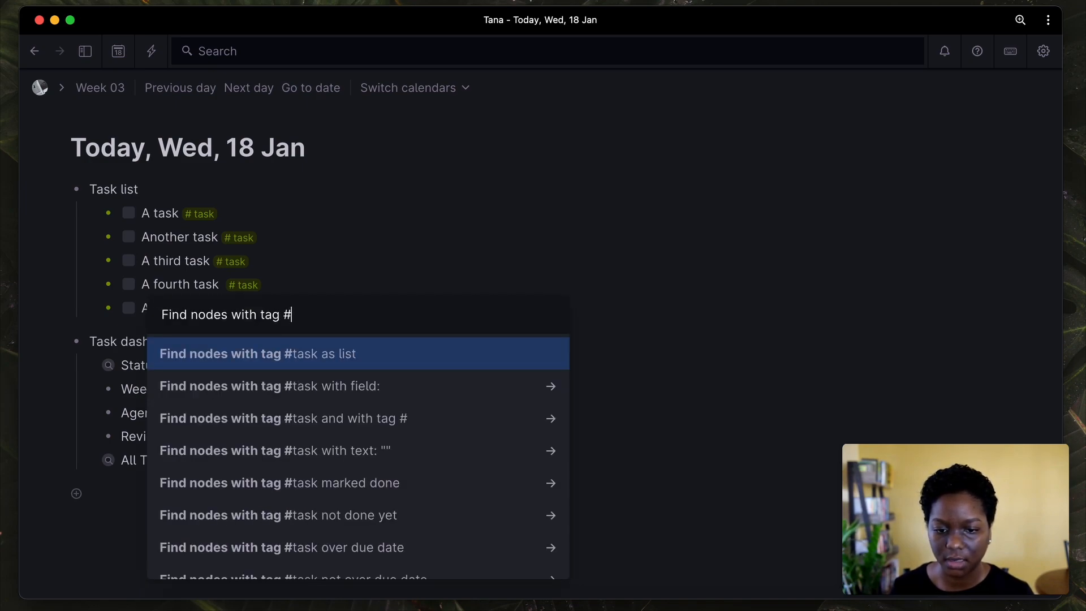
key("Return")
scroll(189, 351, "down", 3)
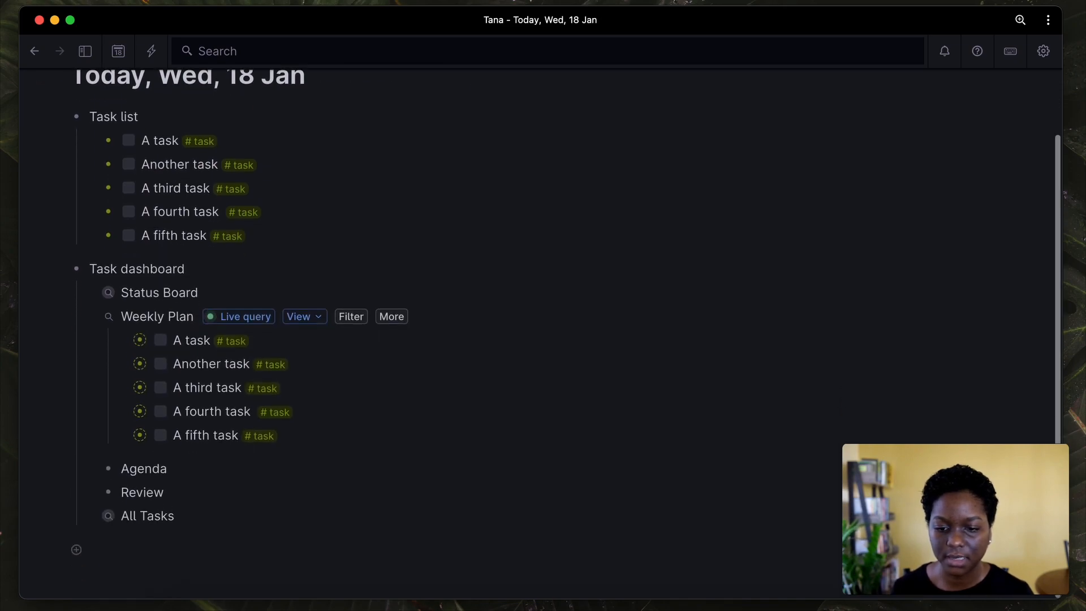
left_click(304, 324)
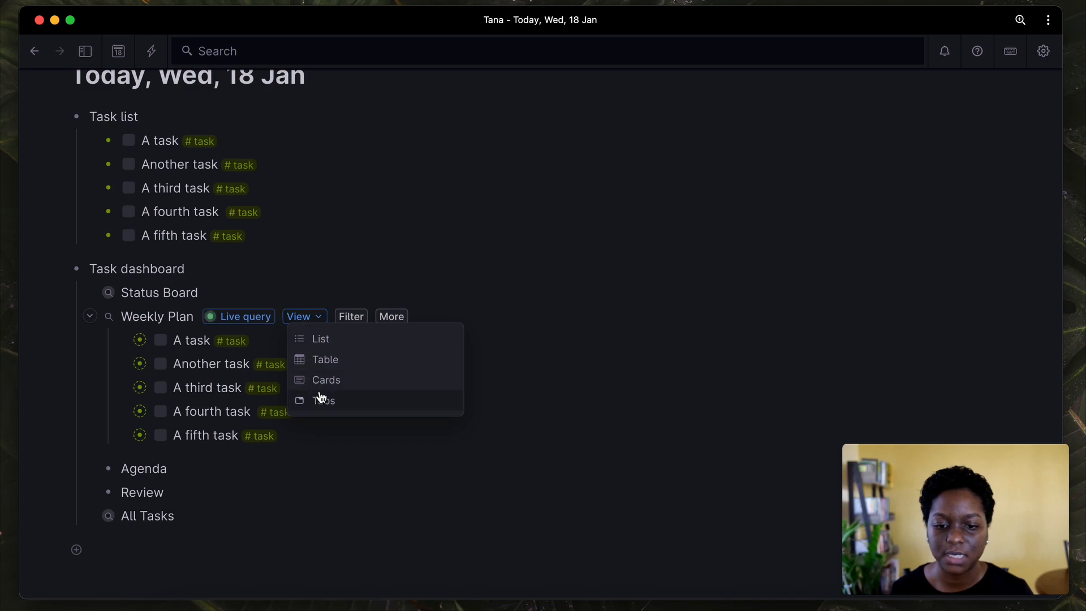
left_click(323, 362)
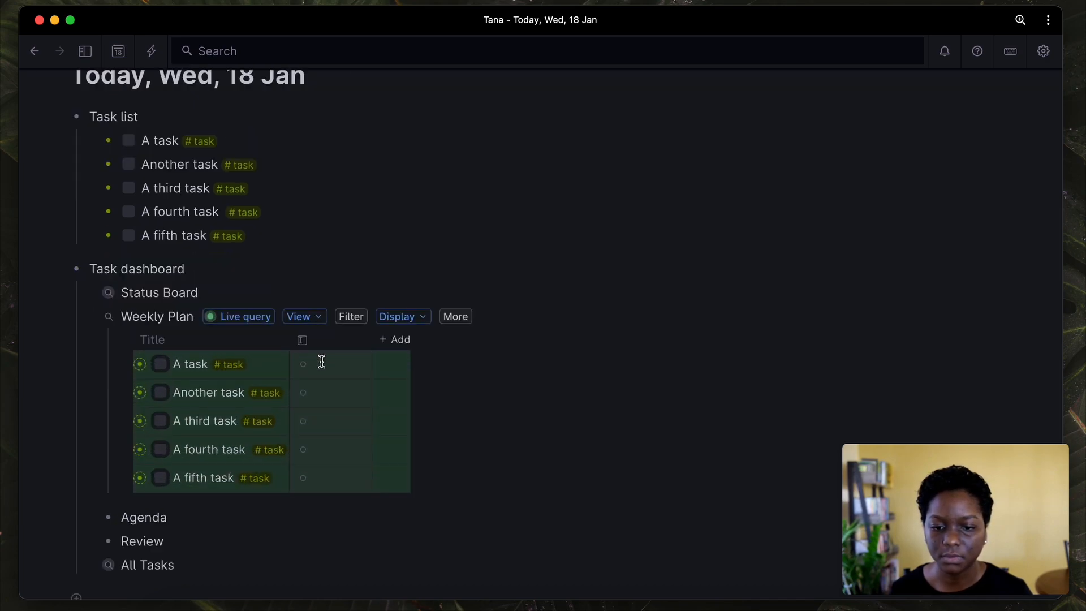
Display the Day and Time block fields in the Weekly Plan table and delete the unnamed column with its values.
scroll(323, 356, "down", 1)
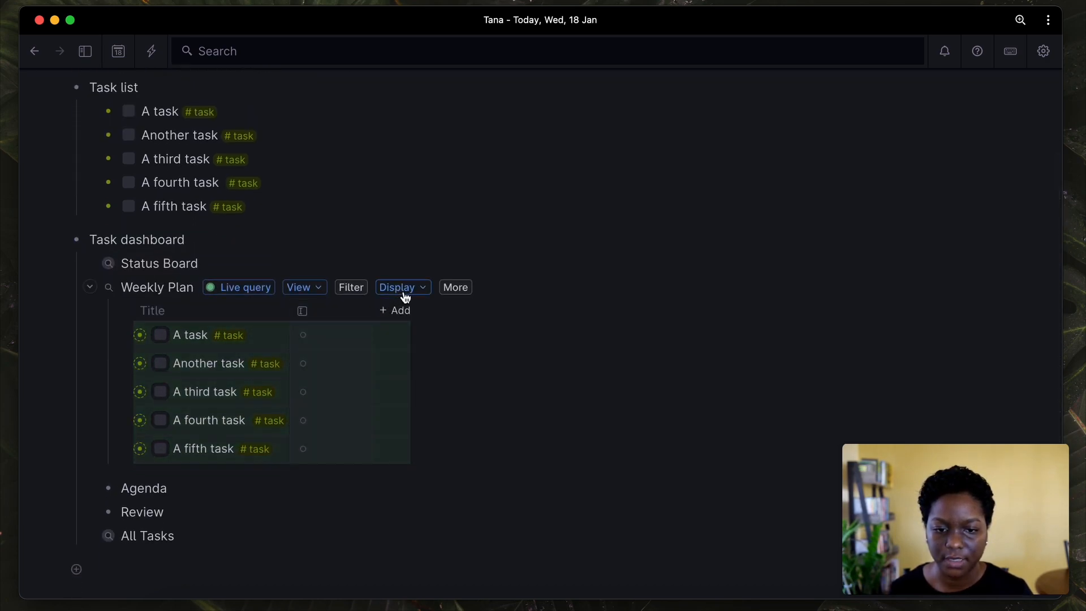
left_click(411, 293)
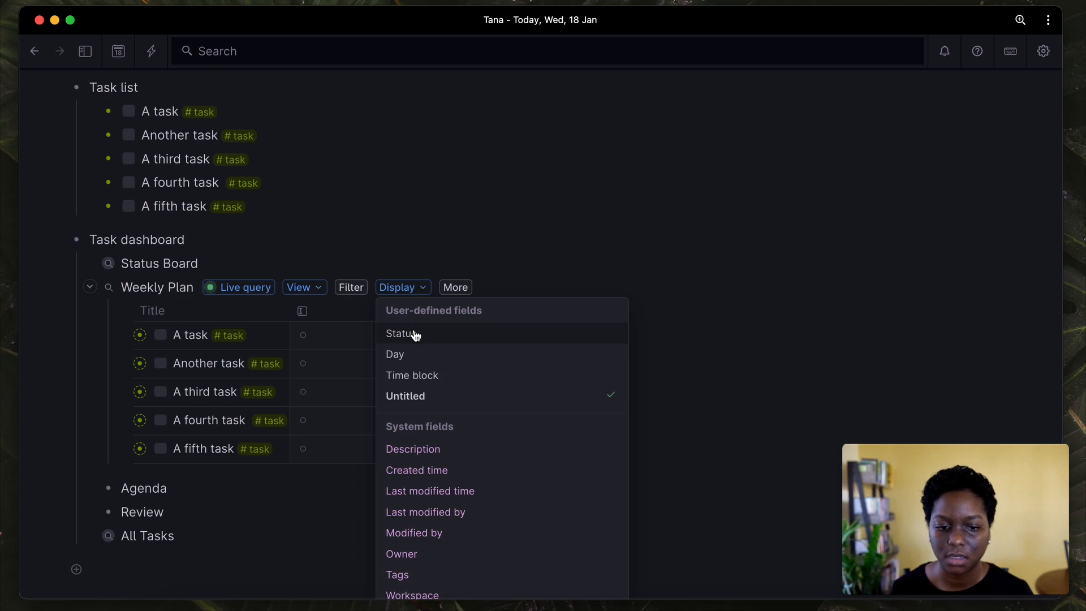
left_click(418, 355)
left_click(424, 374)
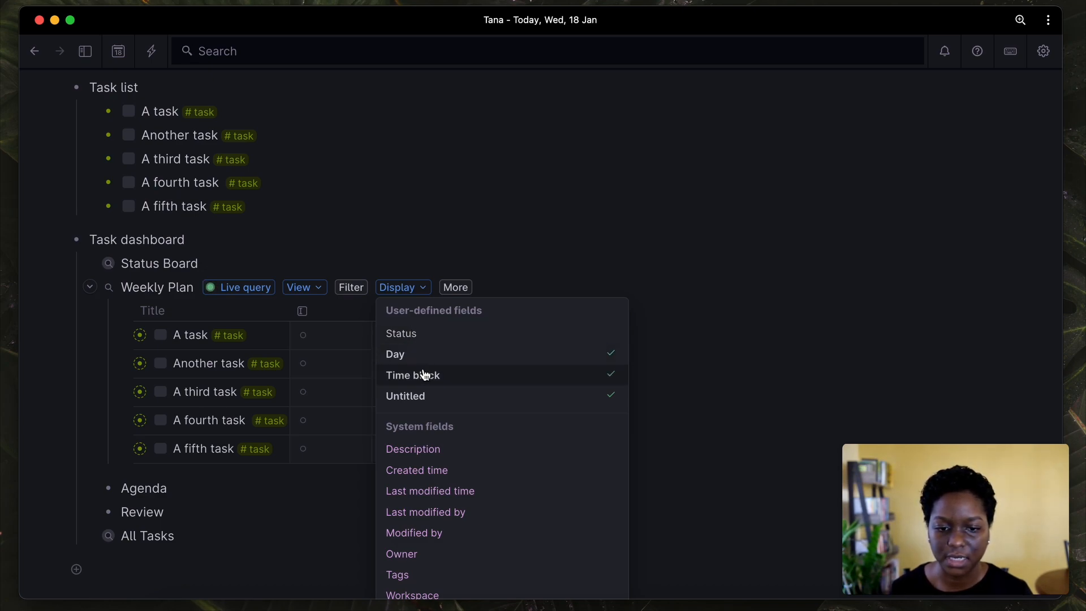
left_click(534, 252)
scroll(534, 253, "down", 1)
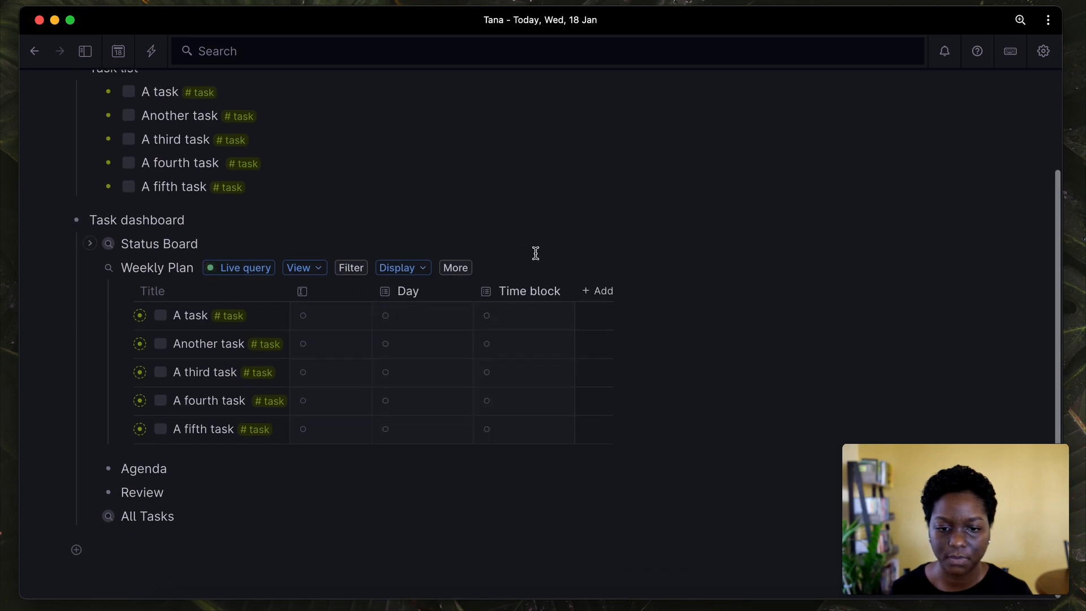
left_click(302, 292)
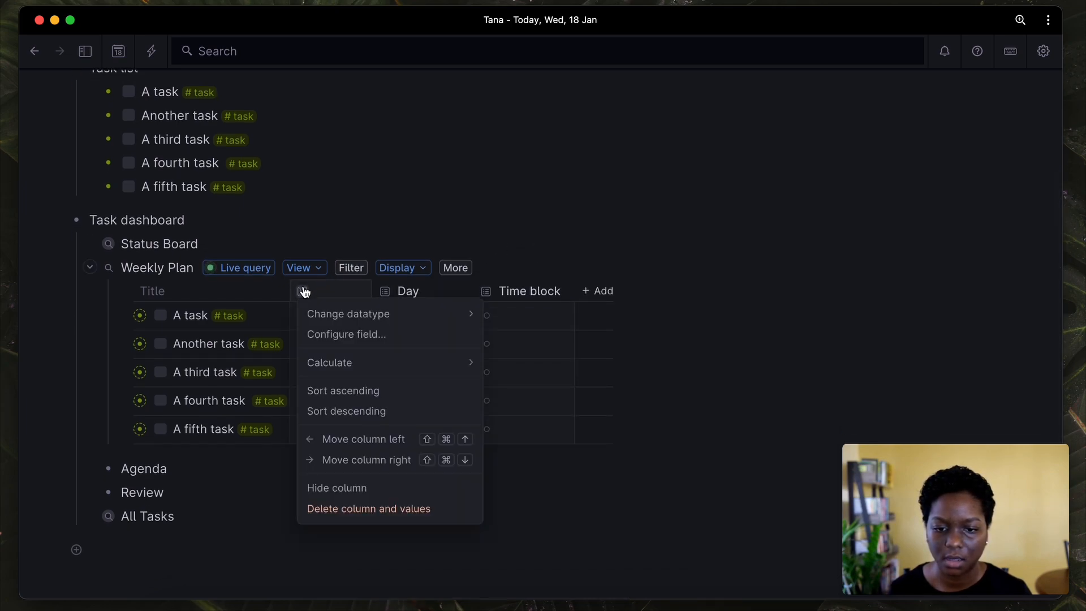
left_click(366, 510)
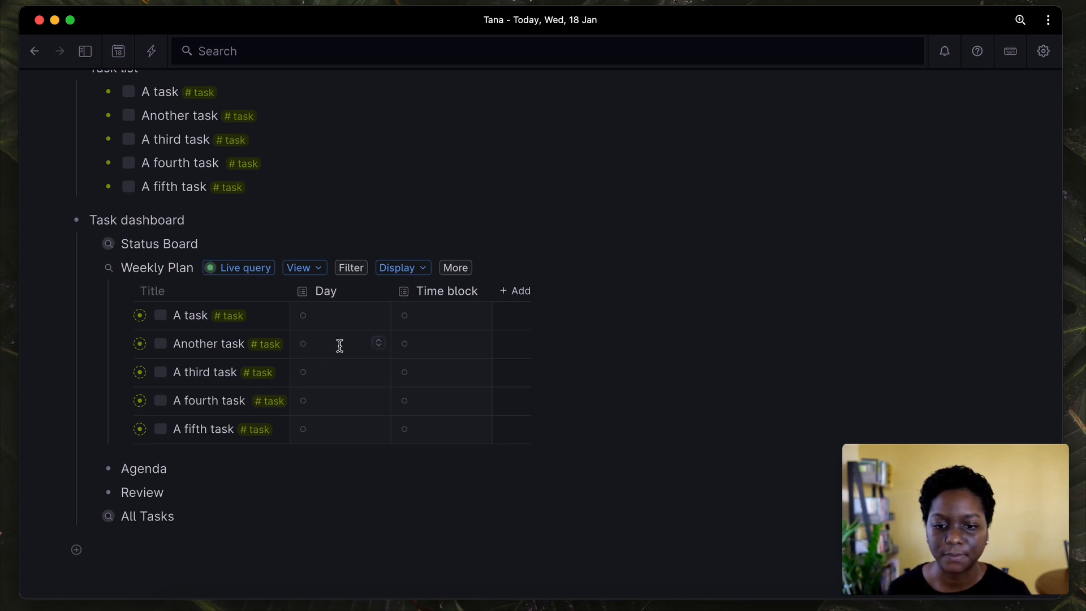
Set the Day of the five tasks in the Weekly Plan, in order, to Monday, Tuesday, Wednesday, Tuesday and Thursday.
left_click(378, 315)
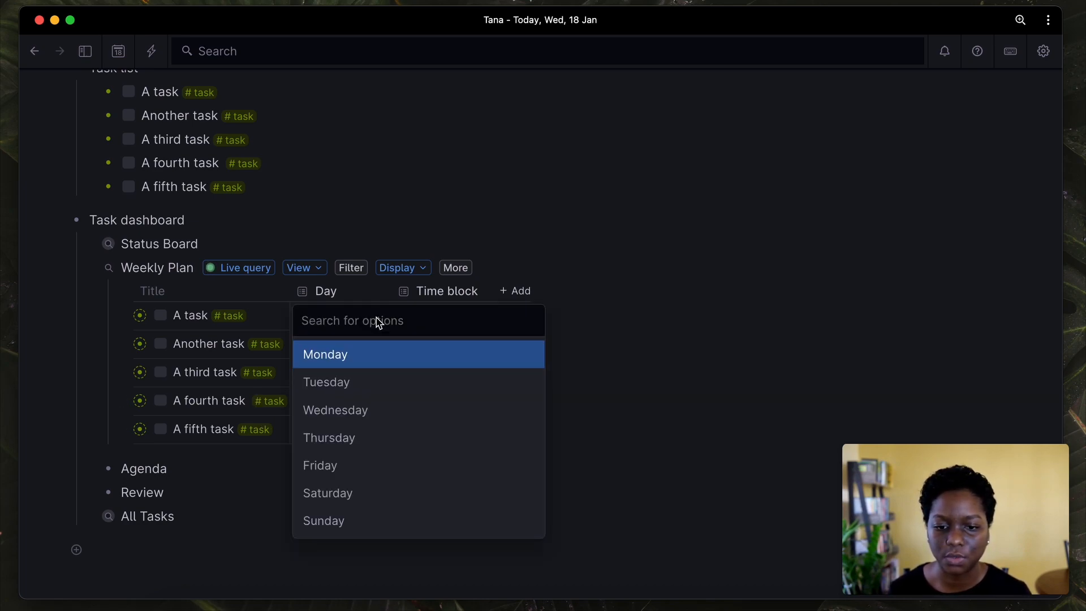
left_click(376, 353)
left_click(378, 345)
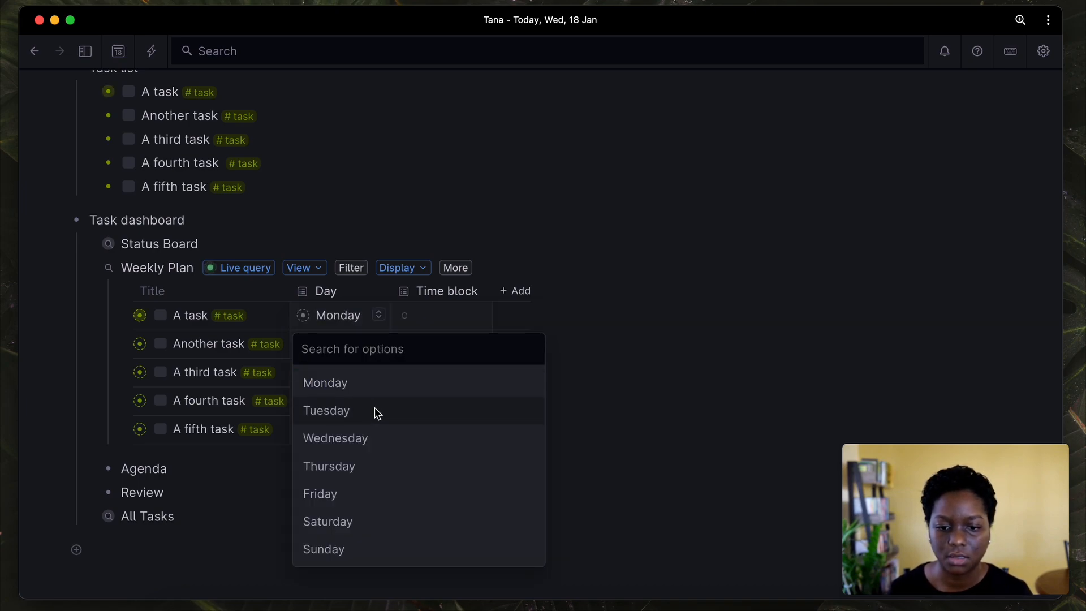
left_click(375, 411)
left_click(379, 372)
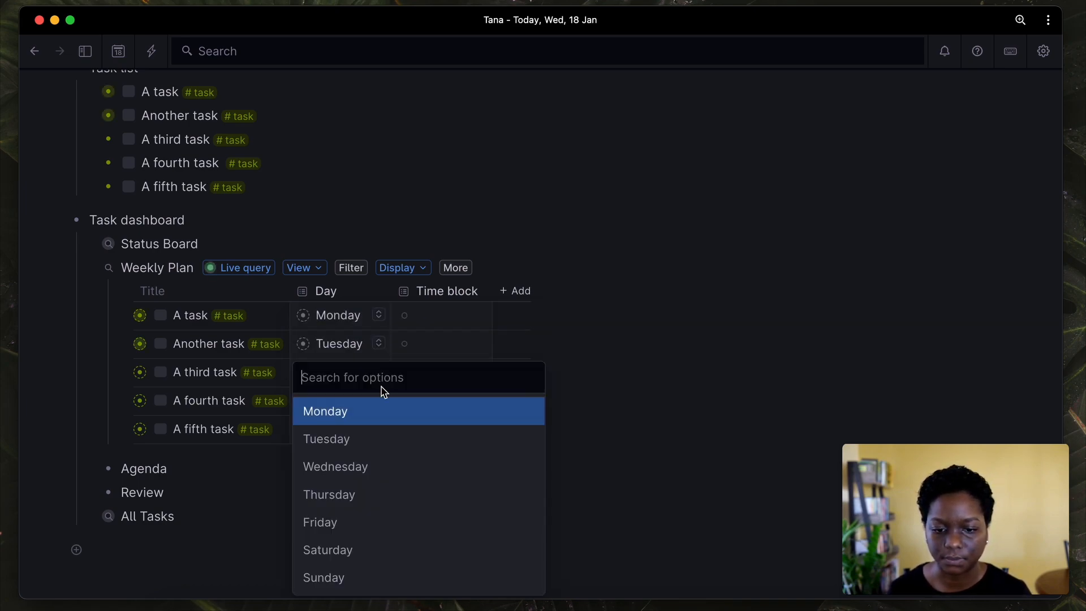
left_click(380, 466)
left_click(394, 401)
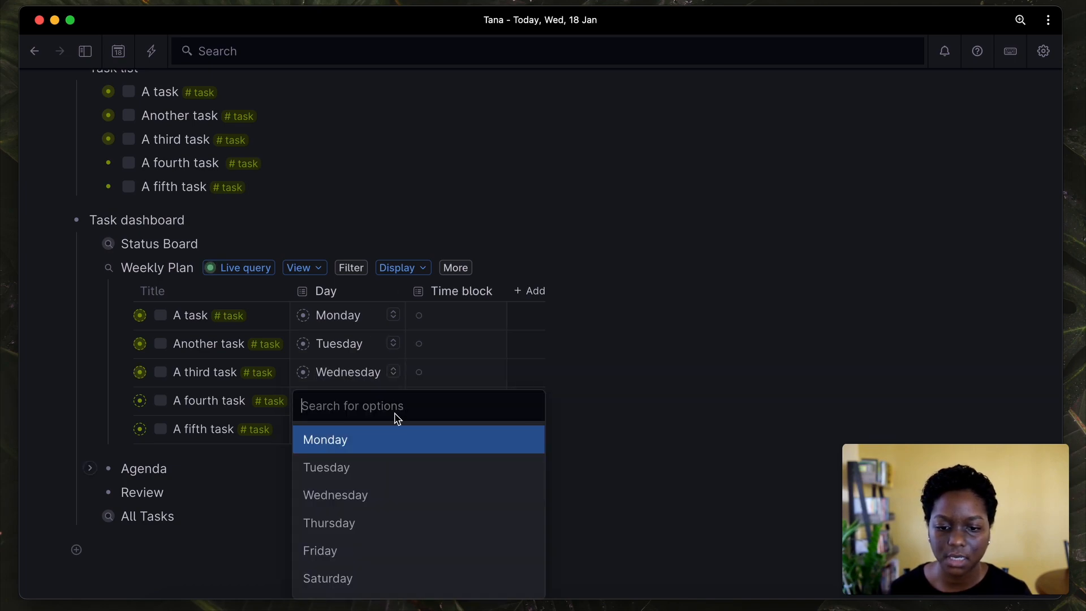
left_click(392, 472)
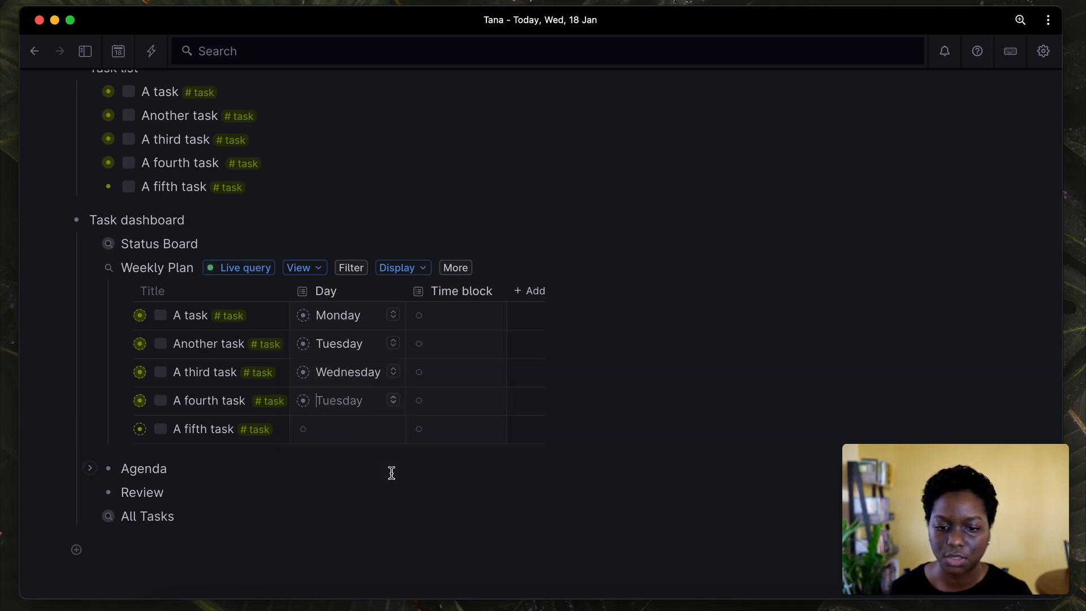
left_click(394, 431)
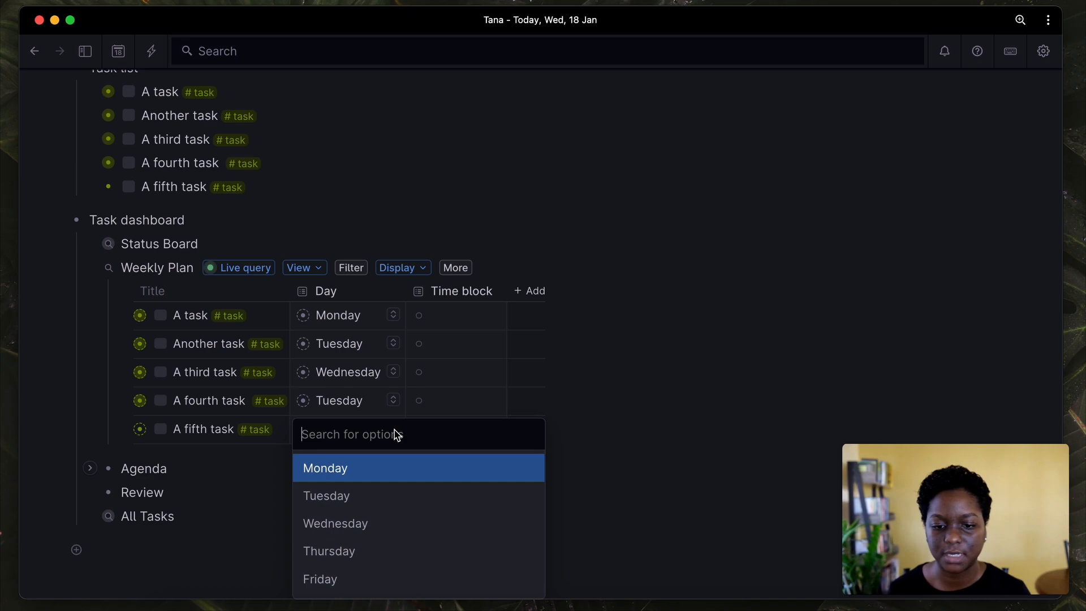
left_click(380, 552)
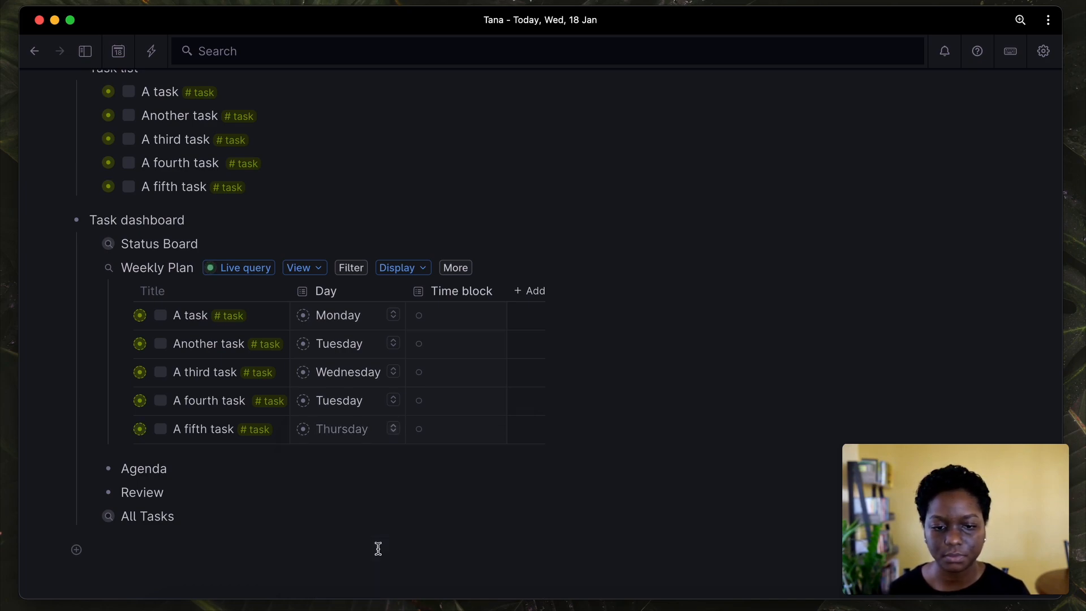
Set the five tasks' Time blocks, in order, to 8-10 am, 10-12 am, 12-2 pm, 2-4 pm and 8-10 am, and collapse the Weekly Plan.
left_click(494, 316)
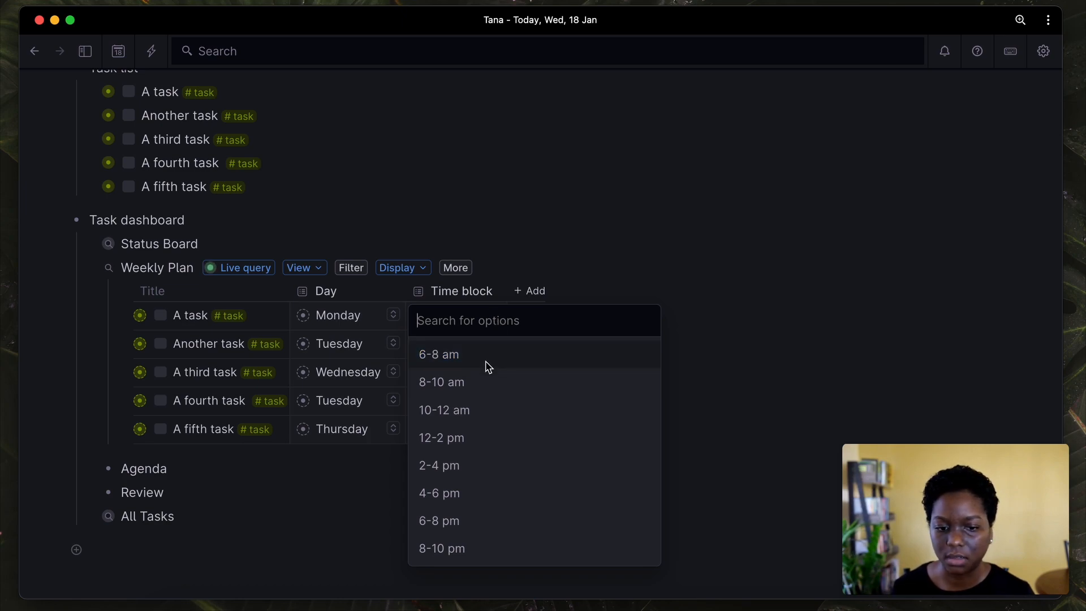
left_click(485, 381)
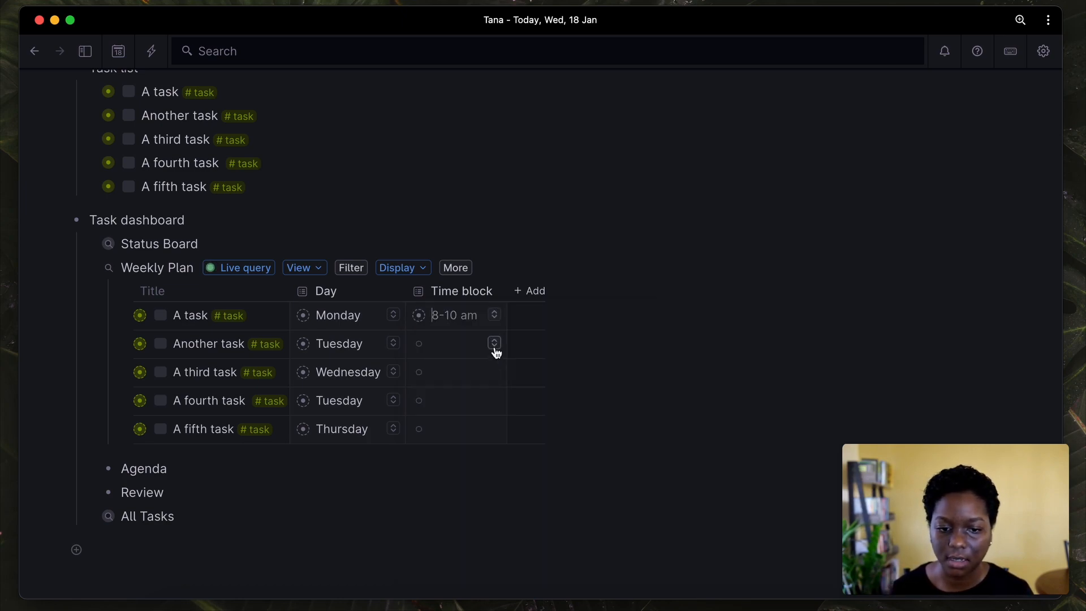
left_click(494, 345)
left_click(495, 442)
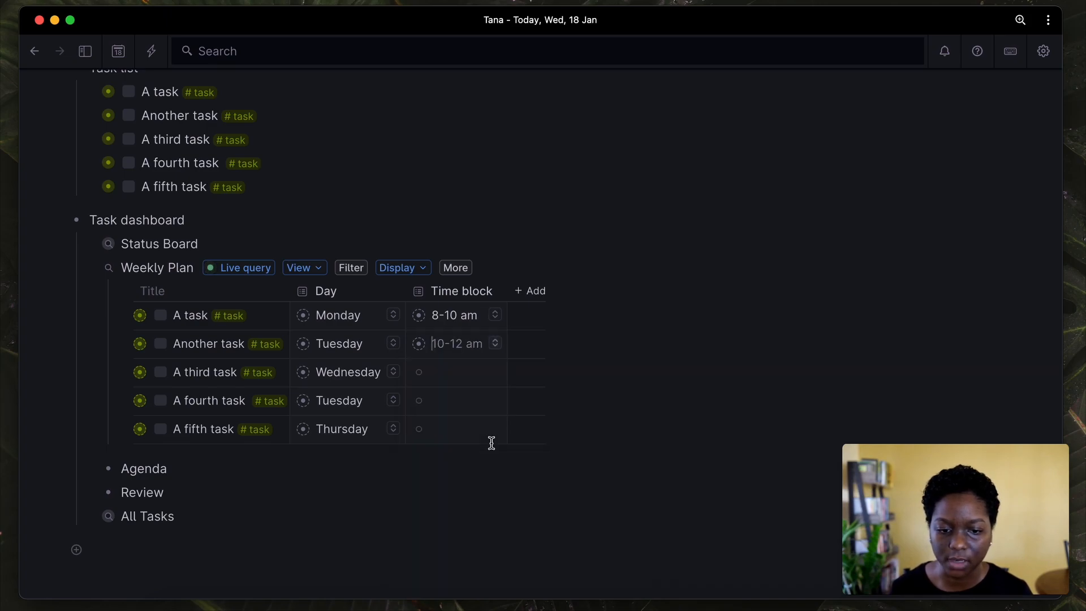
left_click(495, 375)
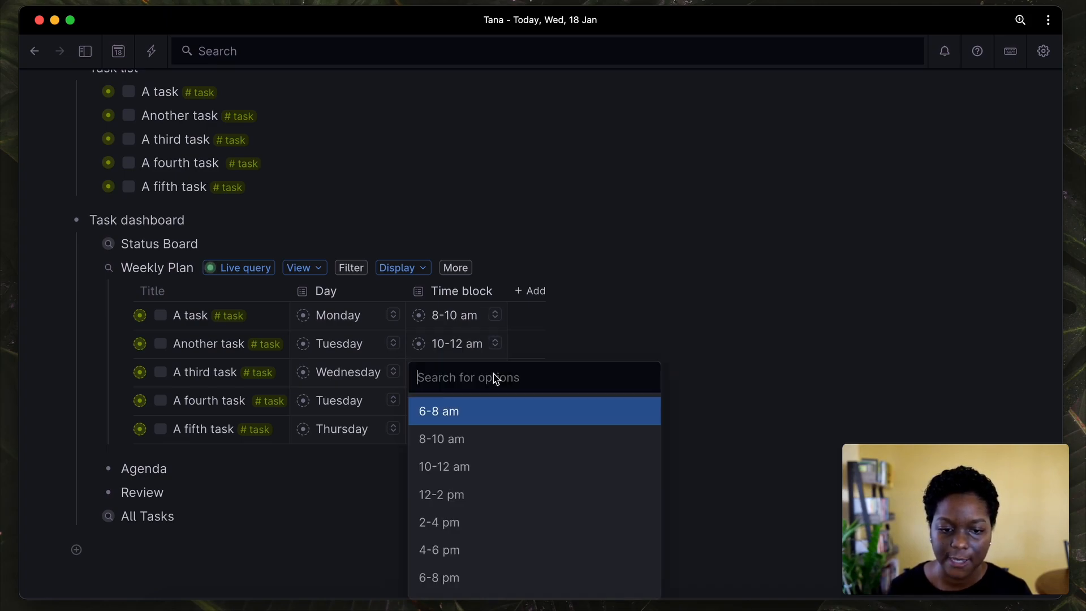
left_click(487, 493)
left_click(495, 402)
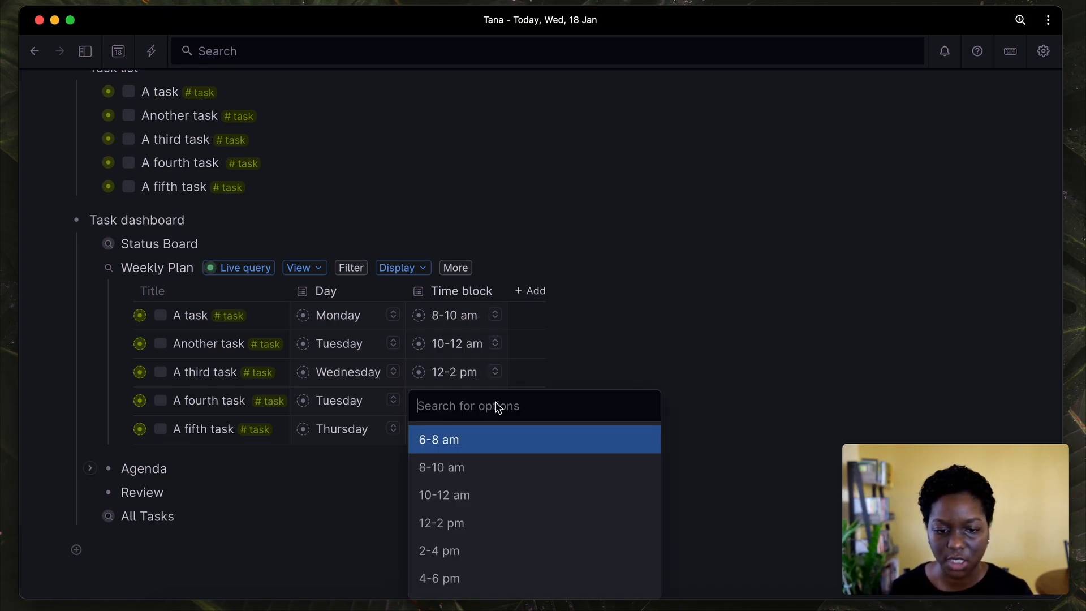
left_click(495, 550)
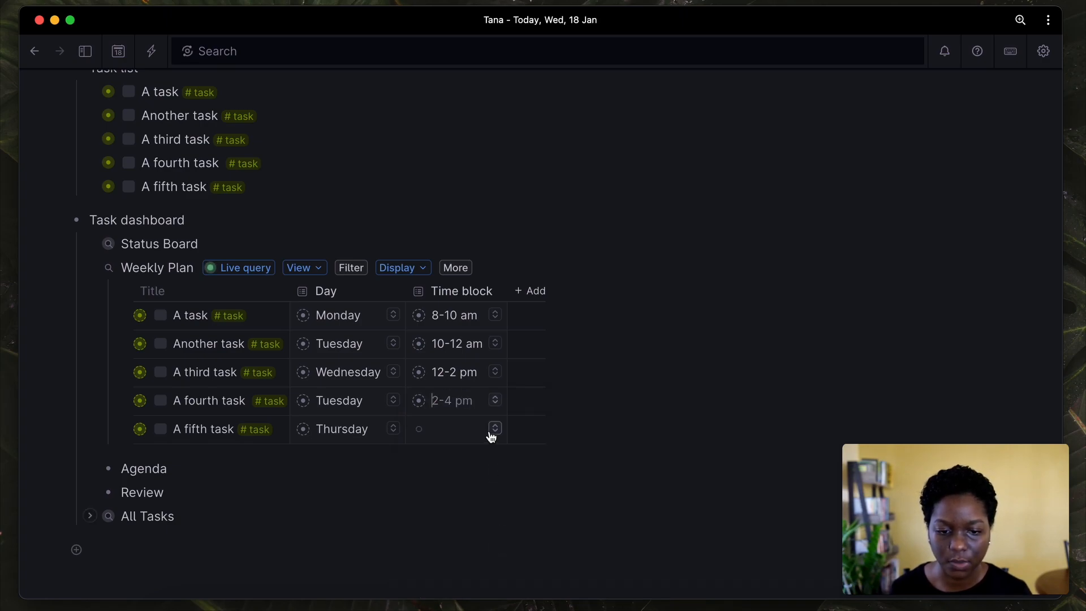
left_click(492, 432)
left_click(487, 490)
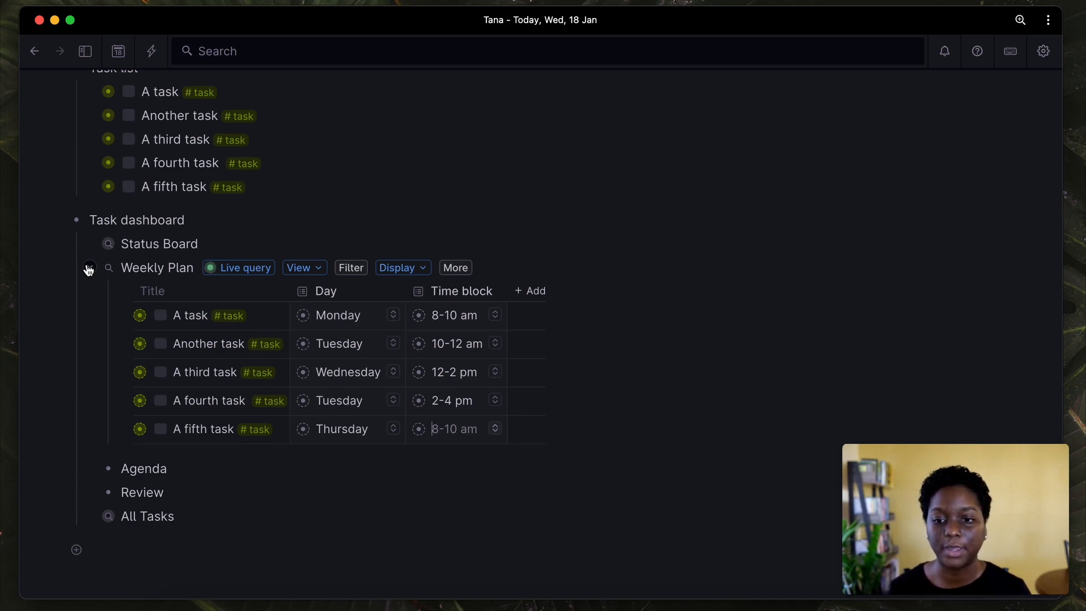
left_click(88, 269)
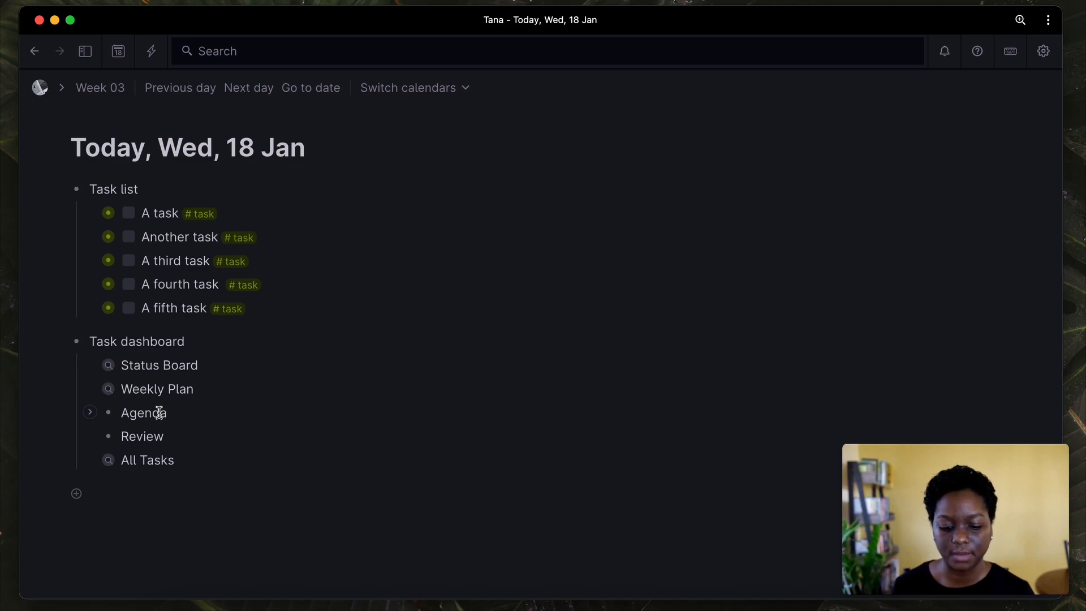
Turn the Agenda node into a live search for nodes tagged #task, shown as cards.
key("super+k")
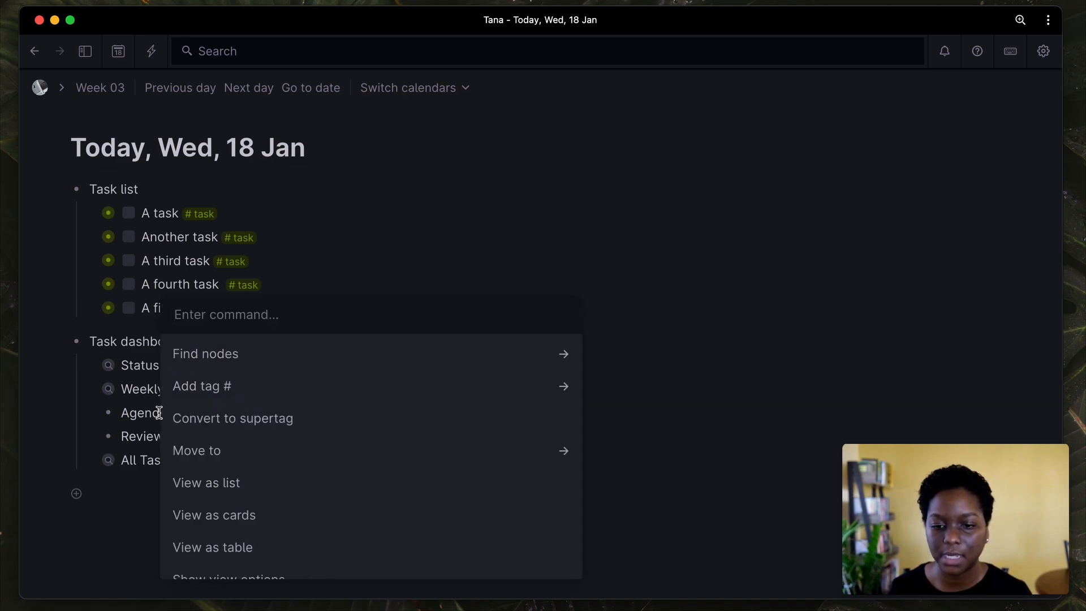
key("Down")
key("Return")
key("Return")
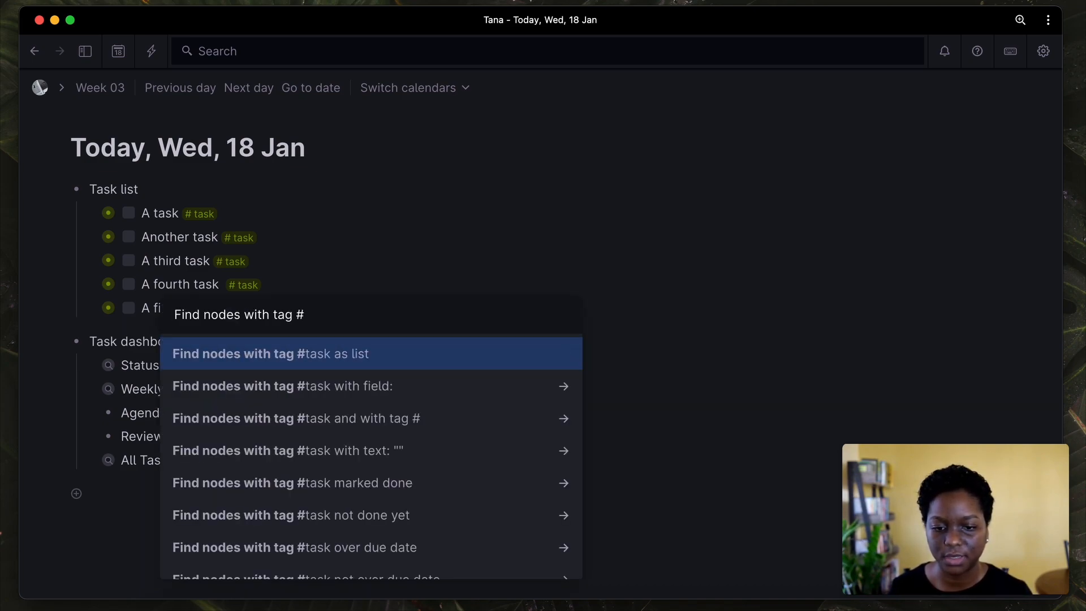
key("Return")
scroll(160, 415, "down", 2)
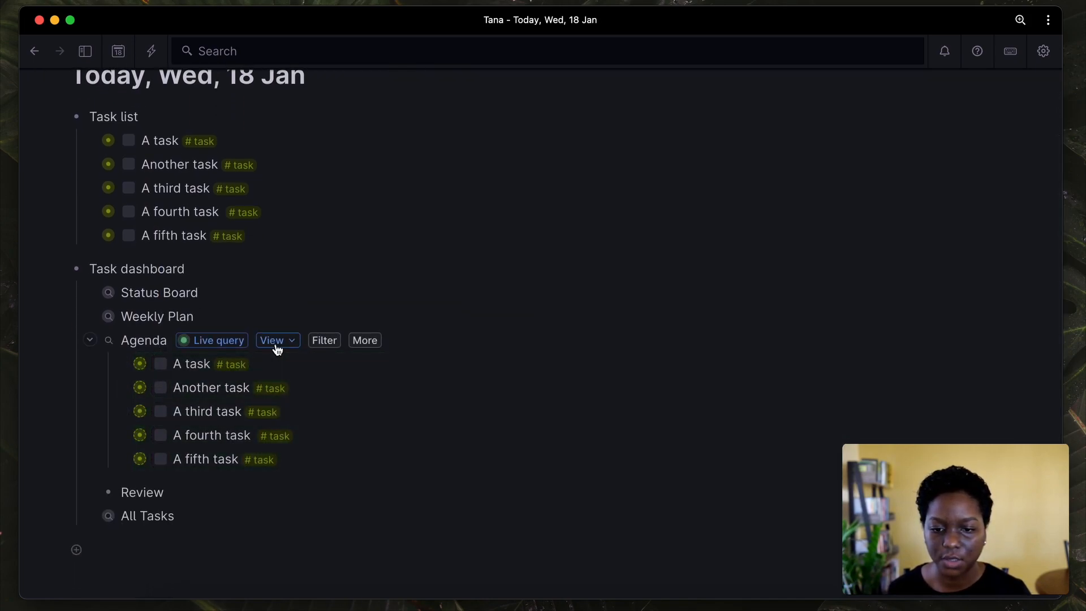
left_click(277, 342)
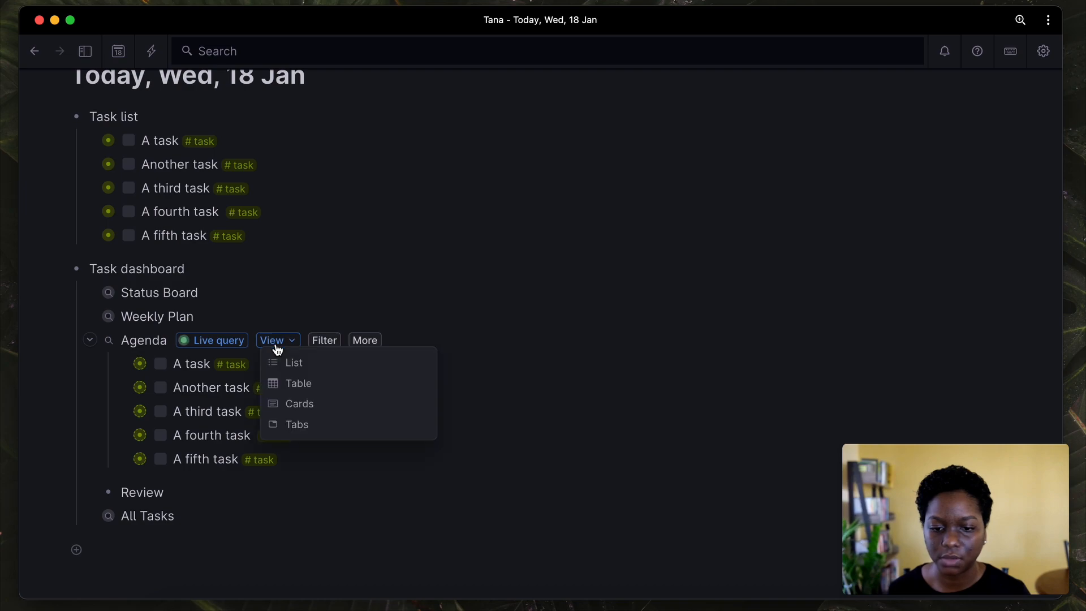
left_click(295, 403)
Group the Agenda cards by the Day field and hide the Day not set column.
left_click(358, 341)
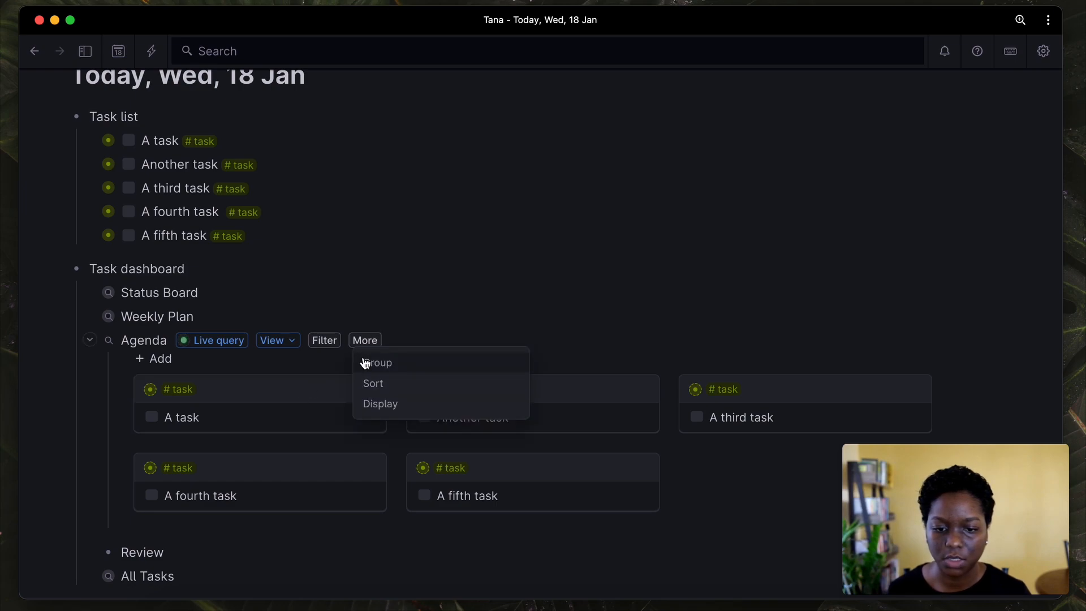
left_click(365, 363)
left_click(380, 405)
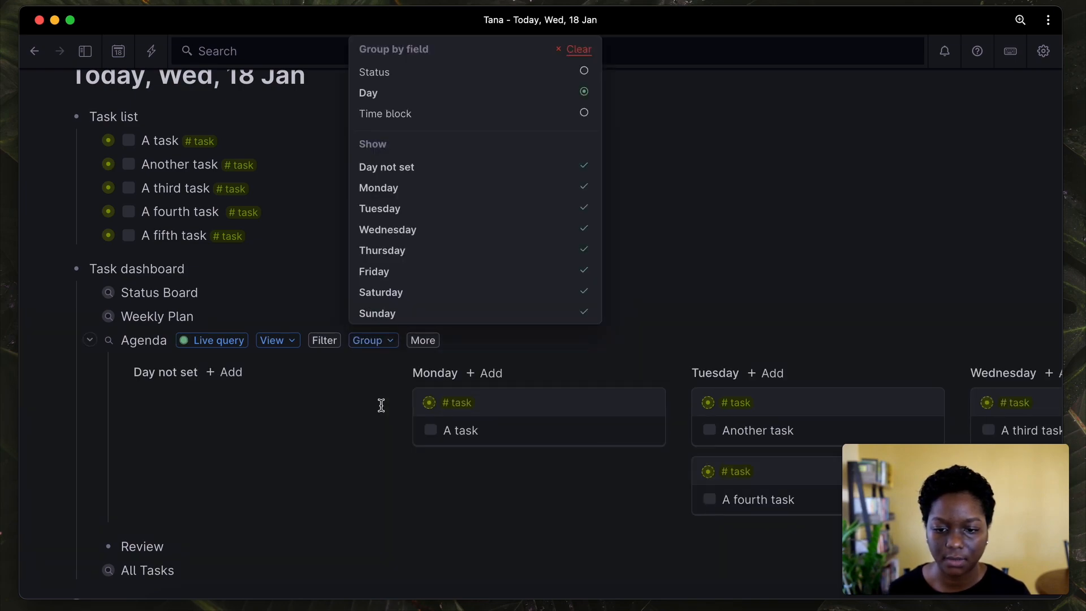
left_click(422, 173)
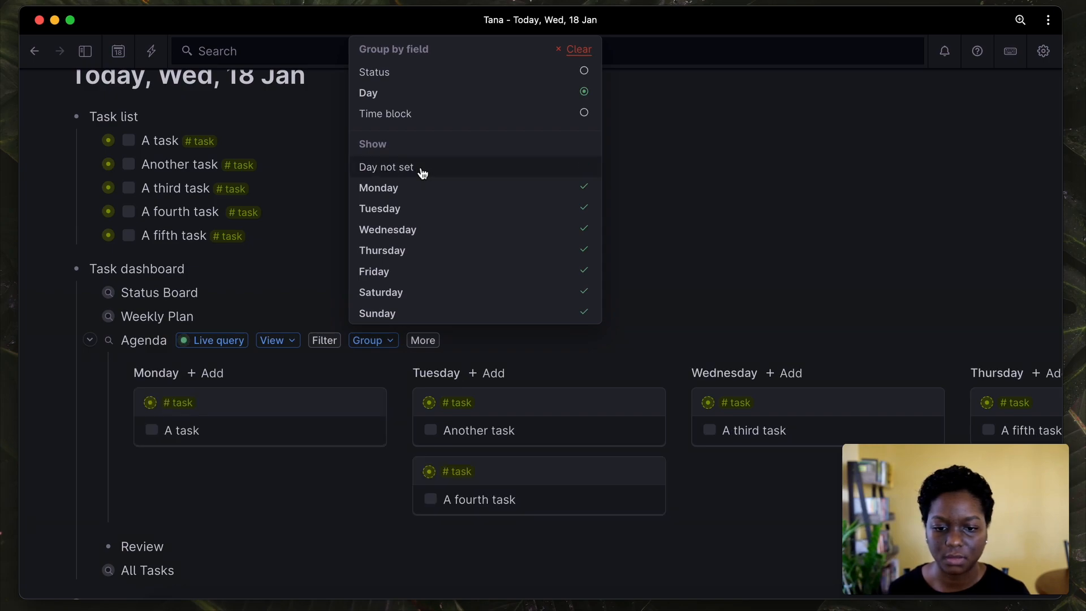
left_click(698, 260)
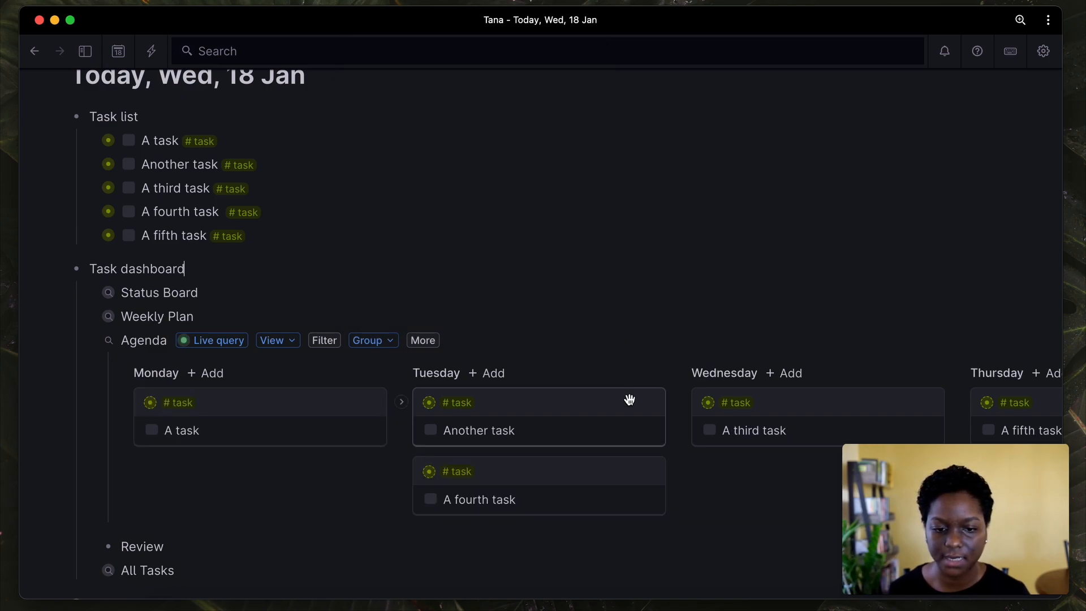
Look through the Agenda's day columns up to Sunday and collapse the Agenda.
scroll(630, 398, "right", 5)
scroll(629, 399, "right", 20)
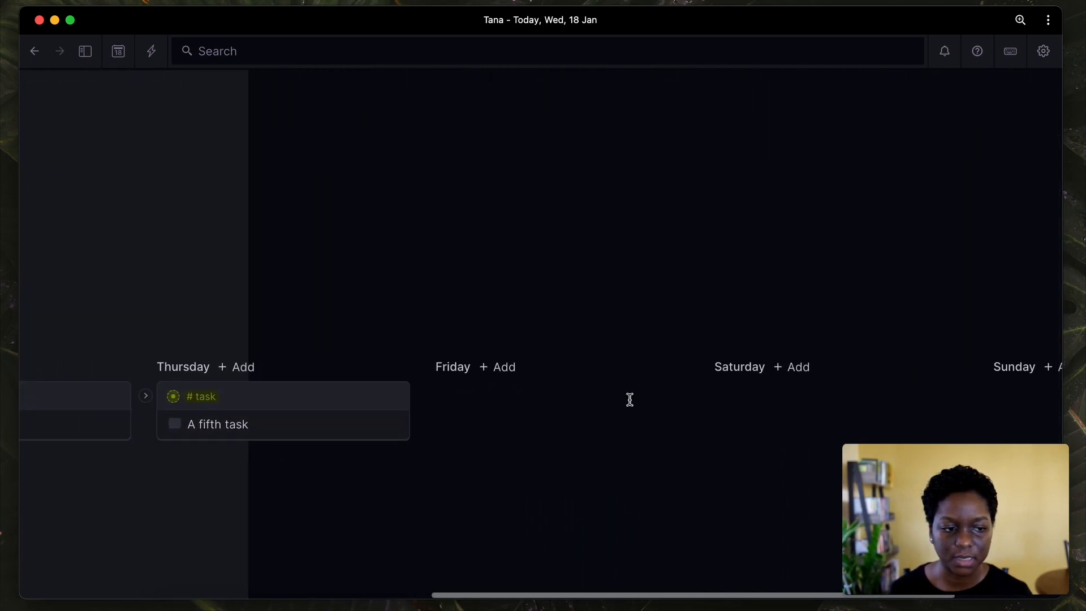
scroll(629, 399, "left", 20)
scroll(629, 399, "down", 2)
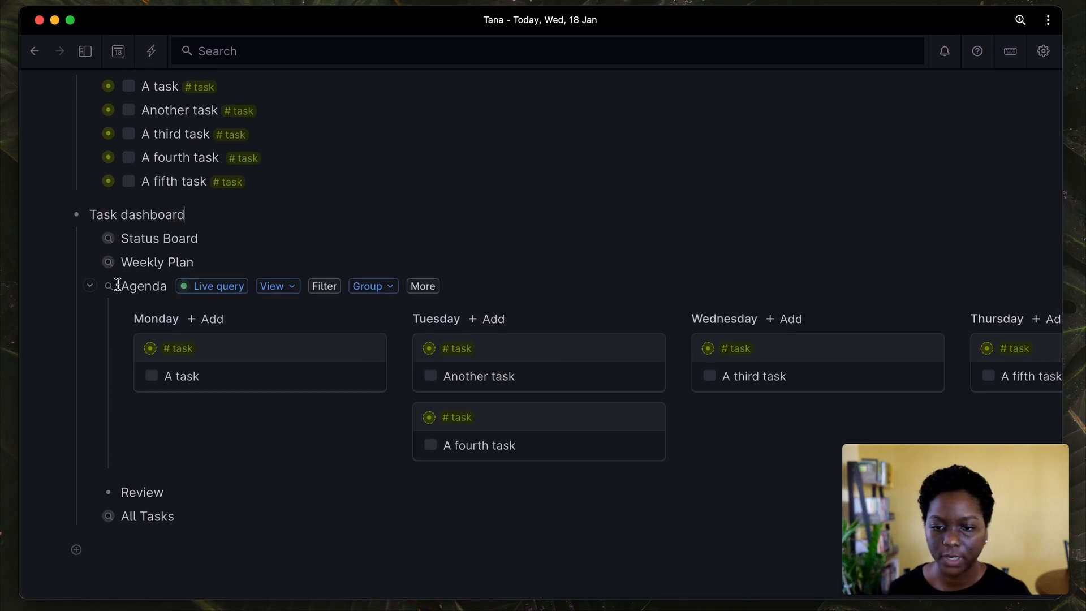
left_click(90, 286)
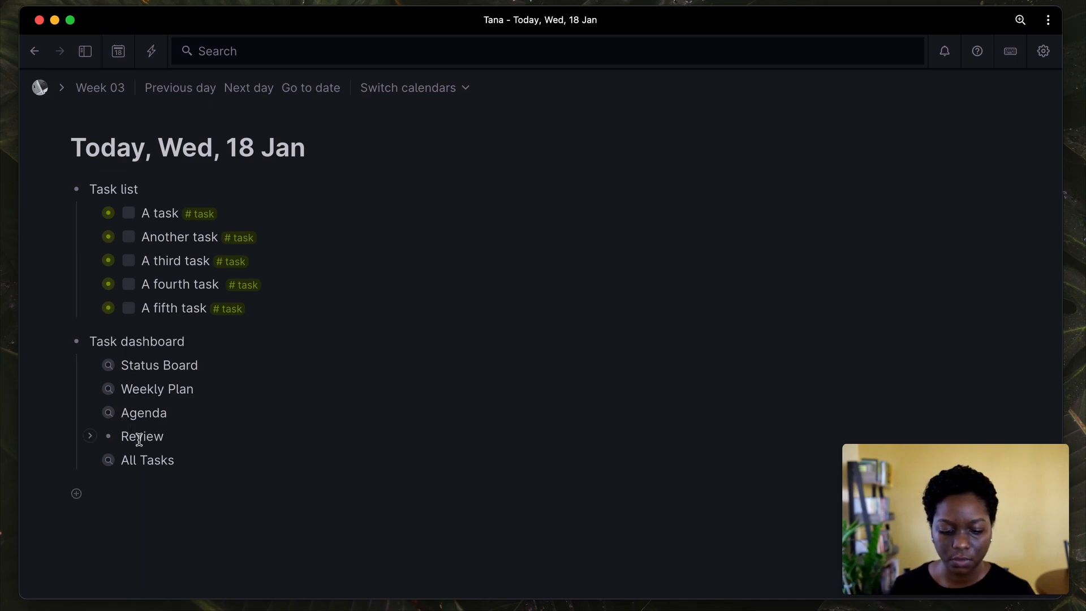
Turn the Review node into a live search for nodes tagged #task.
key("super+k")
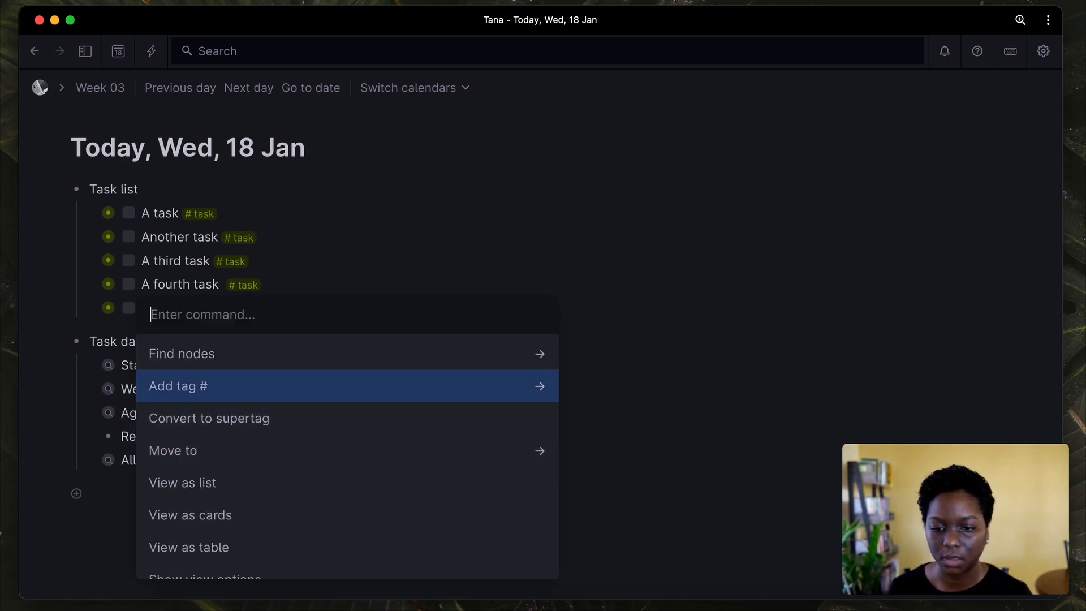
type("Find nodes")
key("Return")
key("Return")
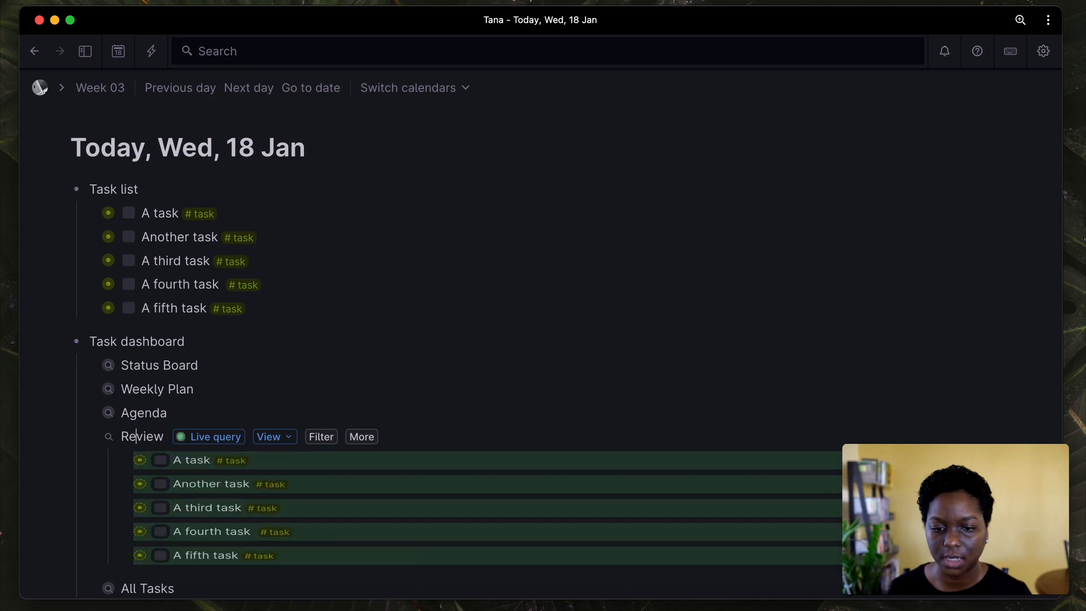
Restrict the Review search to tasks whose Status is Done, run it and close the search expression.
scroll(230, 441, "down", 3)
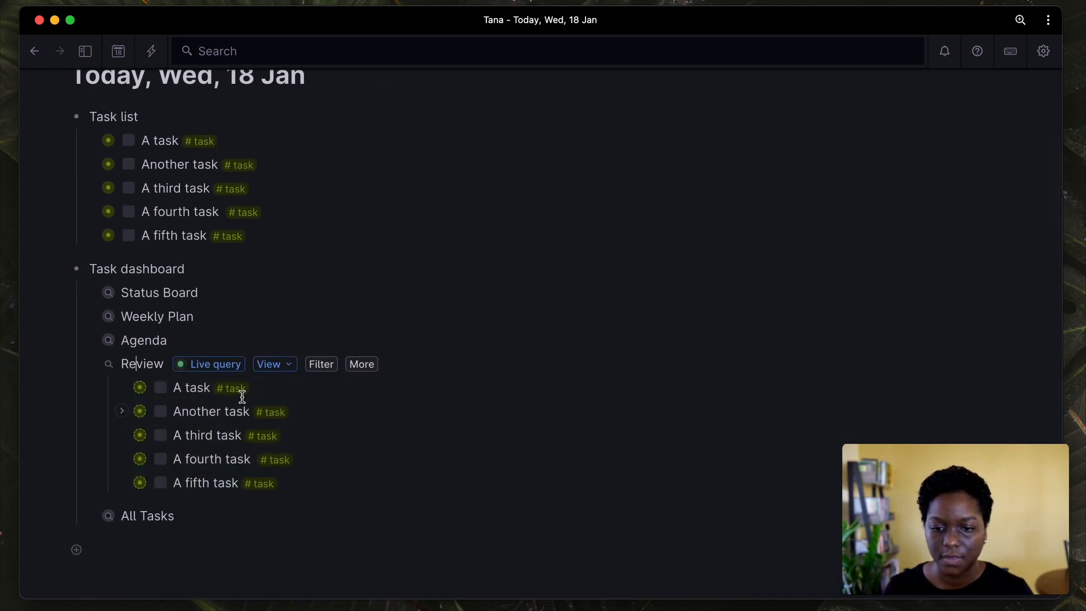
left_click(240, 365)
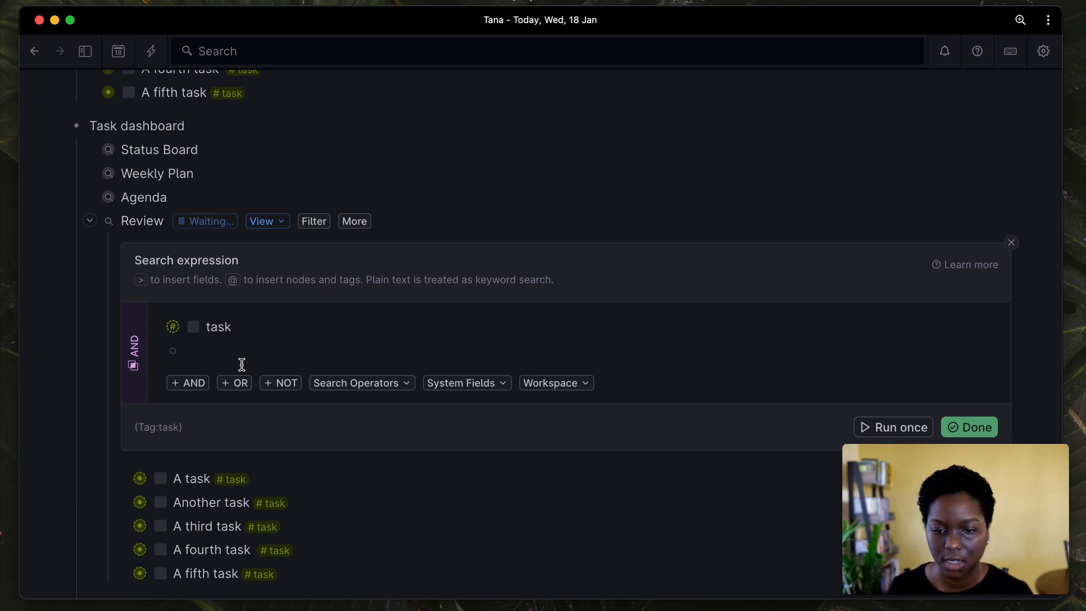
type(">")
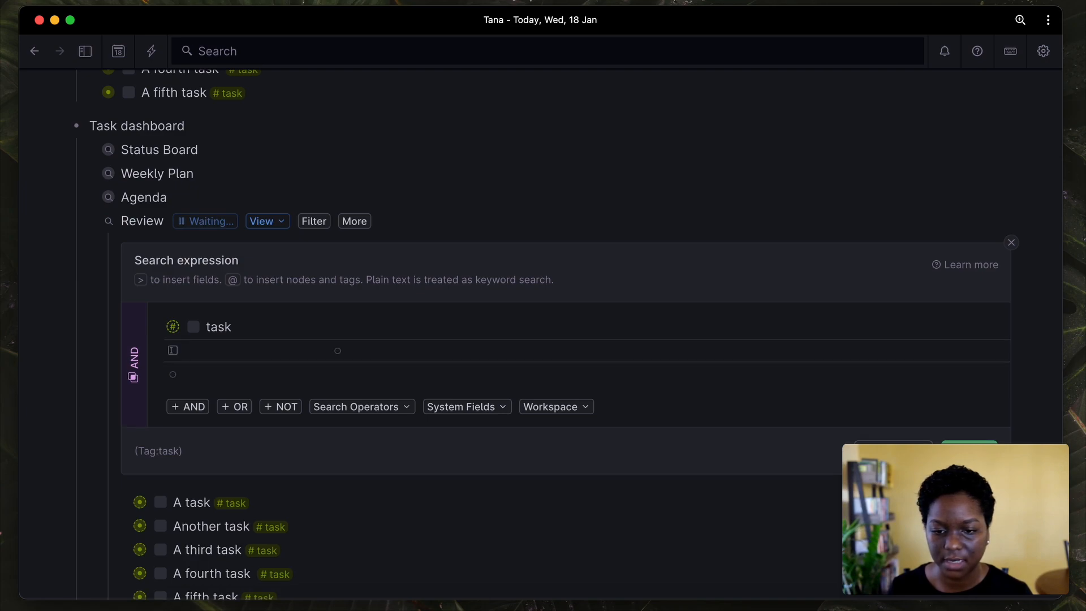
type("stat")
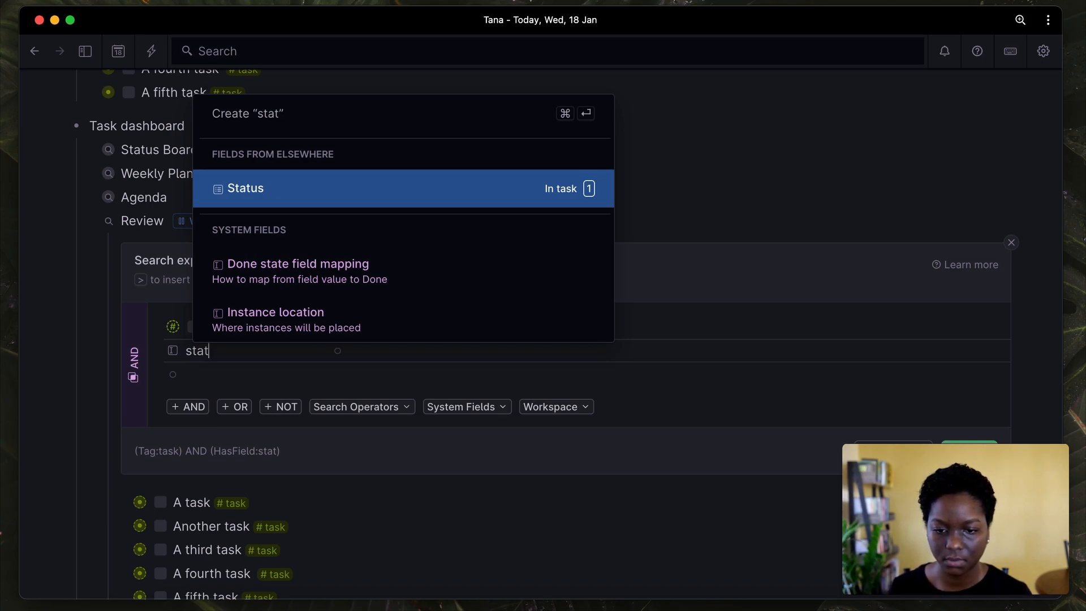
key("Return")
left_click(467, 351)
type("don")
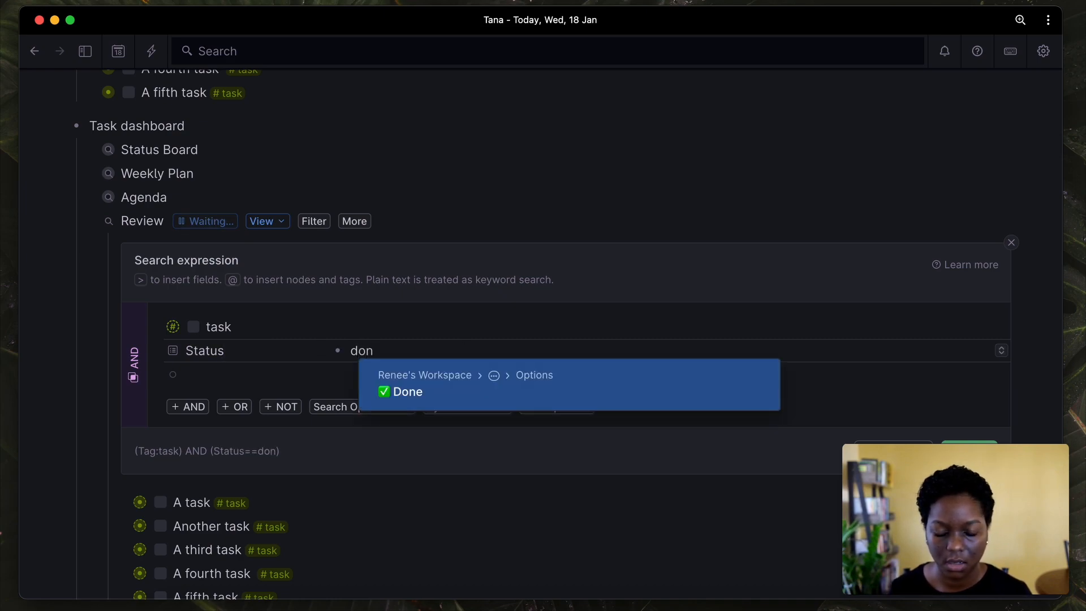
key("Return")
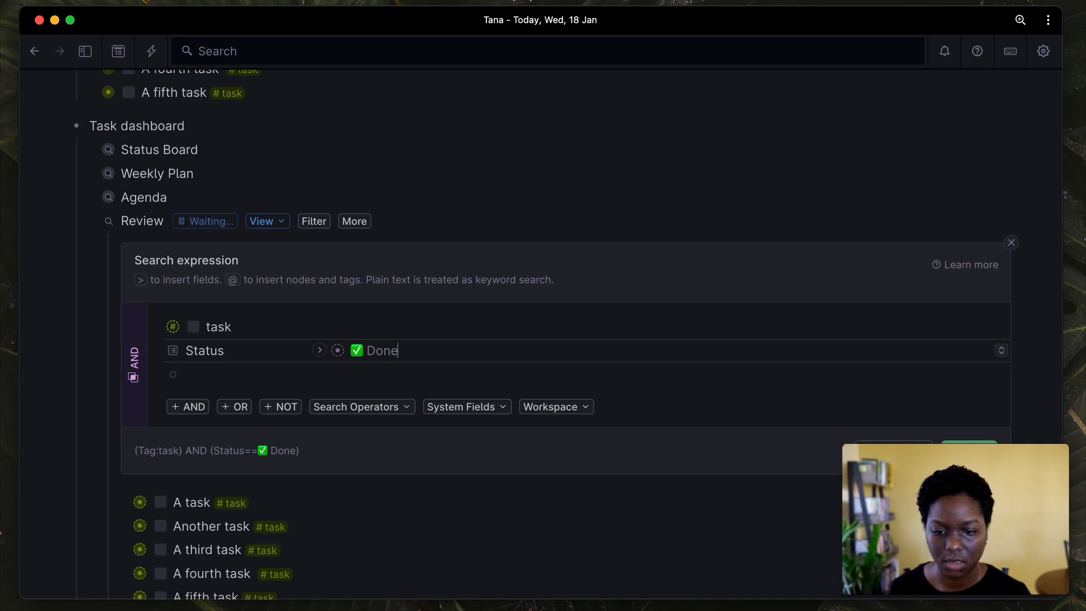
scroll(460, 351, "down", 3)
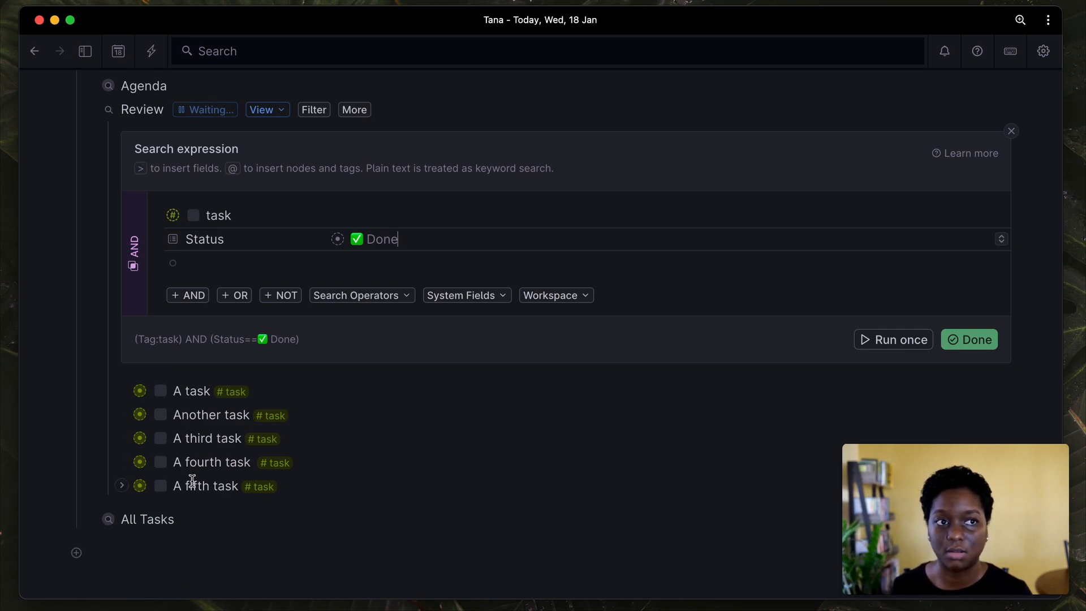
scroll(193, 481, "up", 1)
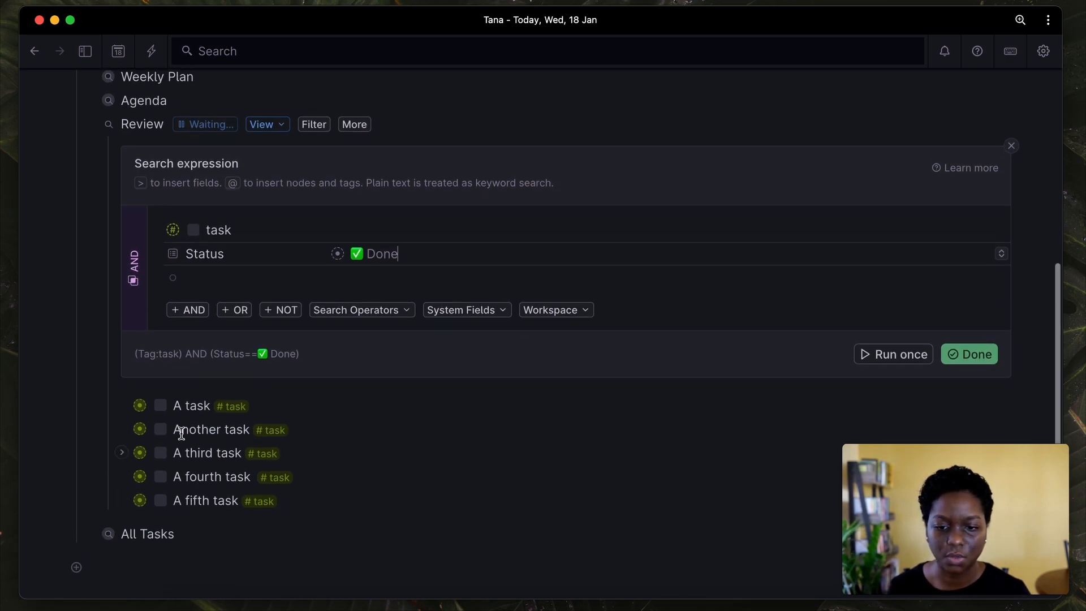
left_click(928, 356)
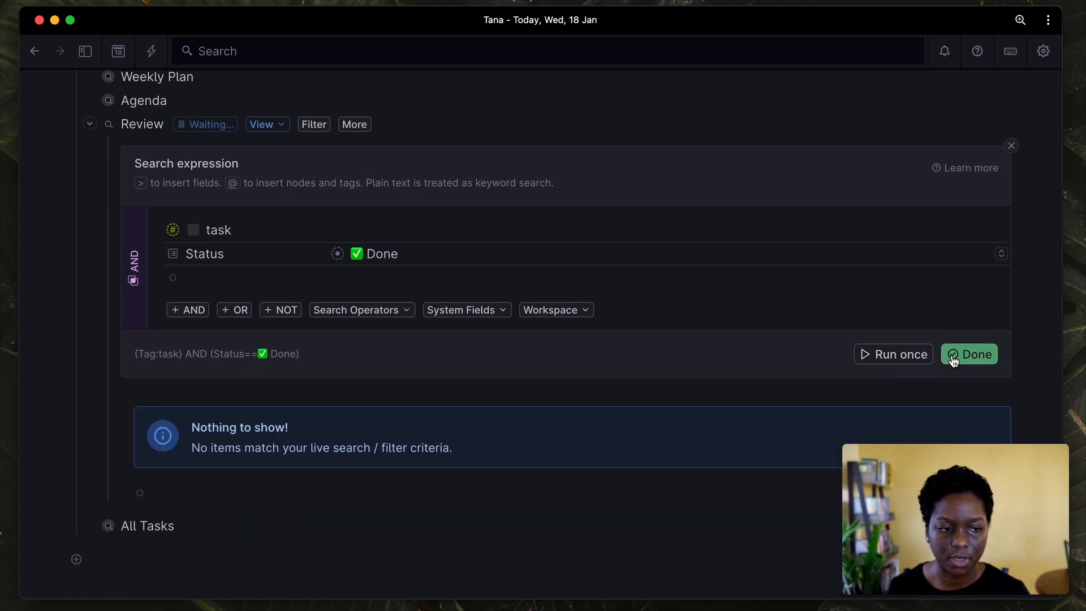
left_click(952, 355)
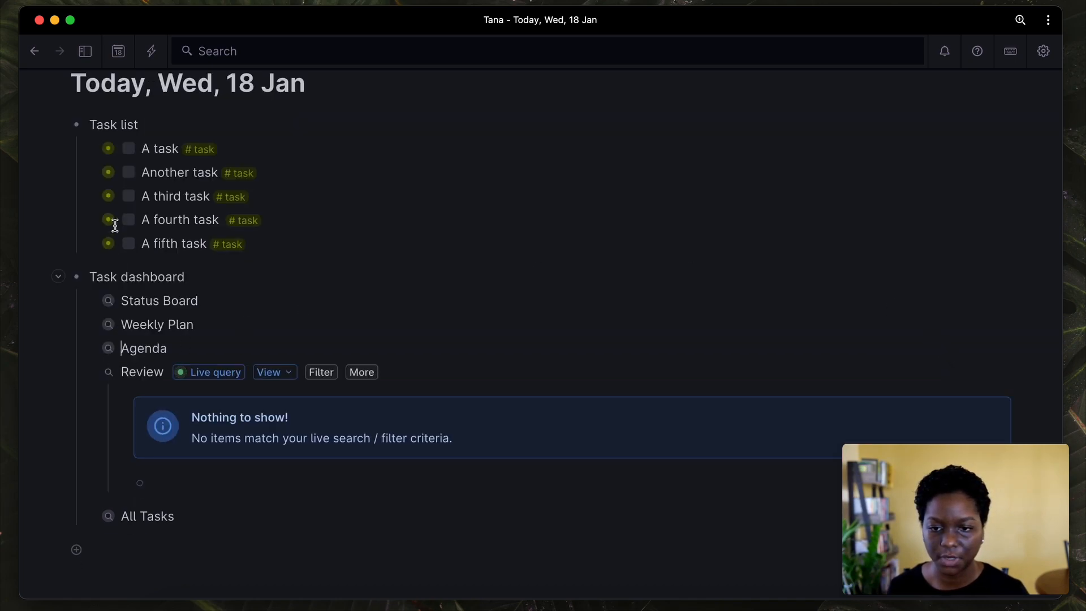
Check off "A task" in the Task list as done and collapse the Review search.
left_click(129, 150)
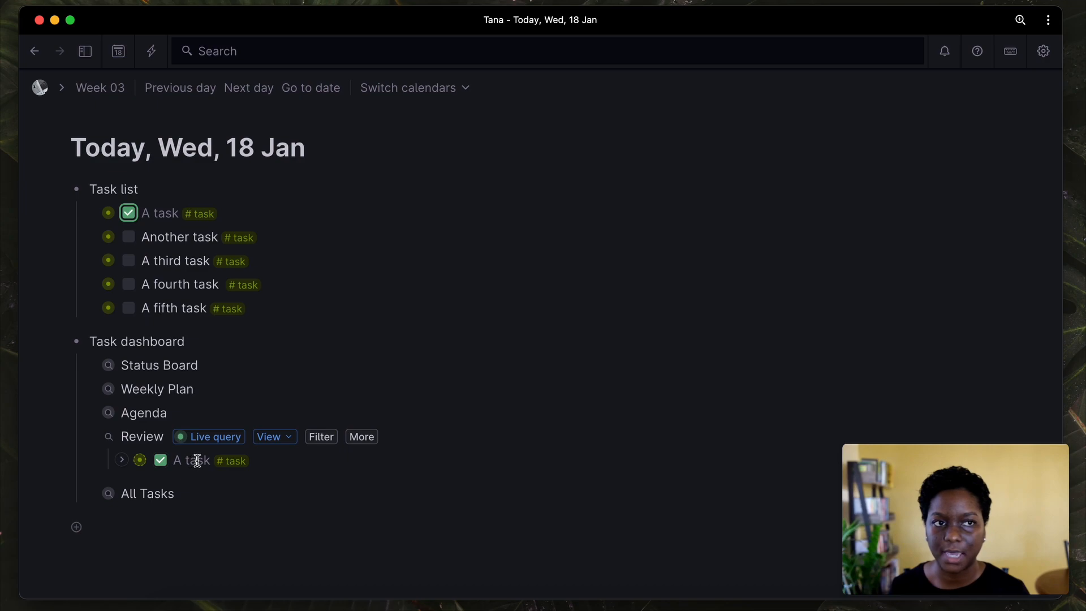
left_click(198, 438)
scroll(201, 443, "down", 5)
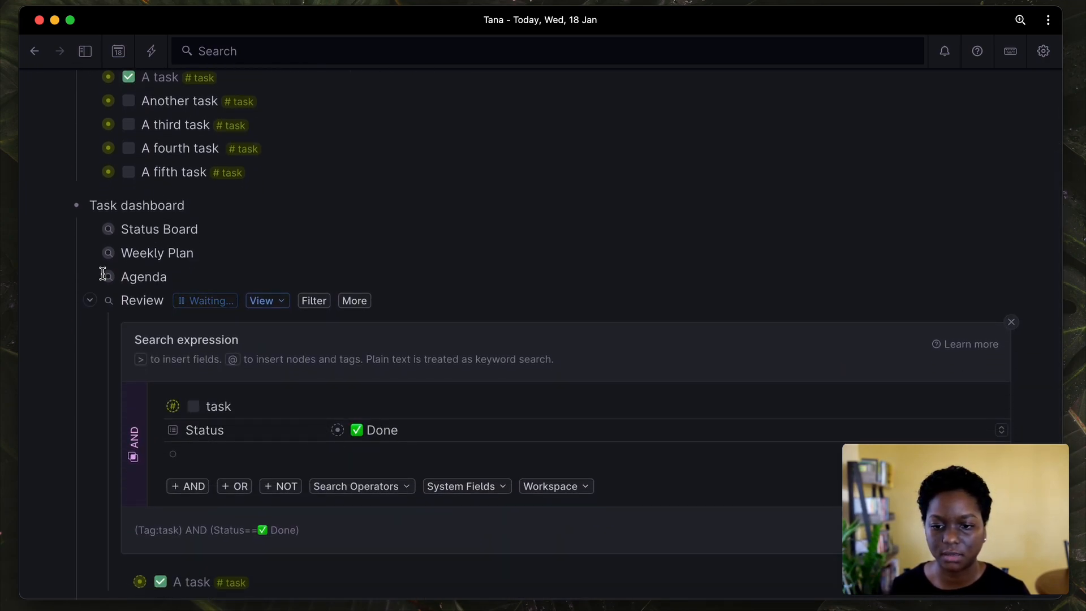
left_click(89, 300)
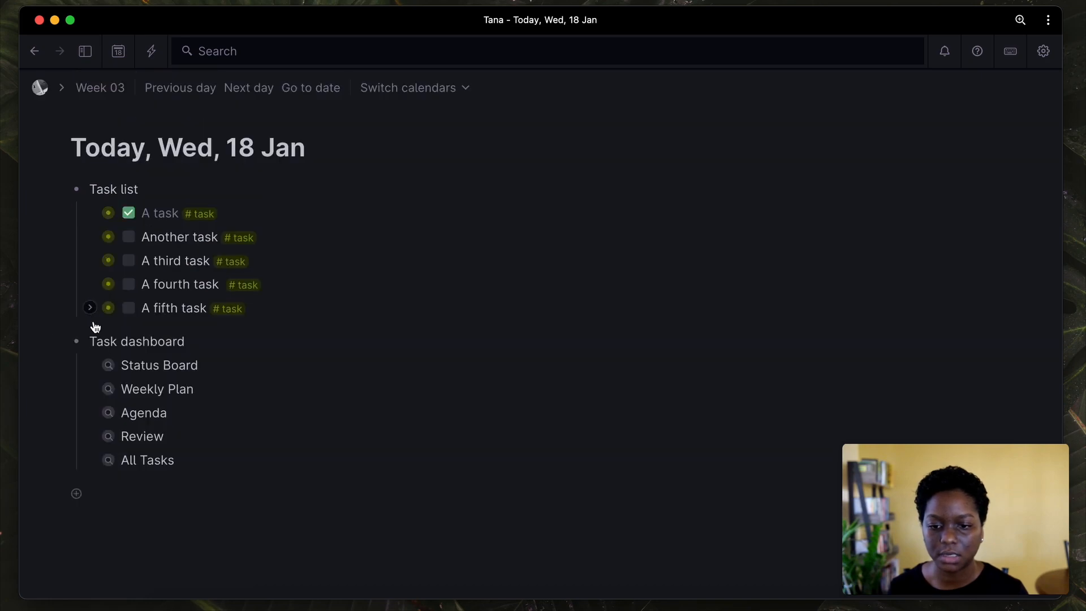
Inspect the Status Board's columns and its search expression, and collapse the board.
left_click(90, 365)
scroll(251, 395, "down", 2)
scroll(251, 395, "down", 6)
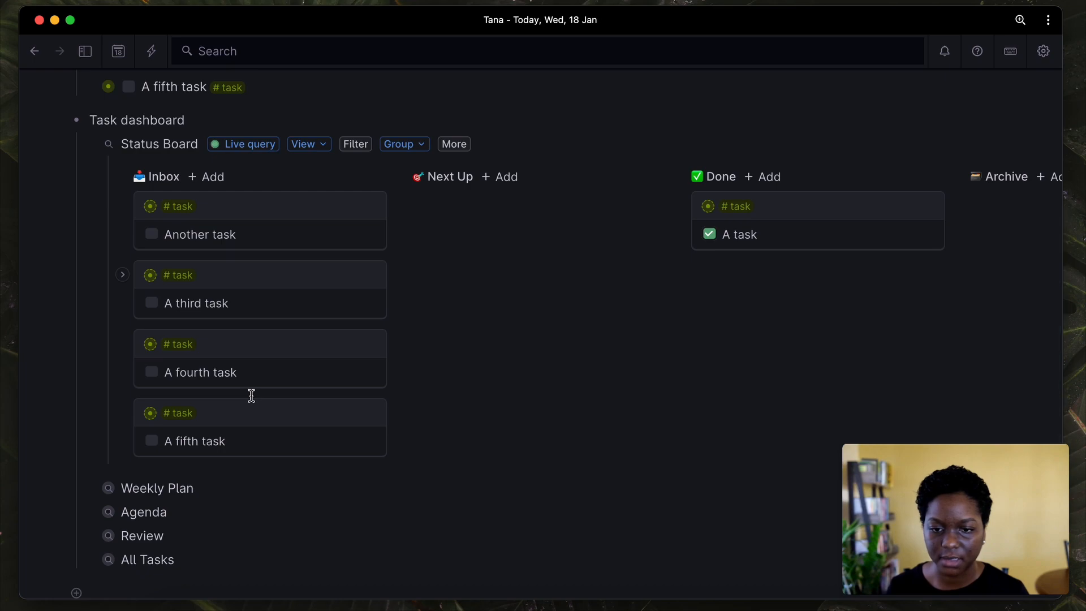
left_click(256, 145)
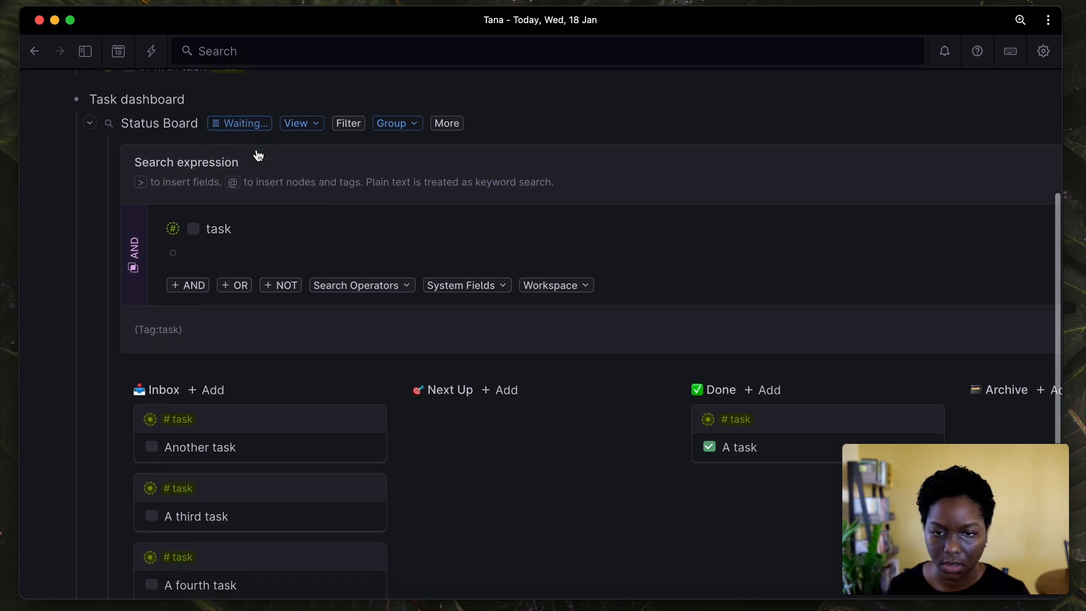
left_click(240, 123)
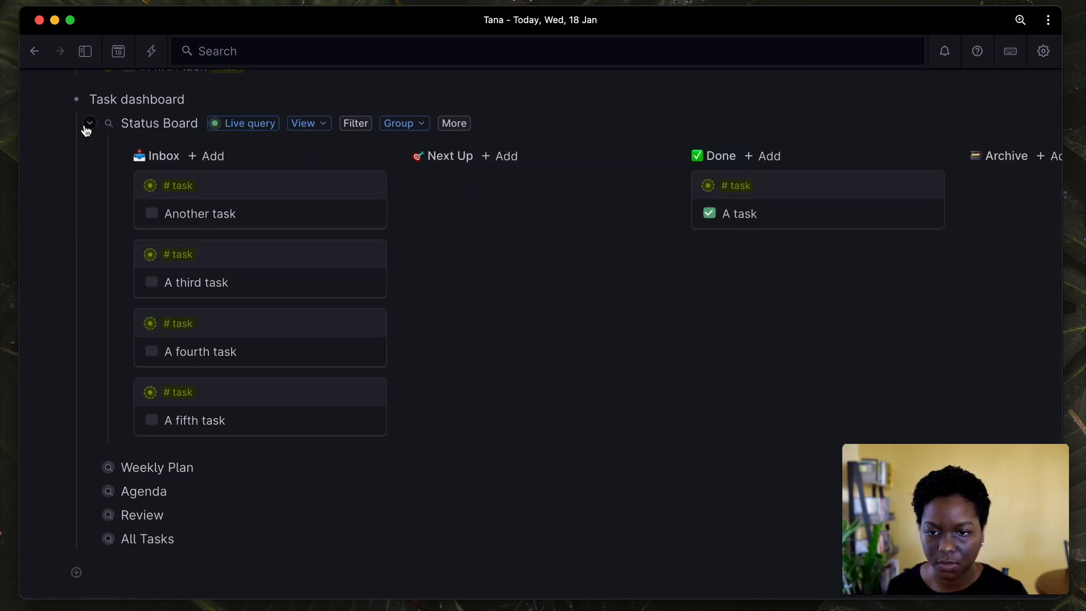
left_click(88, 124)
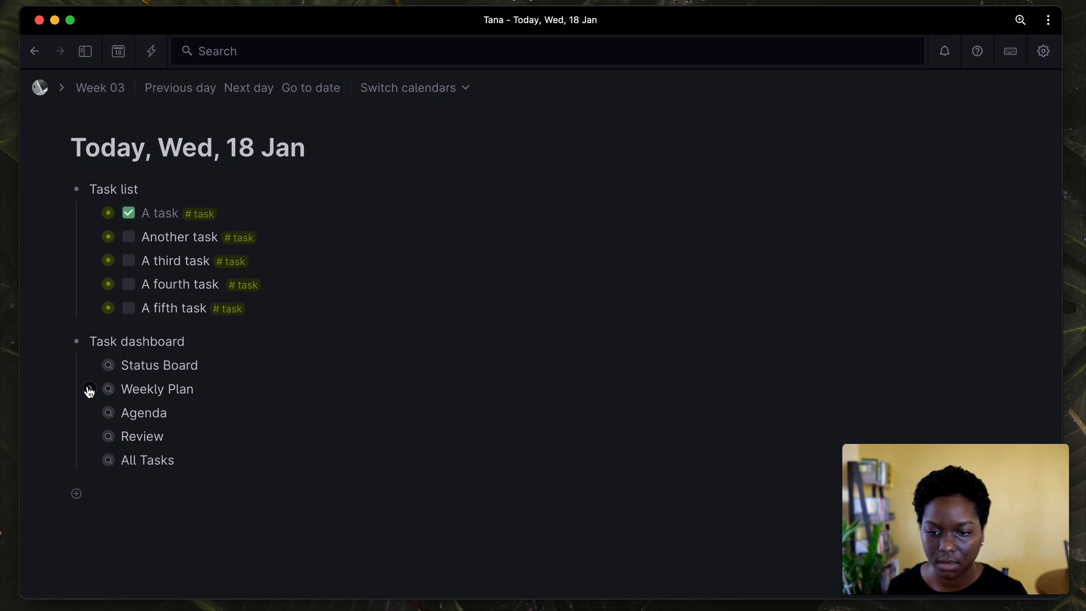
Expand the Weekly Plan and Status Board, and move "Another task" and "A third task" from Inbox to Next Up.
left_click(89, 389)
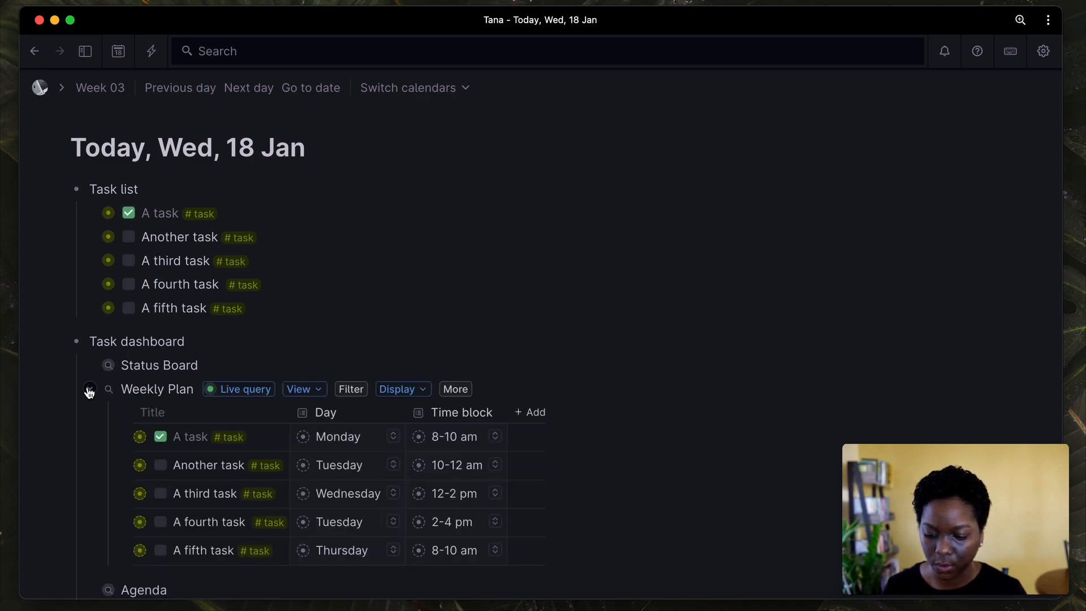
scroll(145, 381, "down", 4)
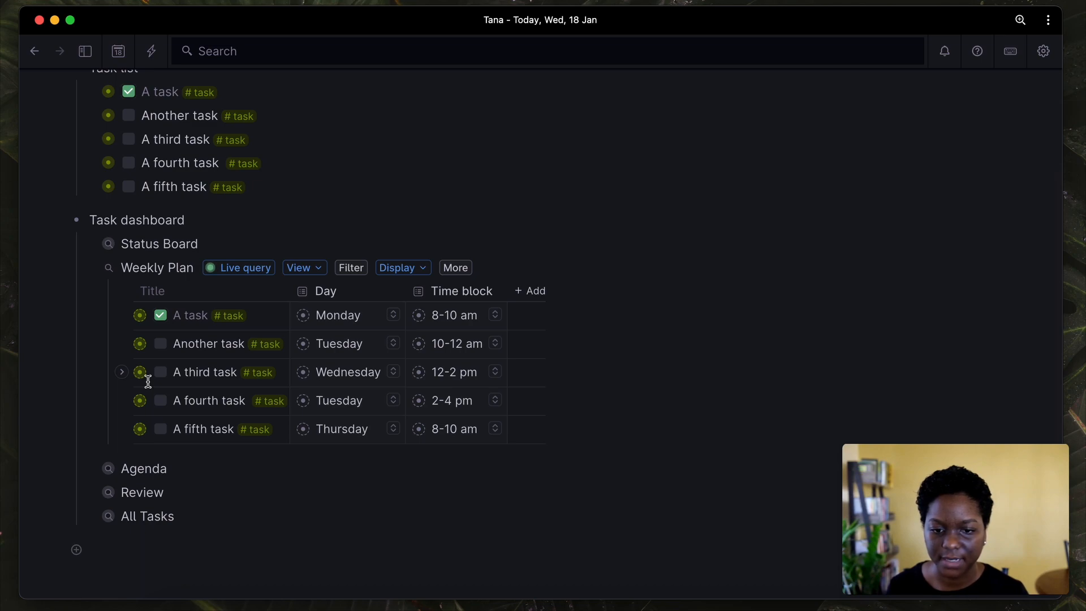
left_click(92, 252)
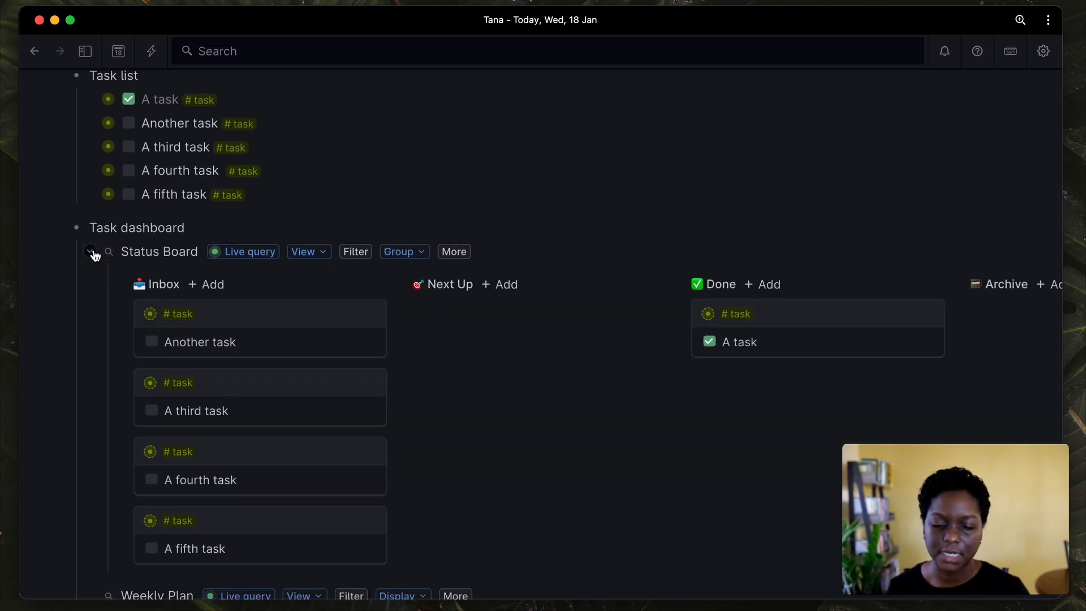
scroll(92, 252, "down", 4)
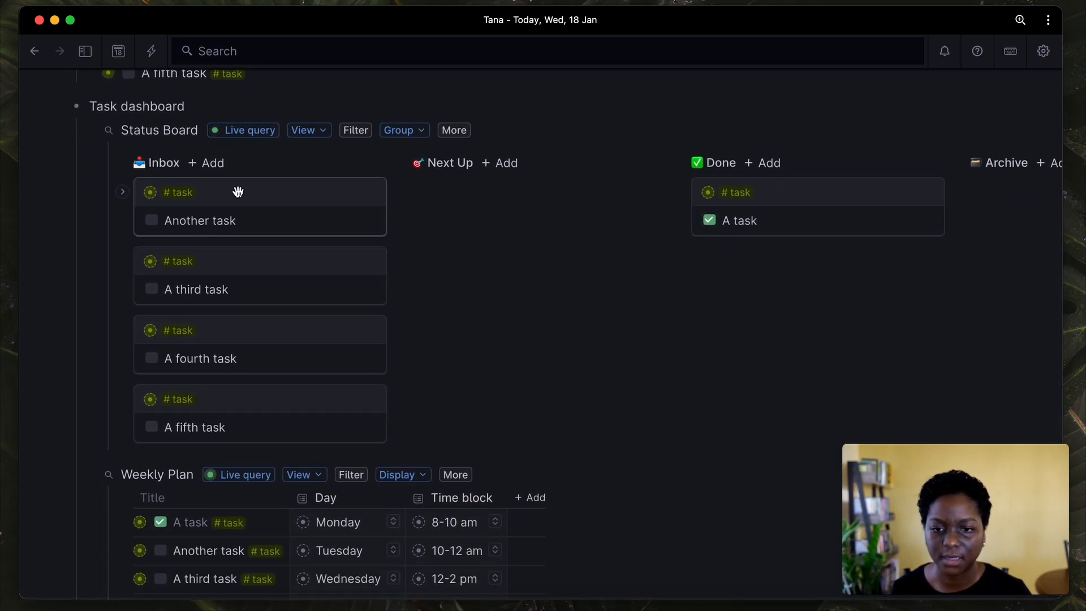
left_click_drag(237, 193, 502, 193)
left_click_drag(311, 187, 569, 258)
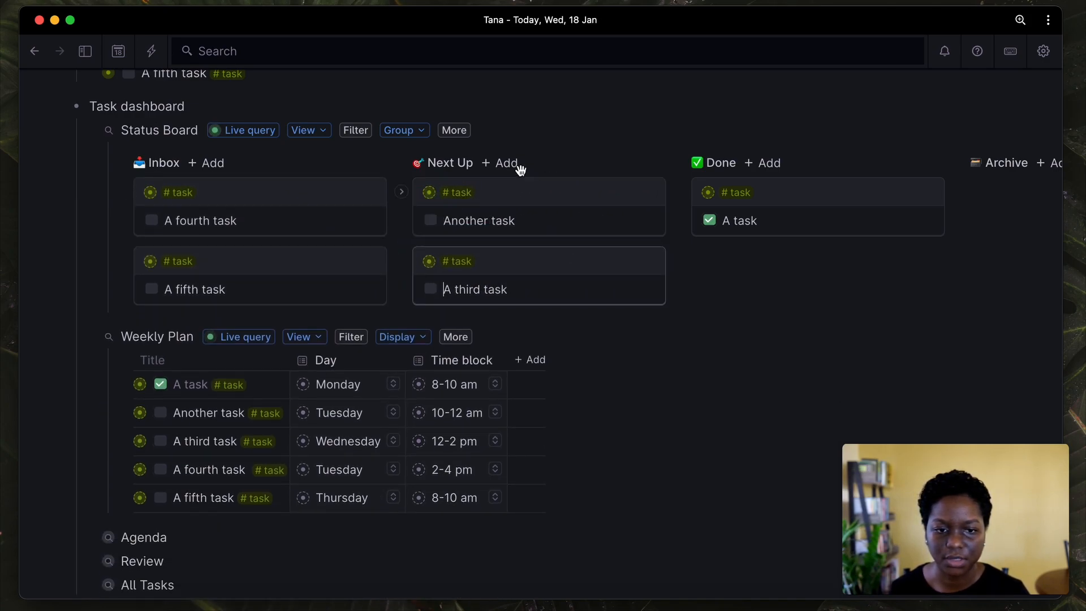
Restrict the Weekly Plan search to tasks whose Status is Next Up and run it once.
scroll(471, 204, "down", 2)
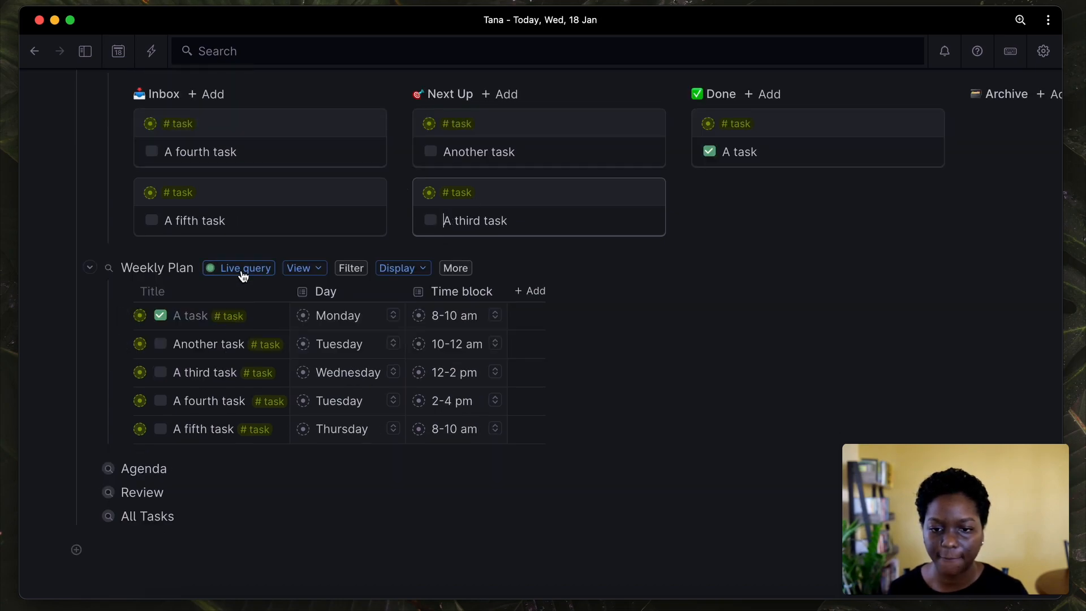
scroll(244, 275, "up", 1)
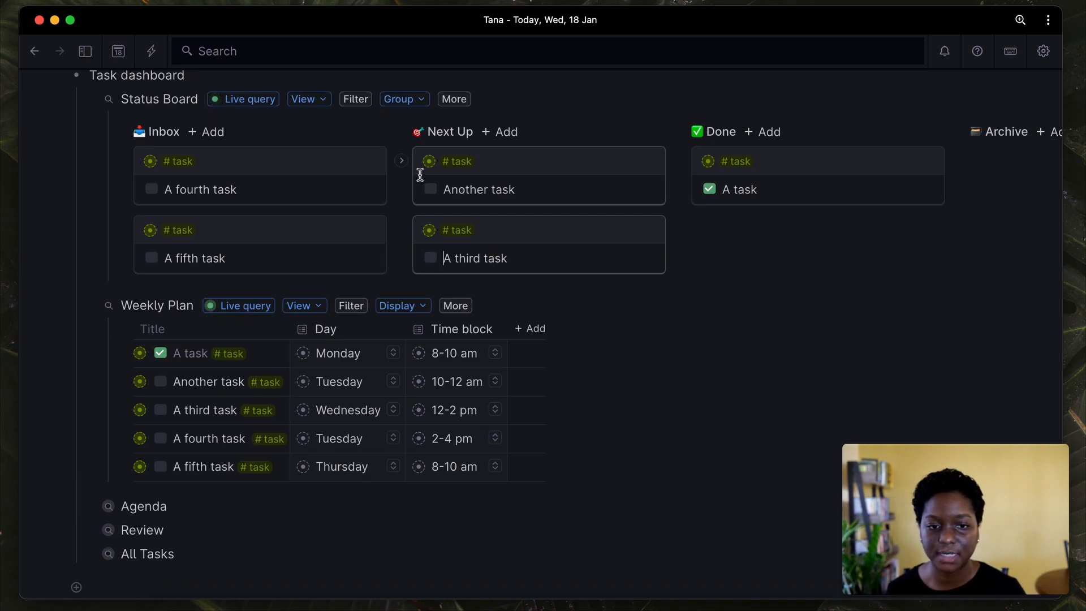
left_click(235, 310)
scroll(229, 305, "down", 4)
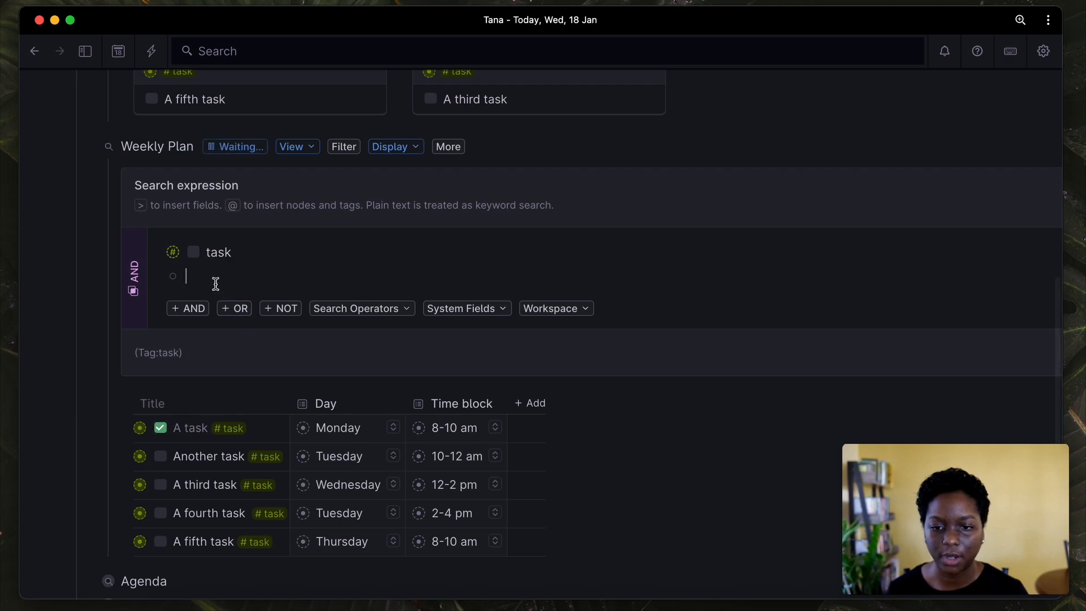
type(">")
type("stat")
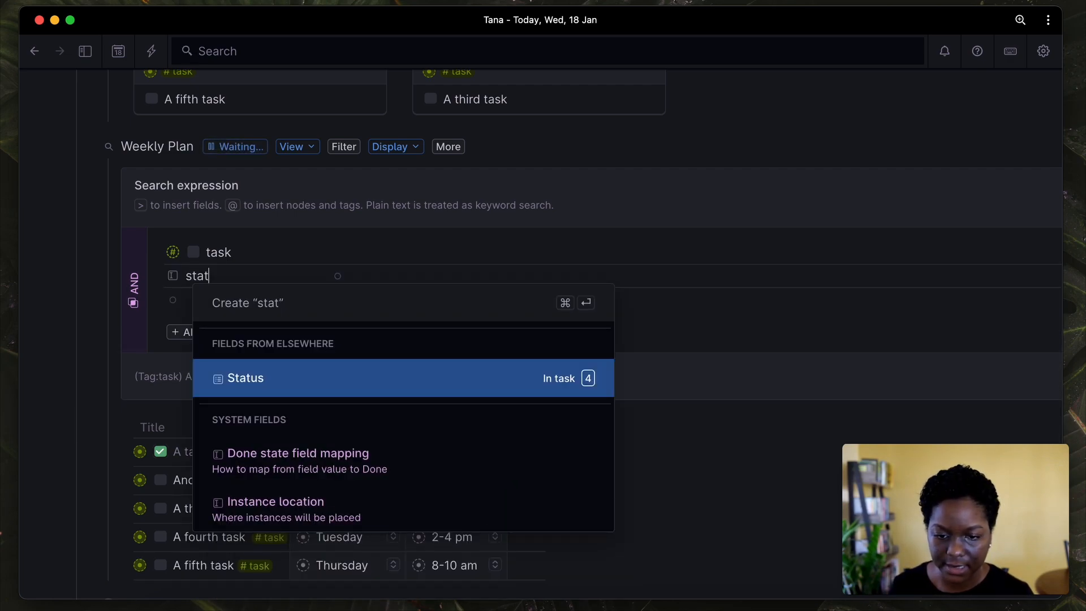
key("Return")
type("next")
key("Return")
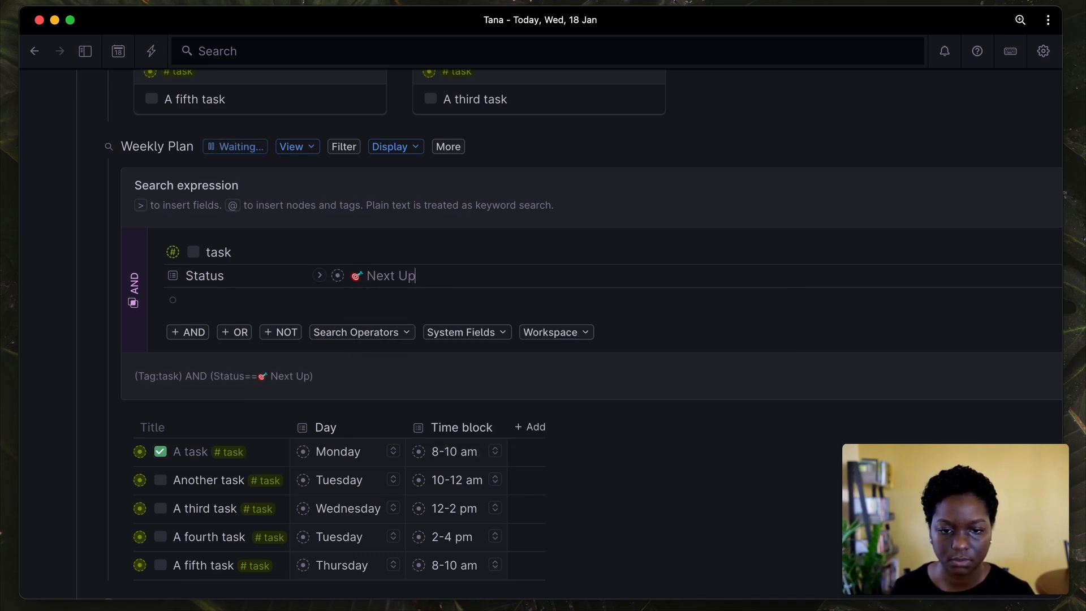
scroll(540, 334, "right", 3)
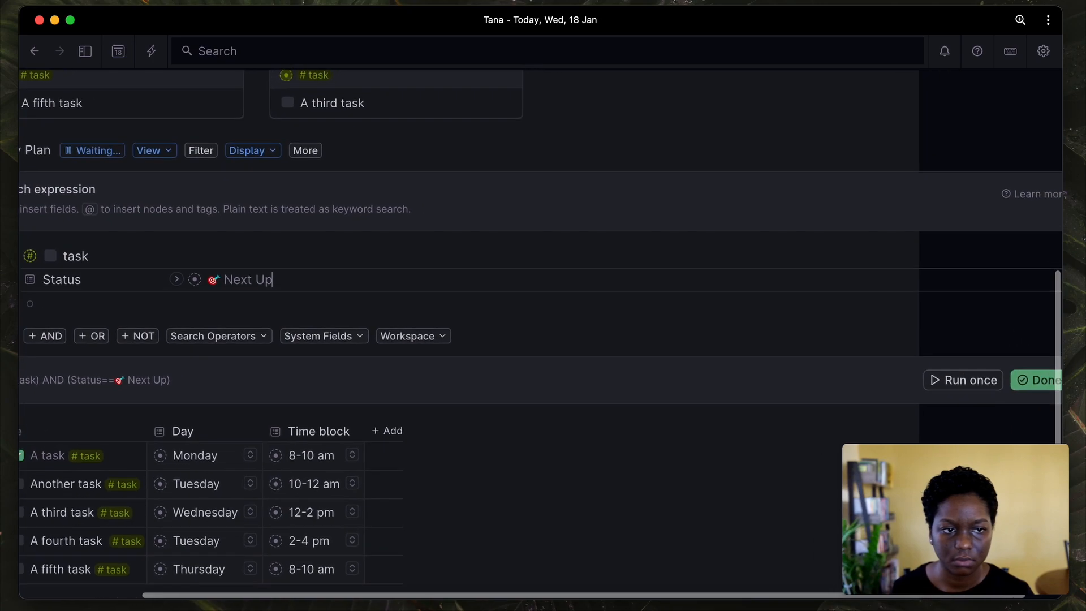
left_click(943, 374)
scroll(940, 379, "left", 3)
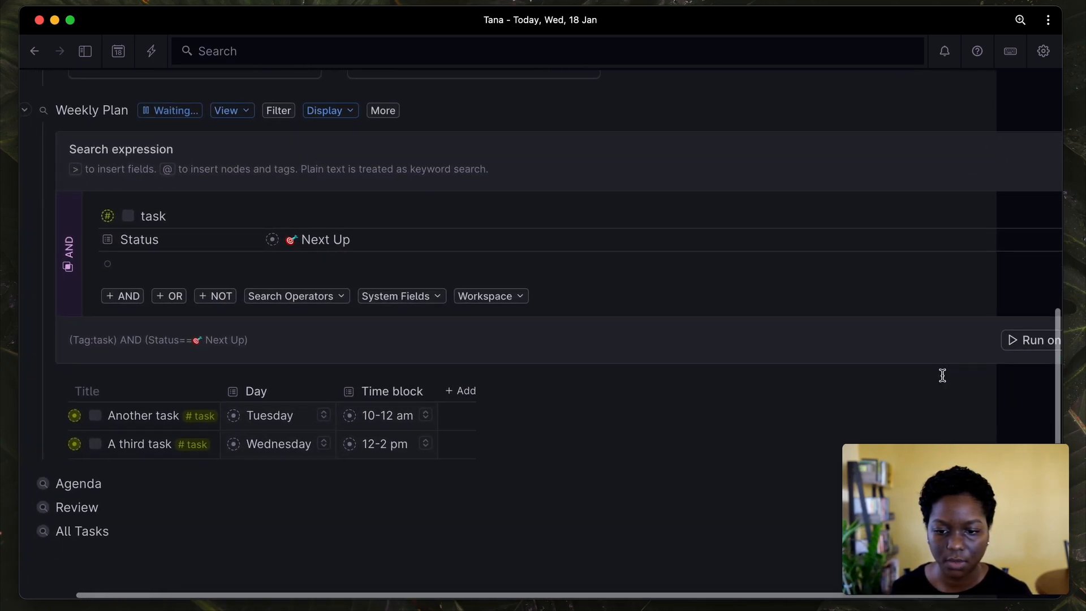
scroll(497, 283, "up", 3)
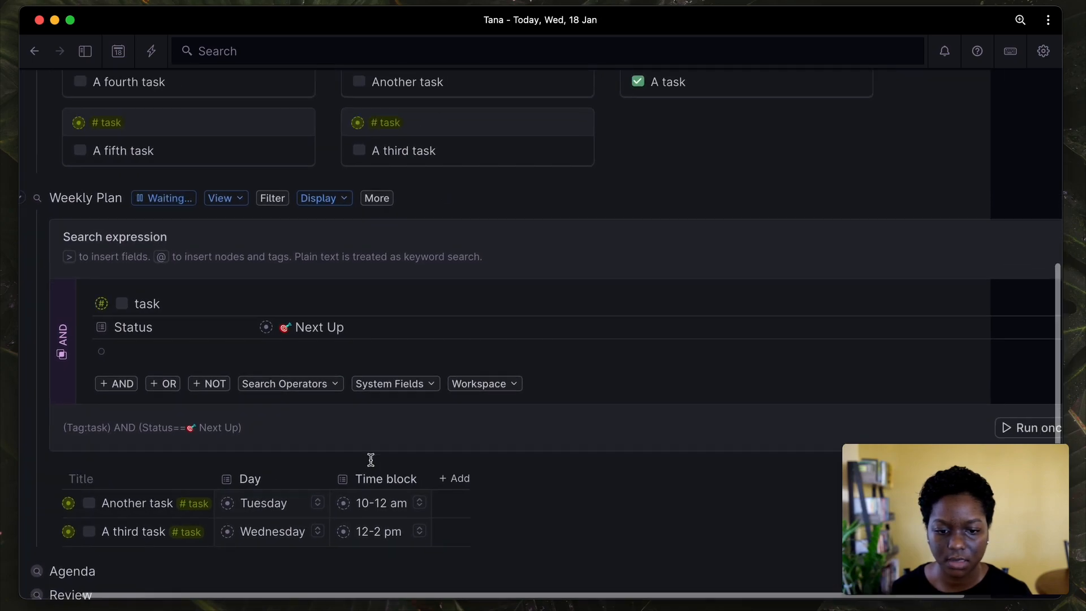
Close the Weekly Plan's search expression and return the search to a live query.
scroll(622, 441, "right", 3)
left_click(1009, 421)
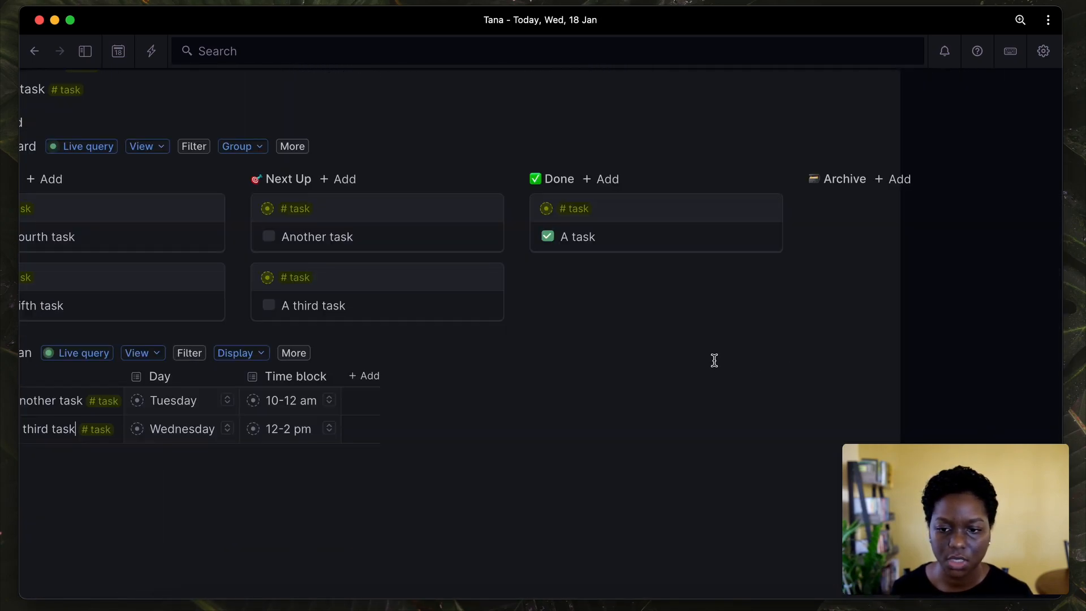
scroll(598, 352, "left", 1)
scroll(598, 352, "left", 5)
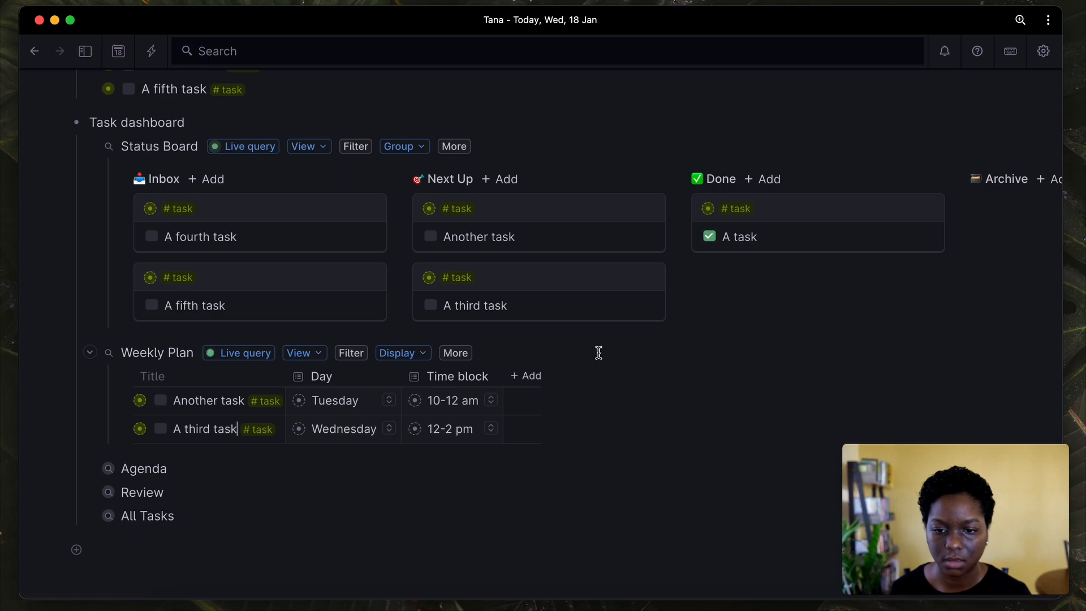
Expand the Agenda and add the Status field from the task supertag to its search expression.
left_click(90, 470)
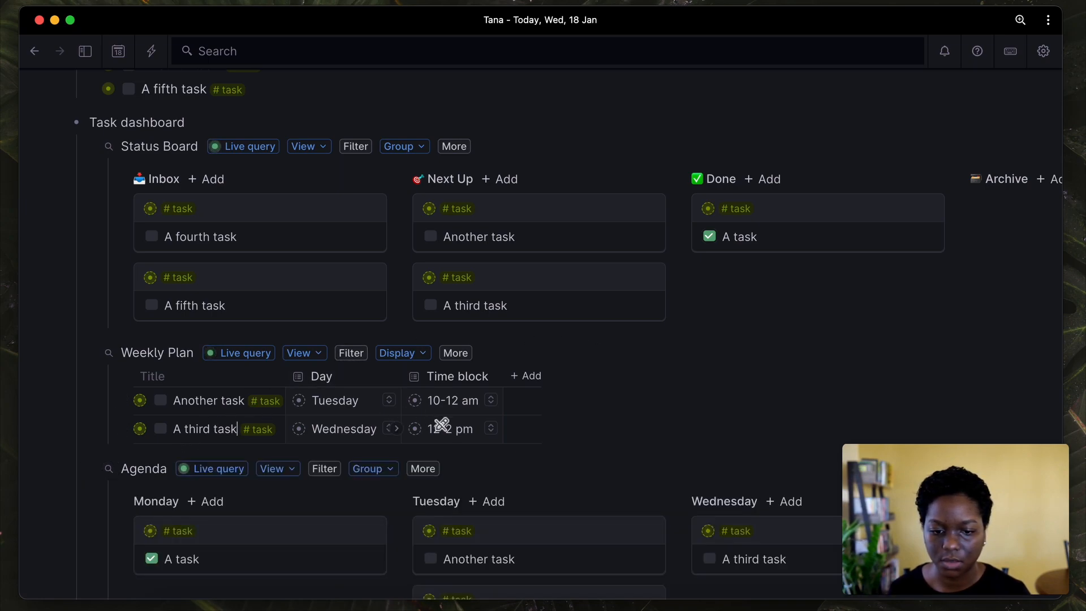
scroll(441, 424, "down", 2)
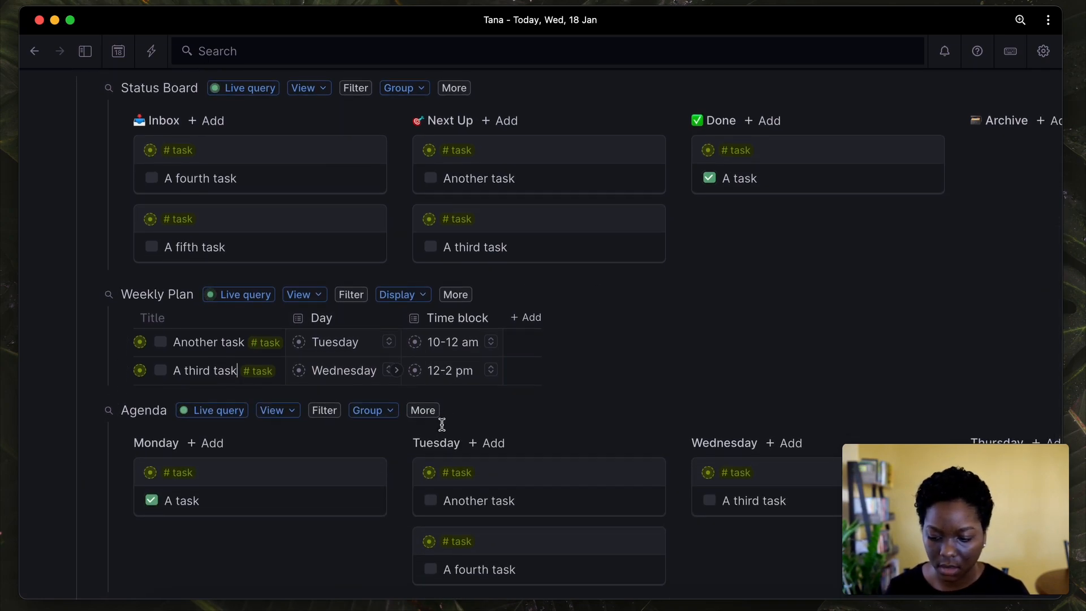
scroll(443, 423, "down", 4)
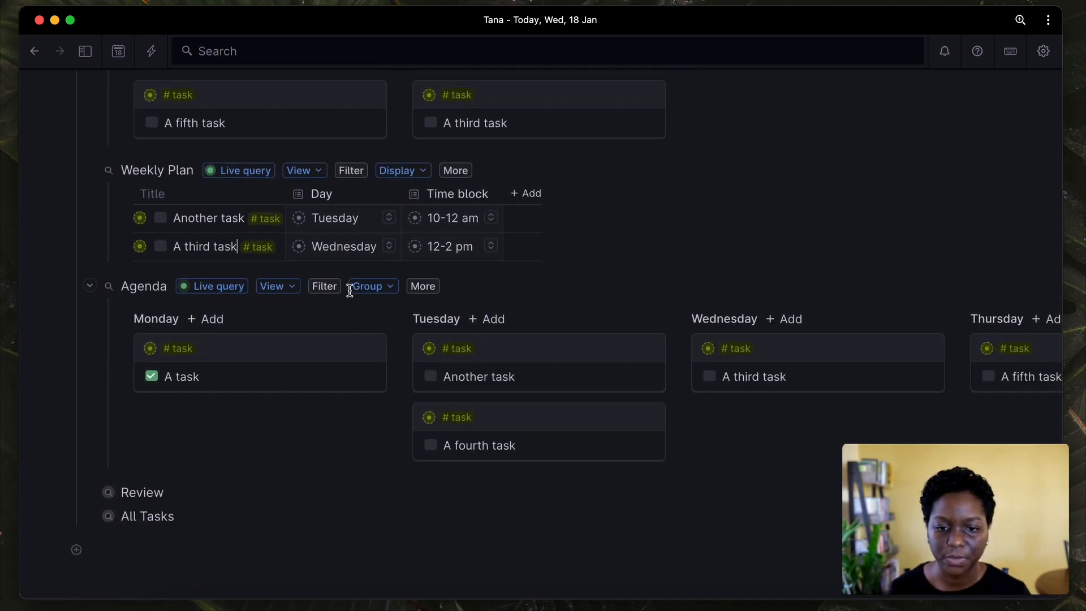
left_click(235, 288)
left_click(211, 421)
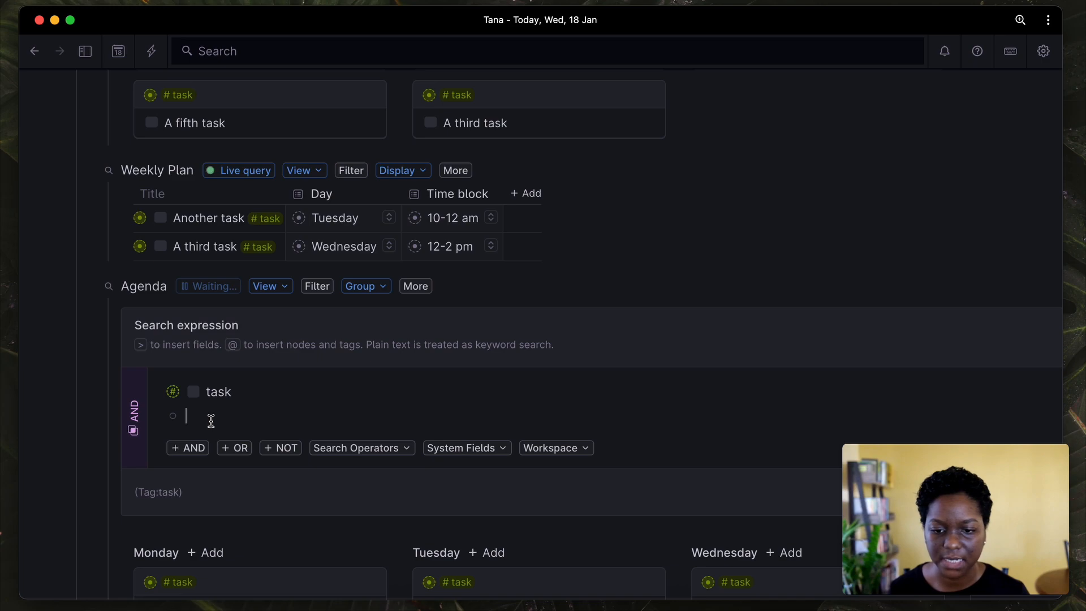
type(">stat")
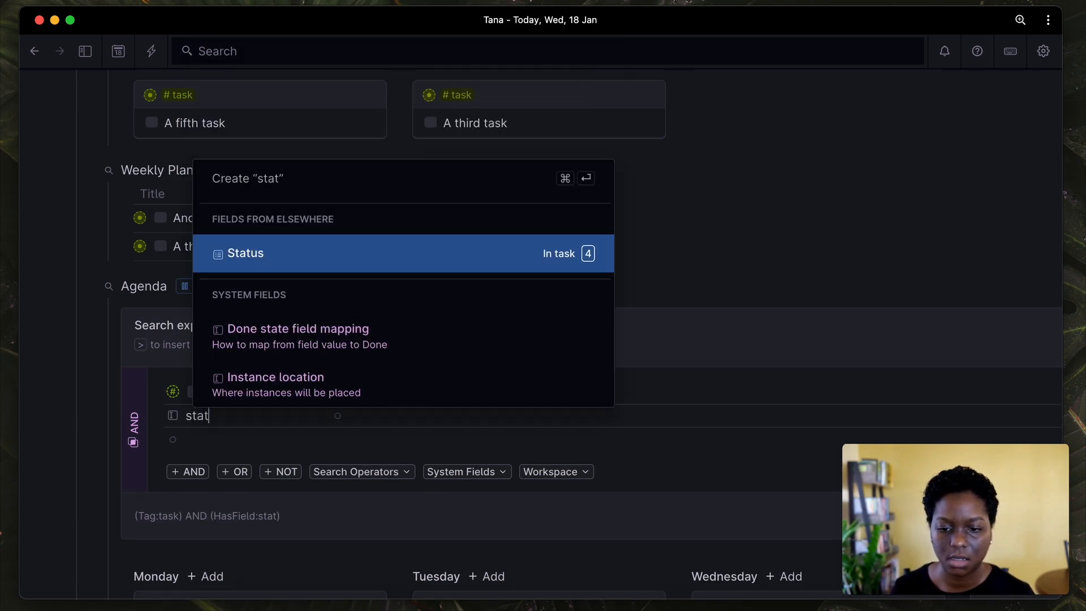
key("Return")
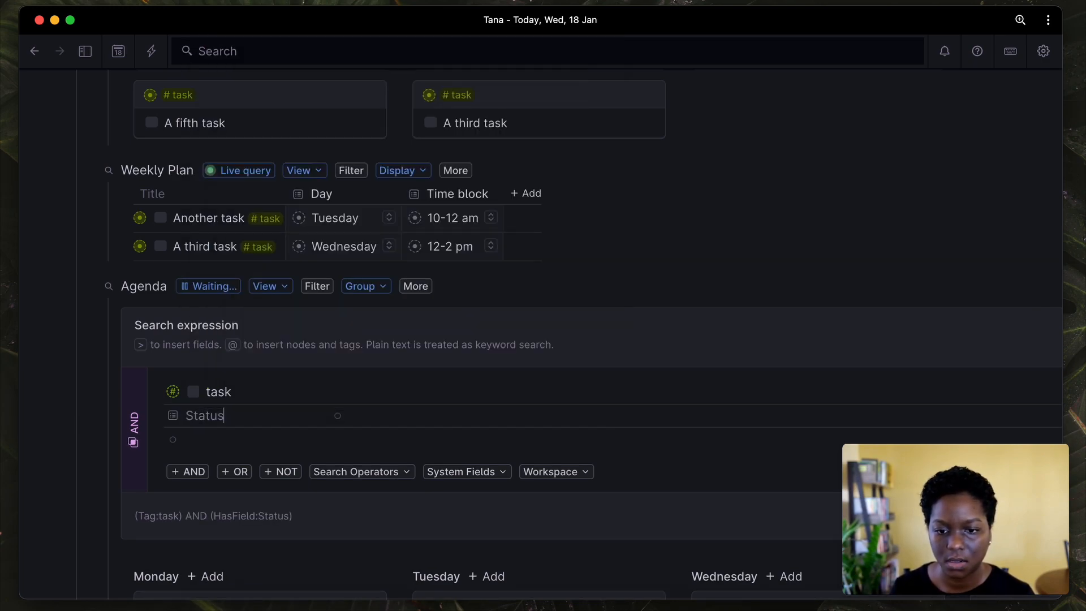
Set the Agenda search's Status condition to the two values Next Up and Done.
left_click(388, 419)
type("next")
key("Return")
key("Return")
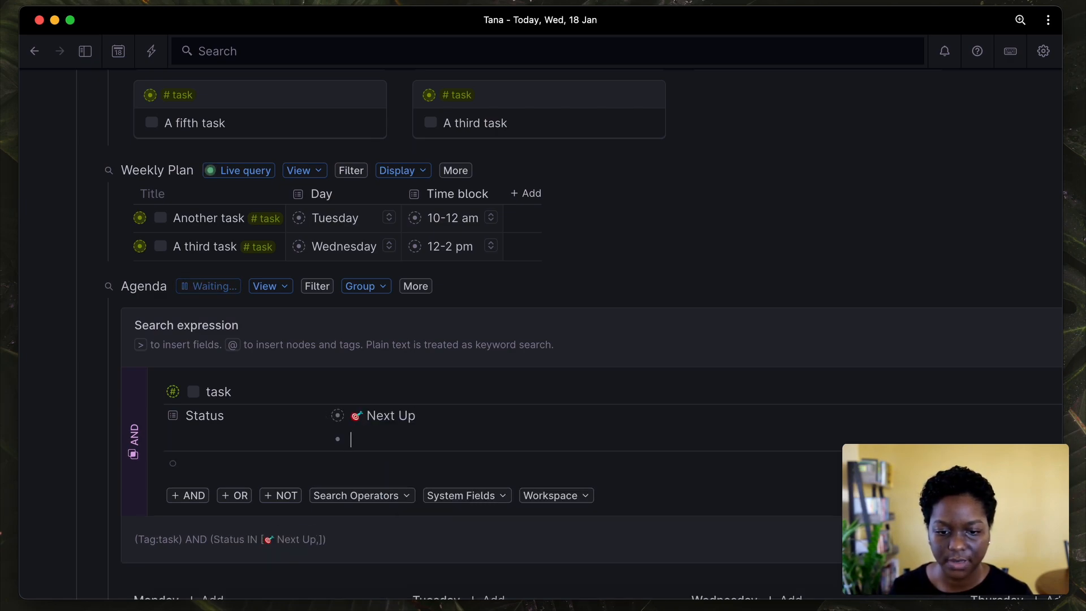
type("done")
key("Return")
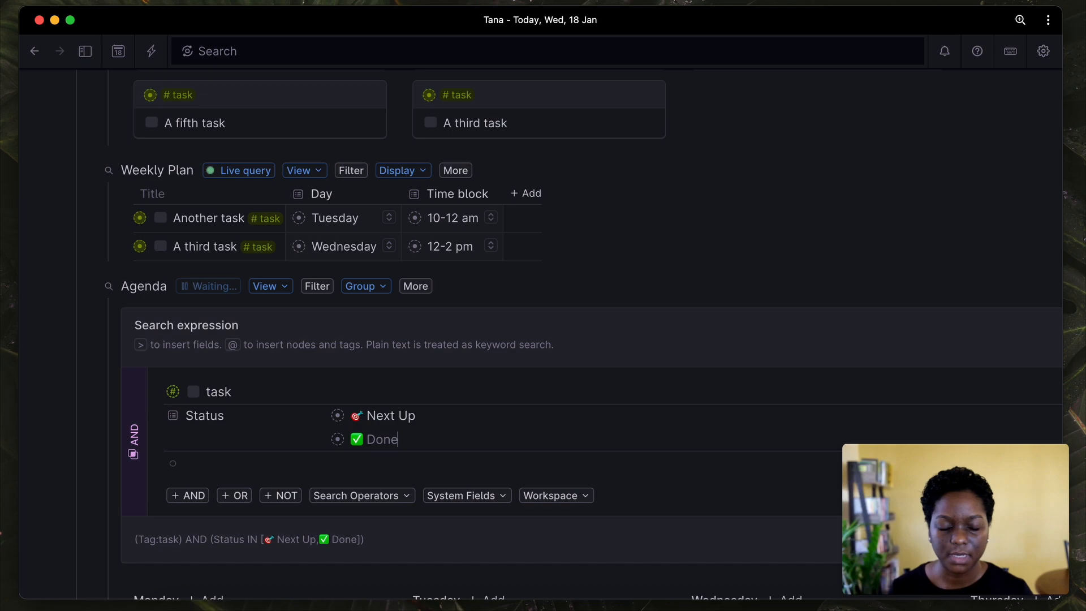
scroll(582, 339, "down", 4)
scroll(584, 498, "down", 5)
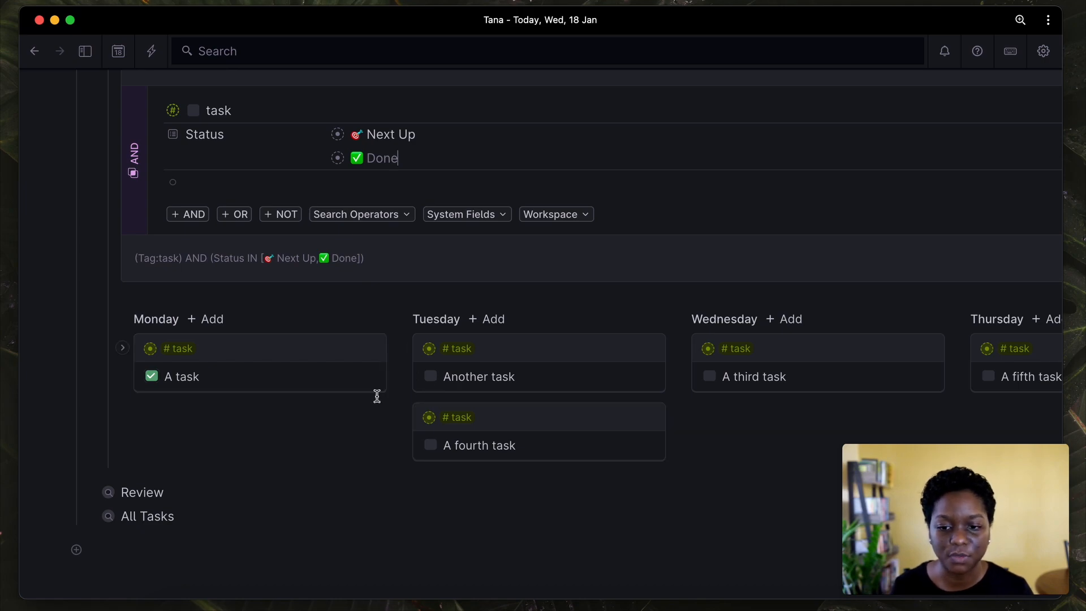
scroll(377, 396, "up", 1)
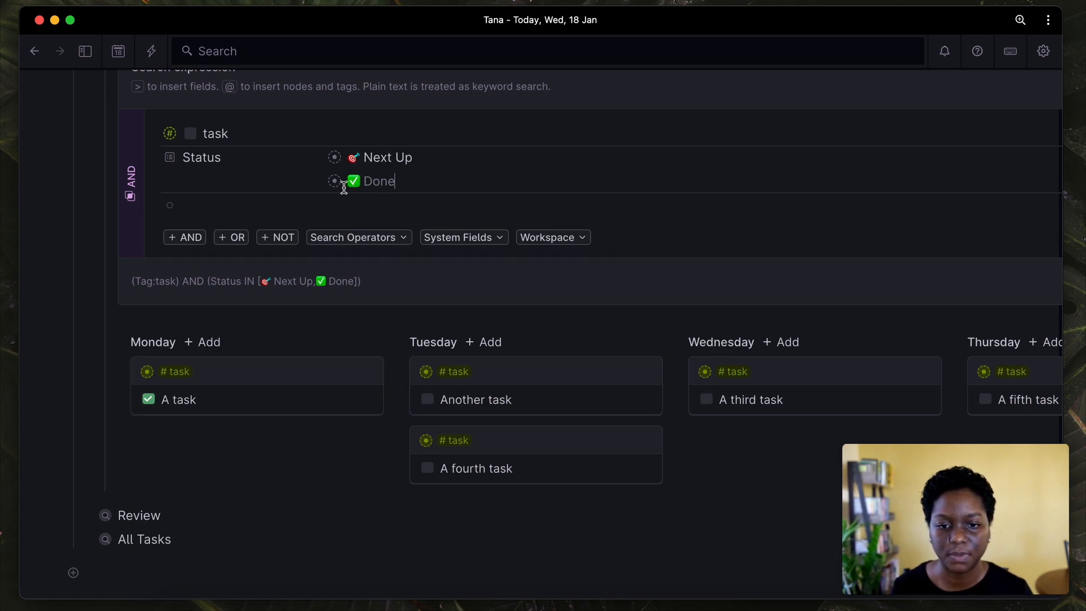
left_click(357, 173)
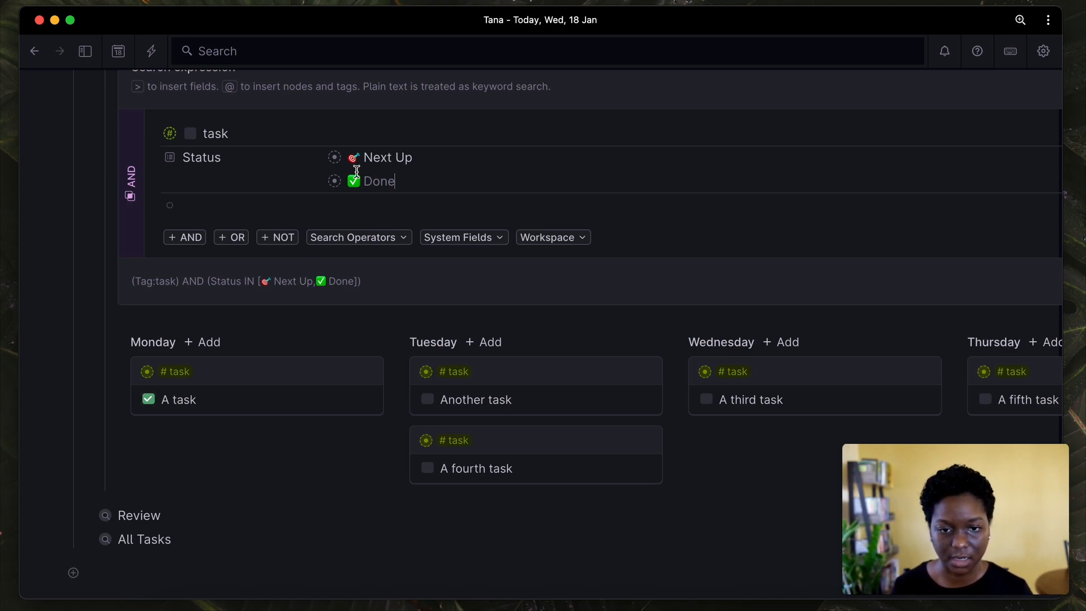
scroll(356, 170, "up", 1)
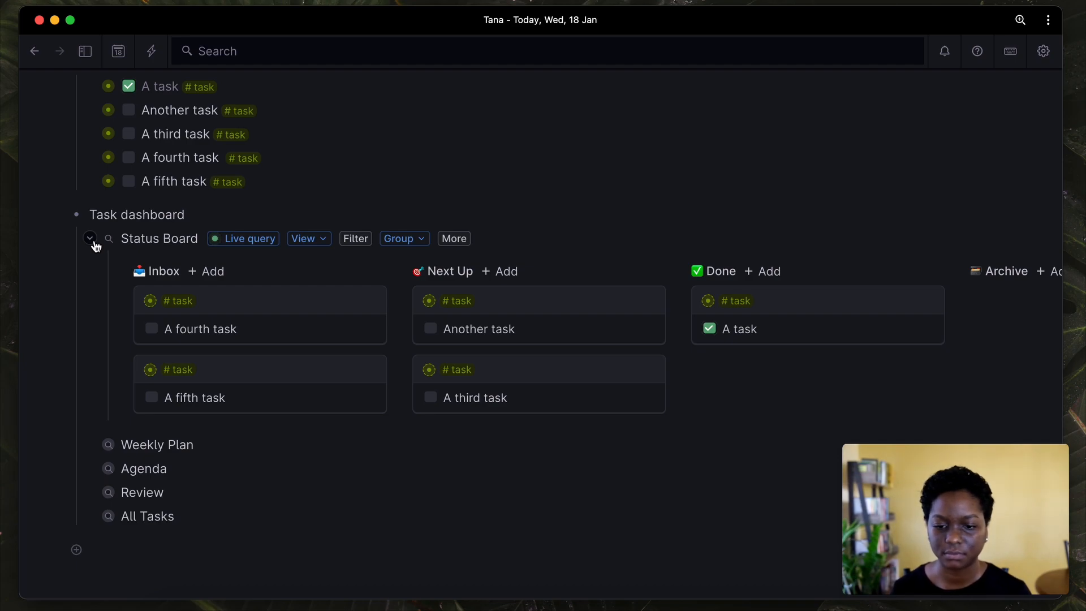
Collapse the Status Board and the Task list, and show the sidebar.
left_click(94, 241)
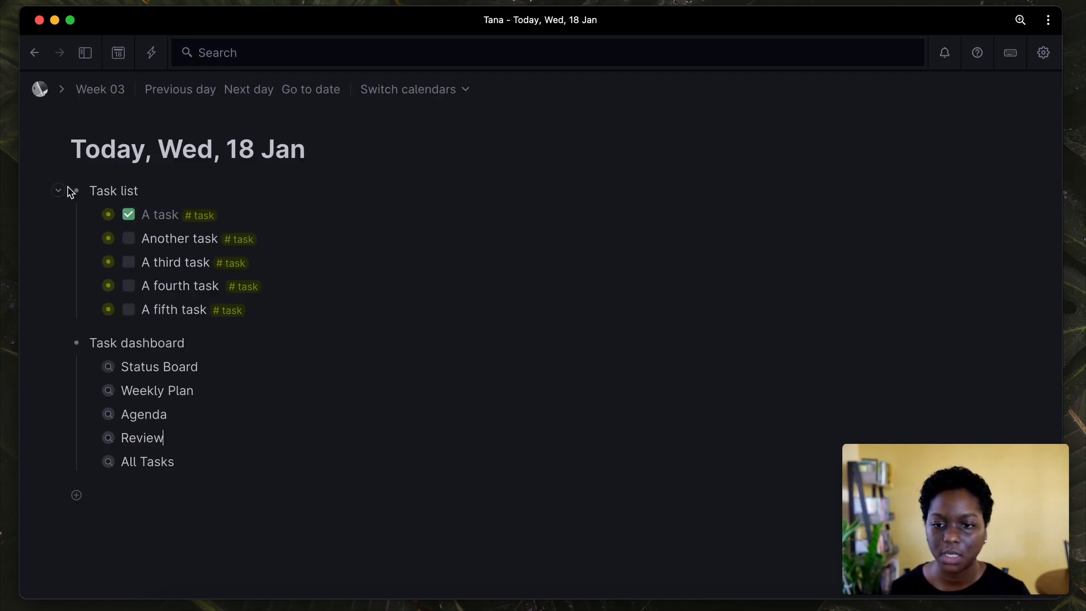
left_click(60, 191)
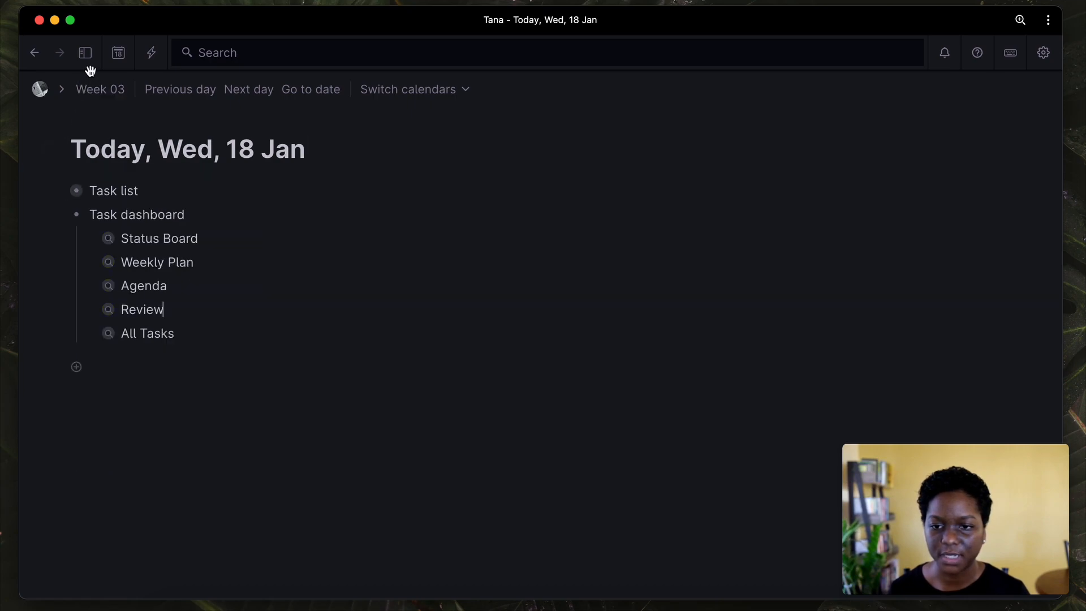
left_click(85, 53)
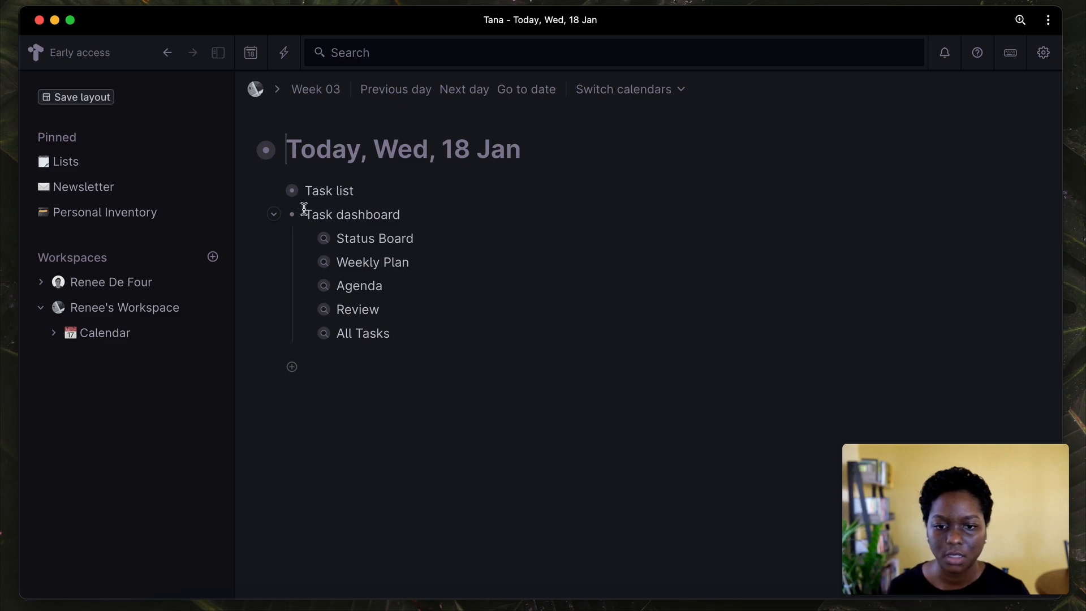
Rename the Task dashboard node to "Tasks" and put the inbox_tray emoji in front of the name.
double_click(357, 214)
key("BackSpace")
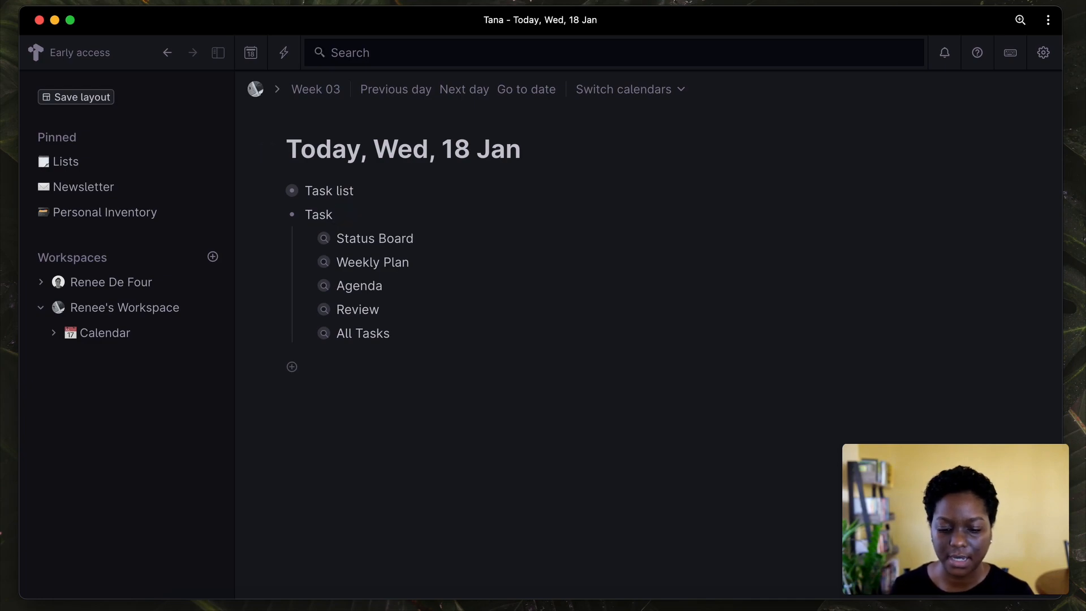
left_click(302, 213)
type(":inbo")
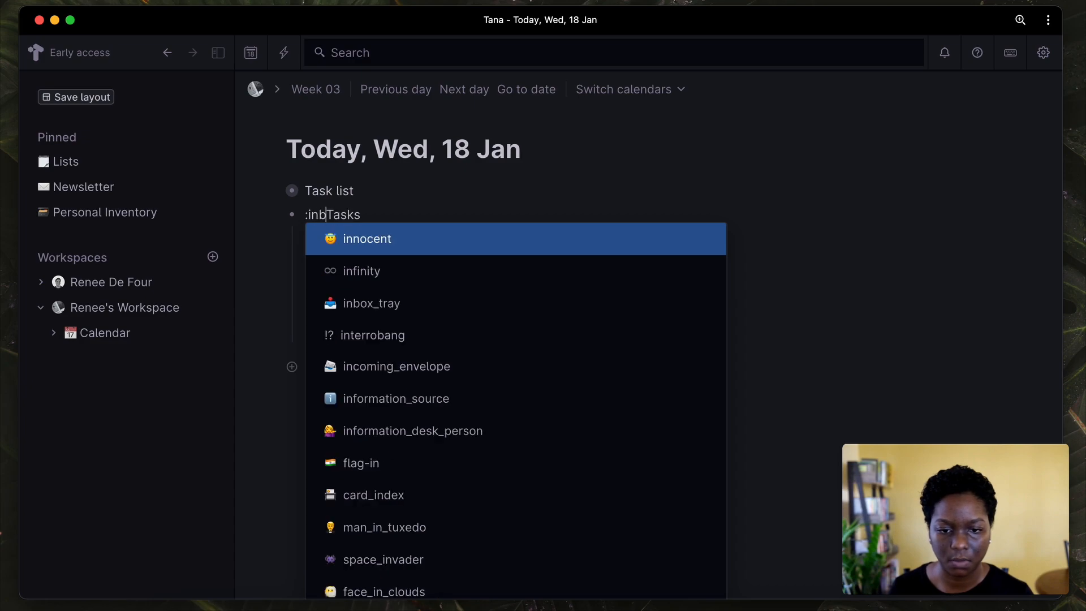
key("Return")
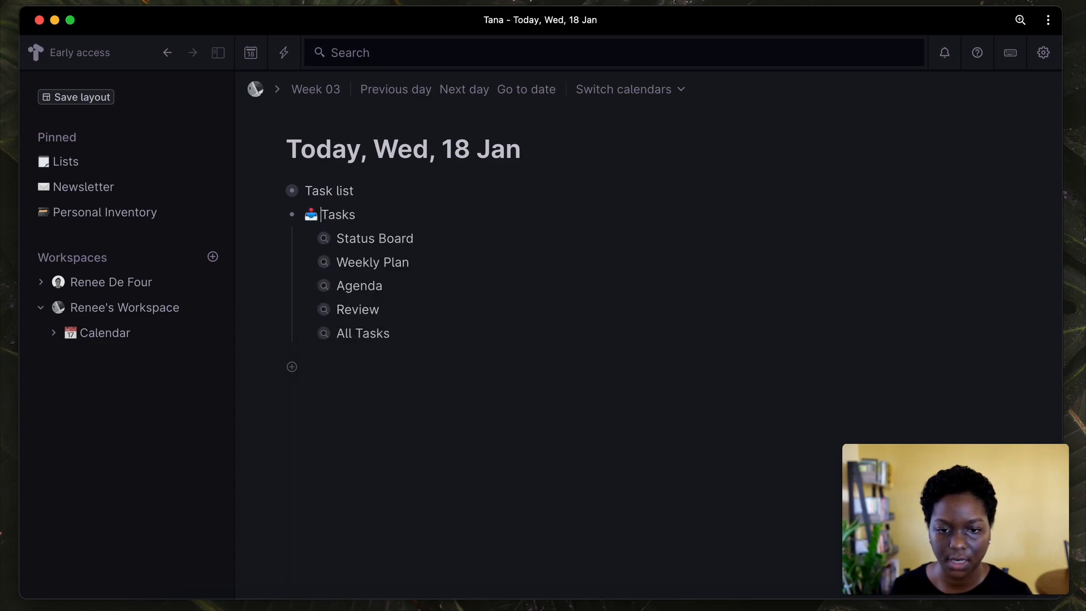
Open the Tasks node on its own page and set it to view as tabs.
left_click(292, 214)
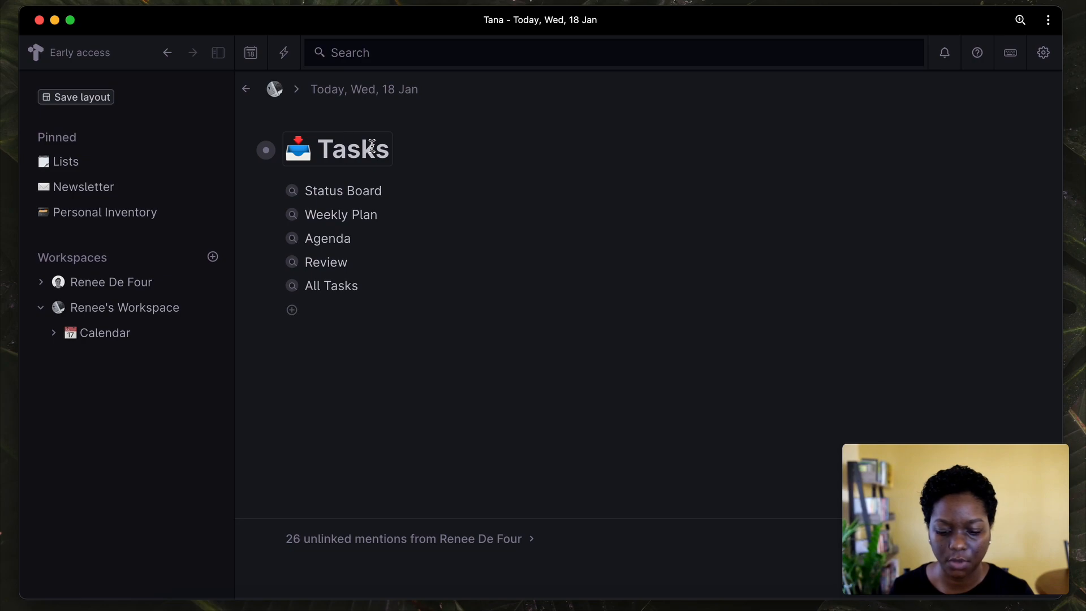
key("super+k")
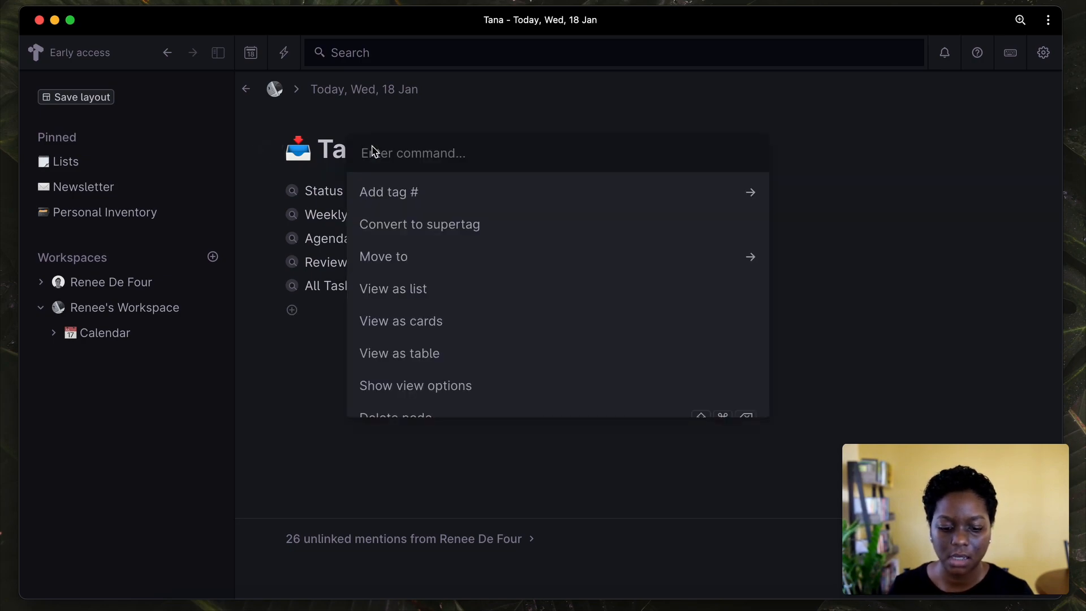
type("tab")
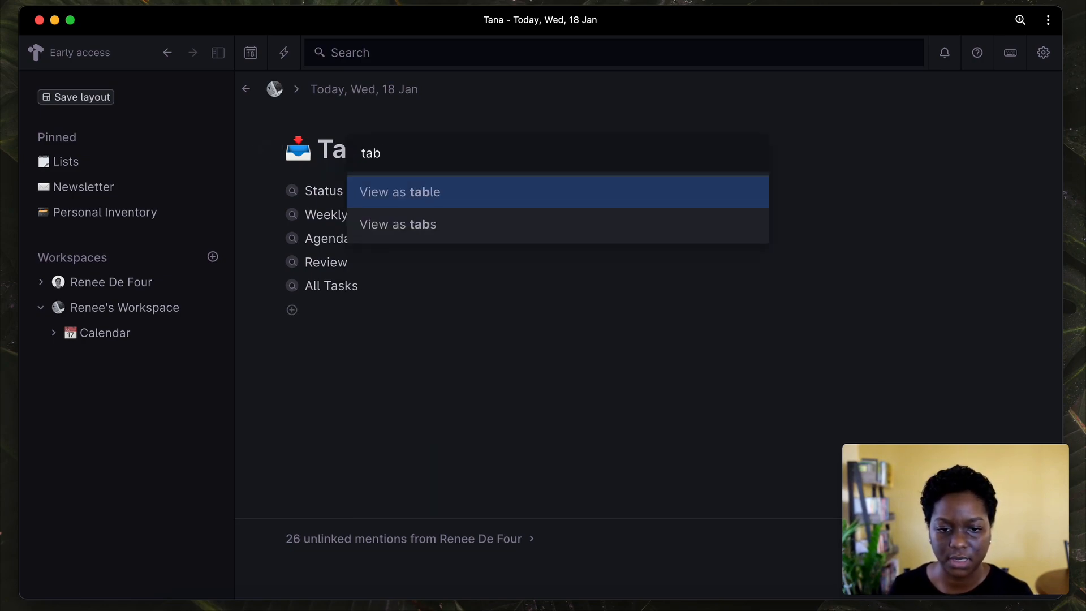
type("s")
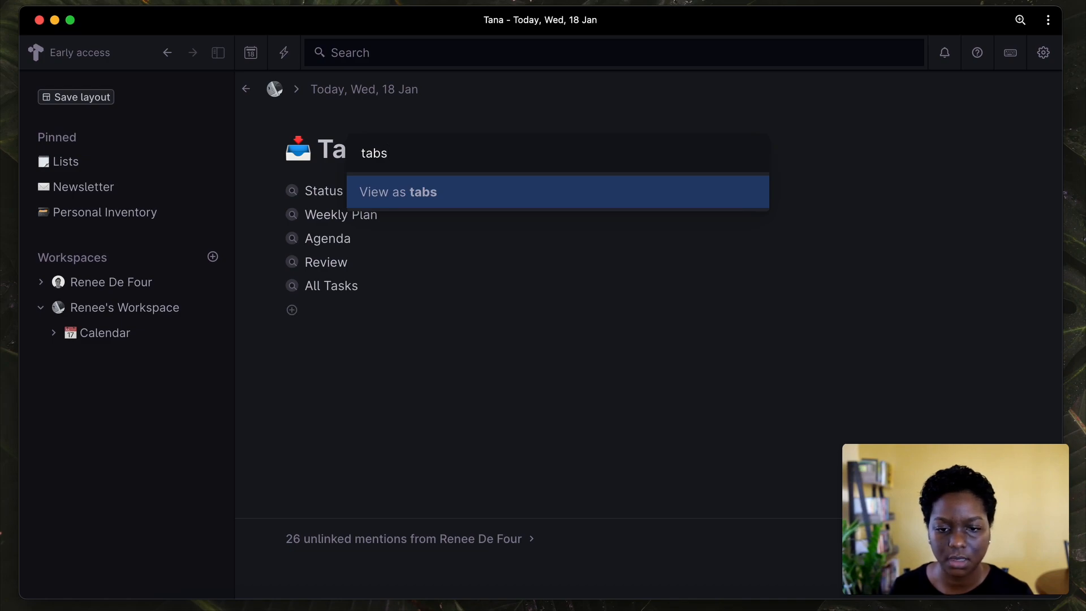
key("Return")
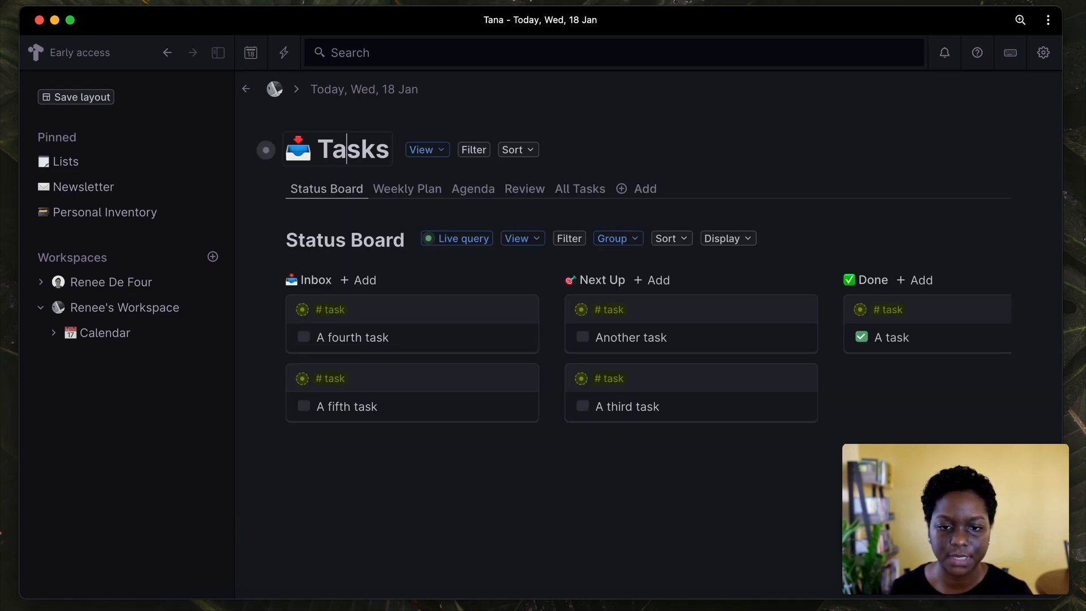
Move the Tasks node from today's page into the workspace below Calendar, and open it there with the sidebar hidden.
left_click(248, 91)
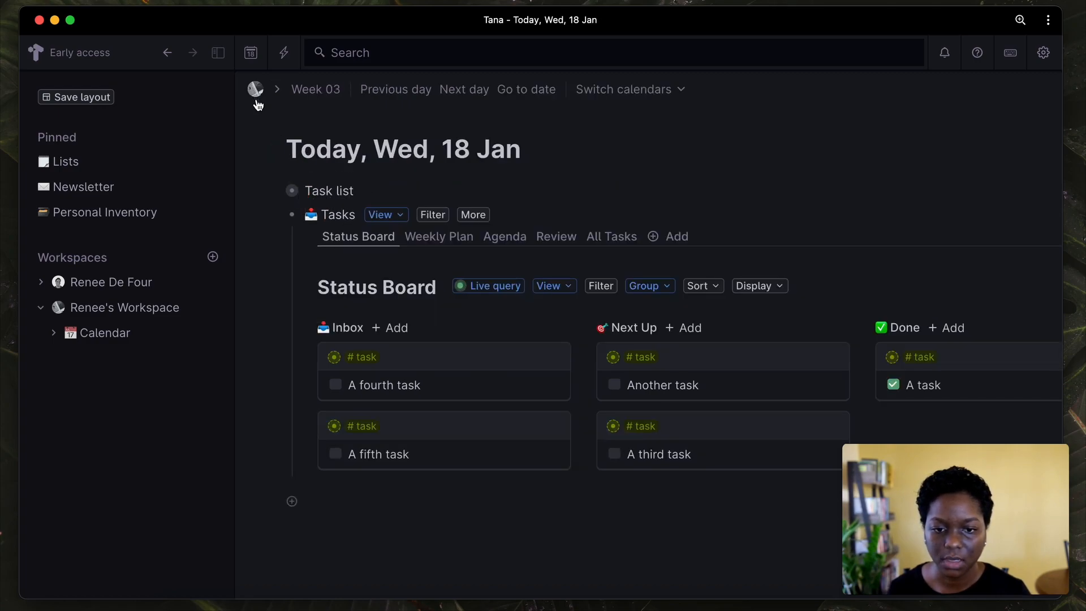
left_click(275, 215)
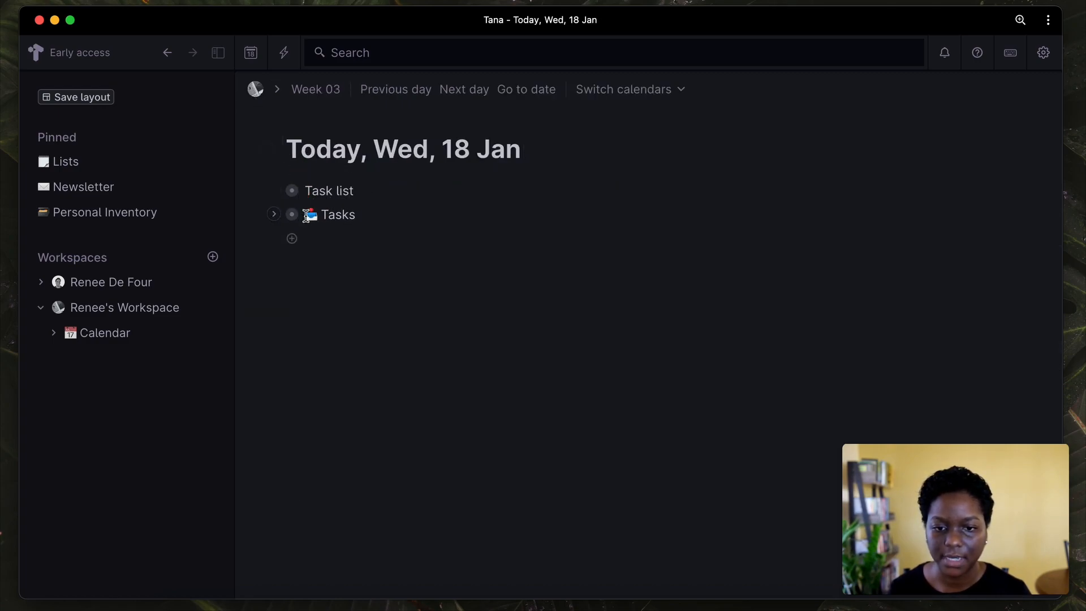
left_click_drag(298, 220, 112, 340)
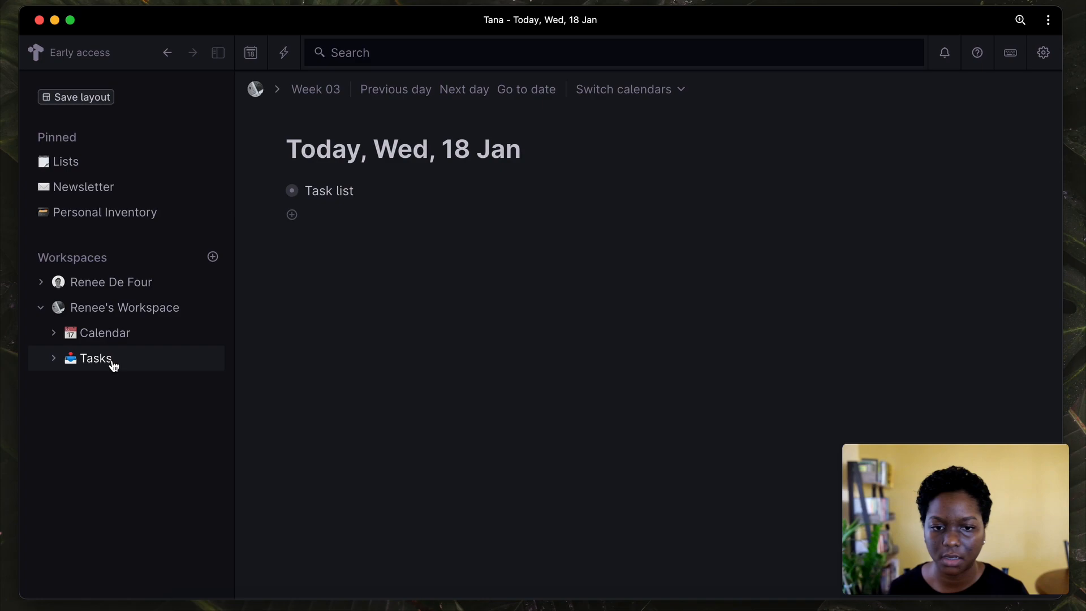
left_click(112, 362)
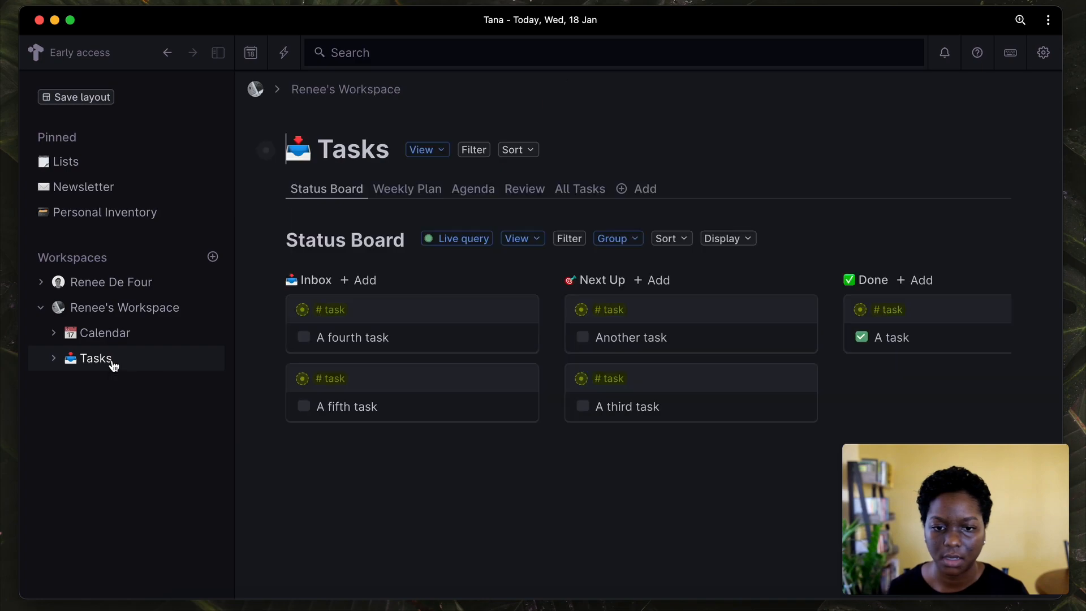
left_click(218, 53)
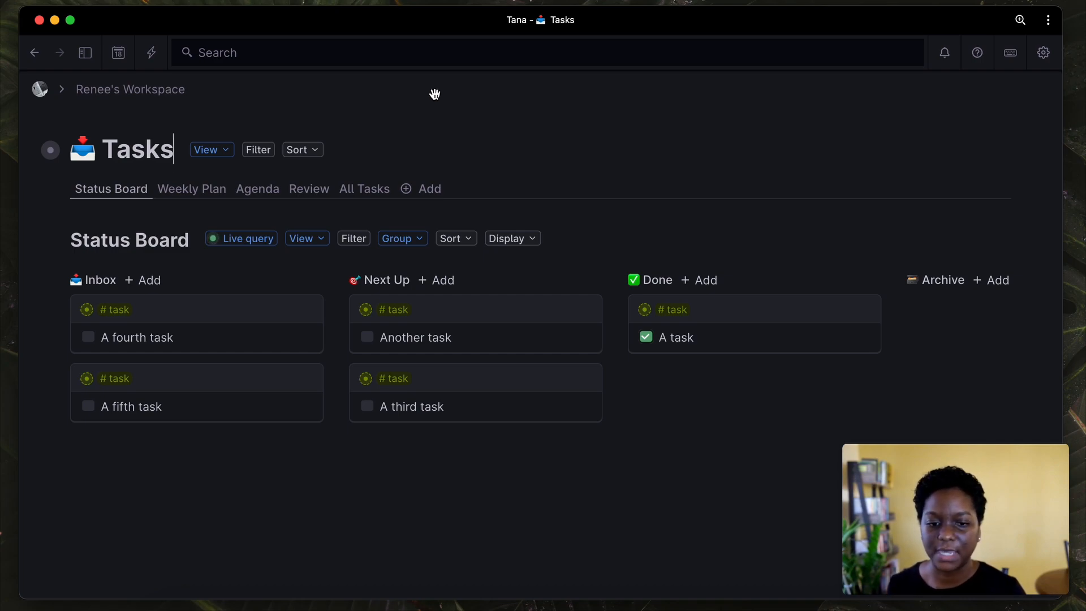
View the Review and Weekly Plan searches, and check off "Another task" and "A third task" as done in the Agenda.
left_click(314, 195)
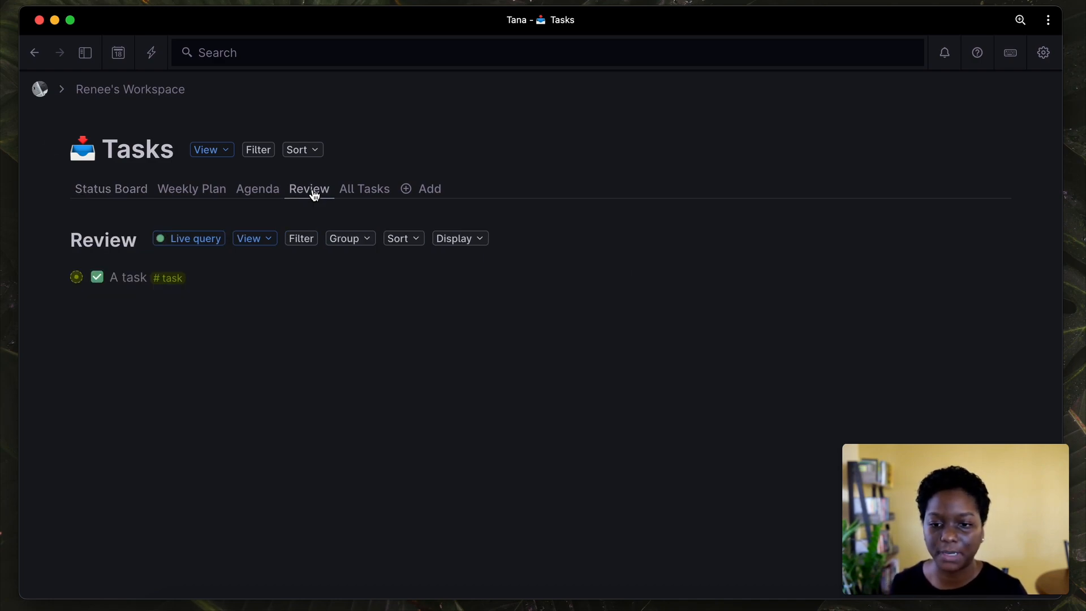
left_click(209, 190)
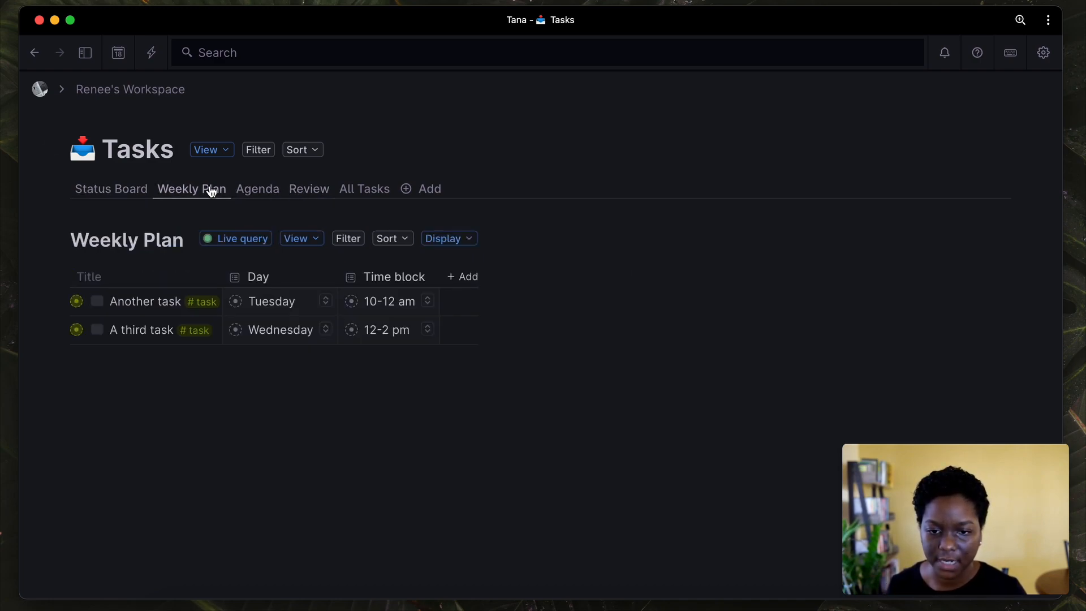
left_click(252, 195)
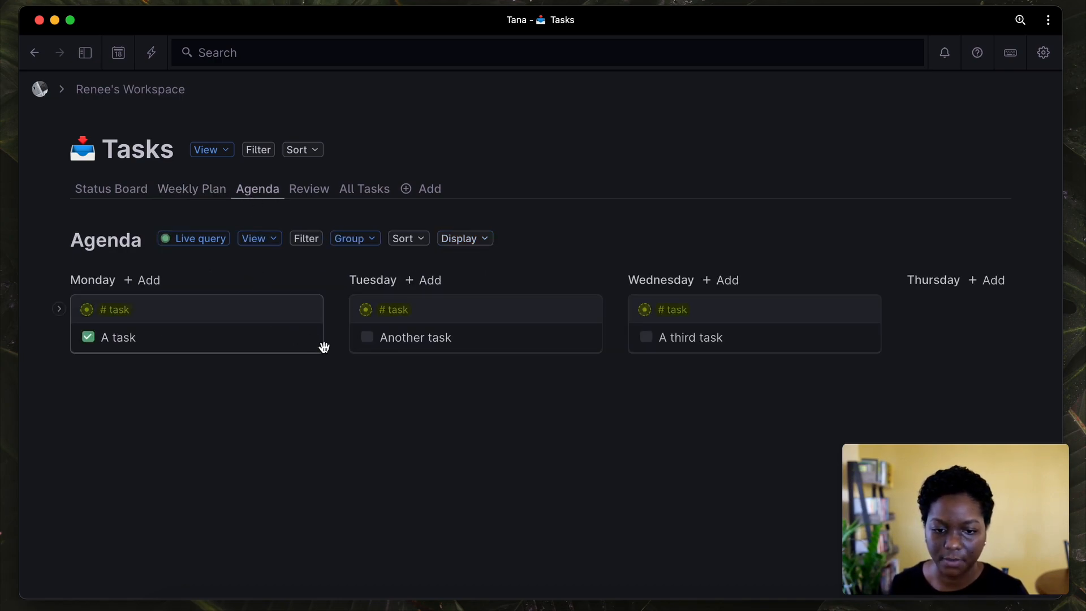
left_click(367, 337)
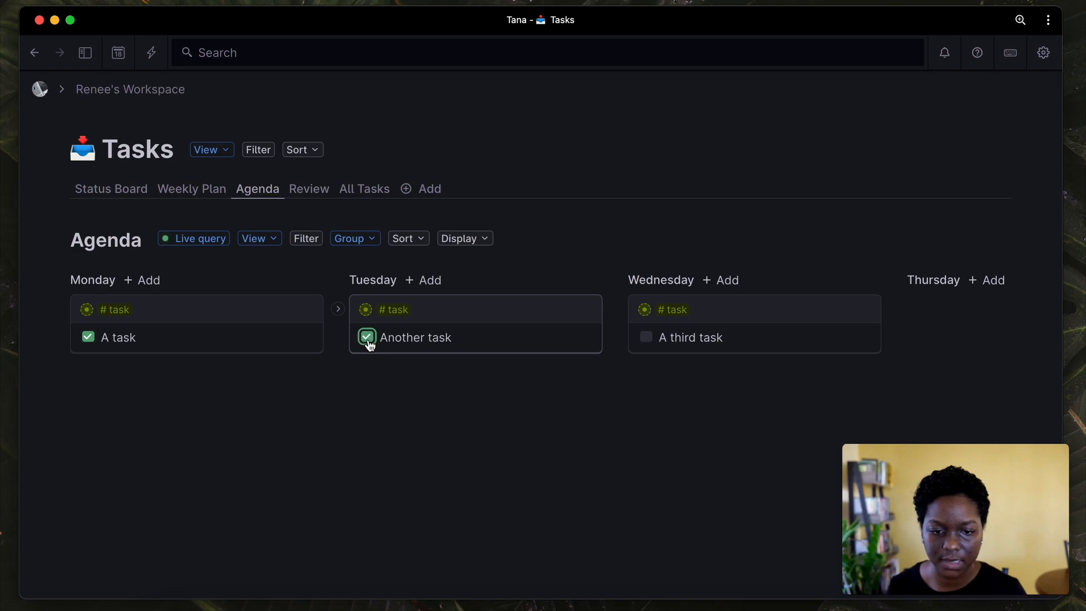
left_click(645, 339)
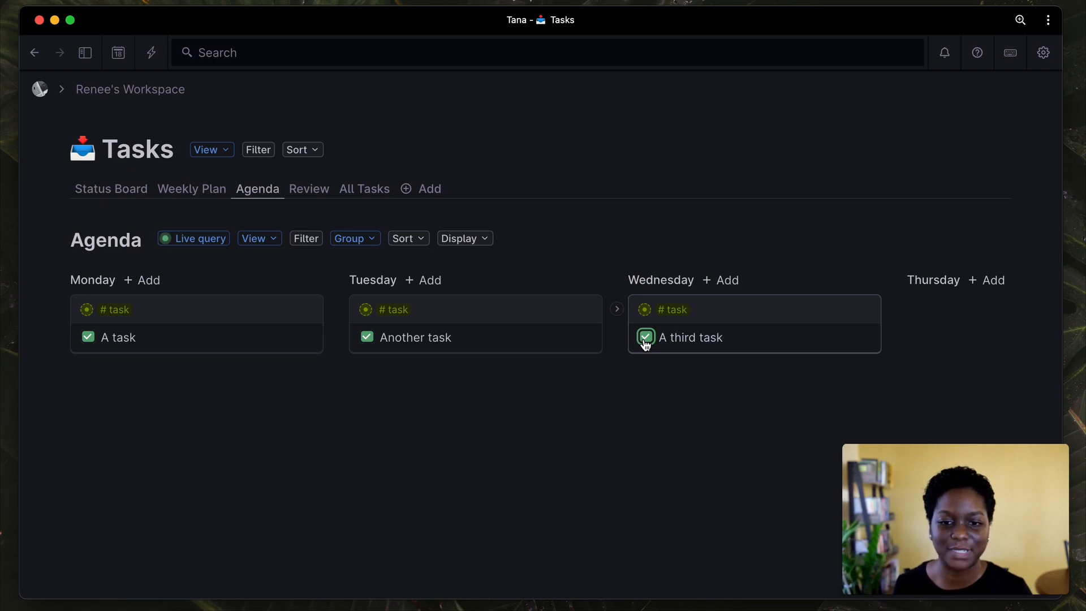
In the Review search, set the Status of "A task", "Another task" and "A third task" to Archive together.
left_click(294, 191)
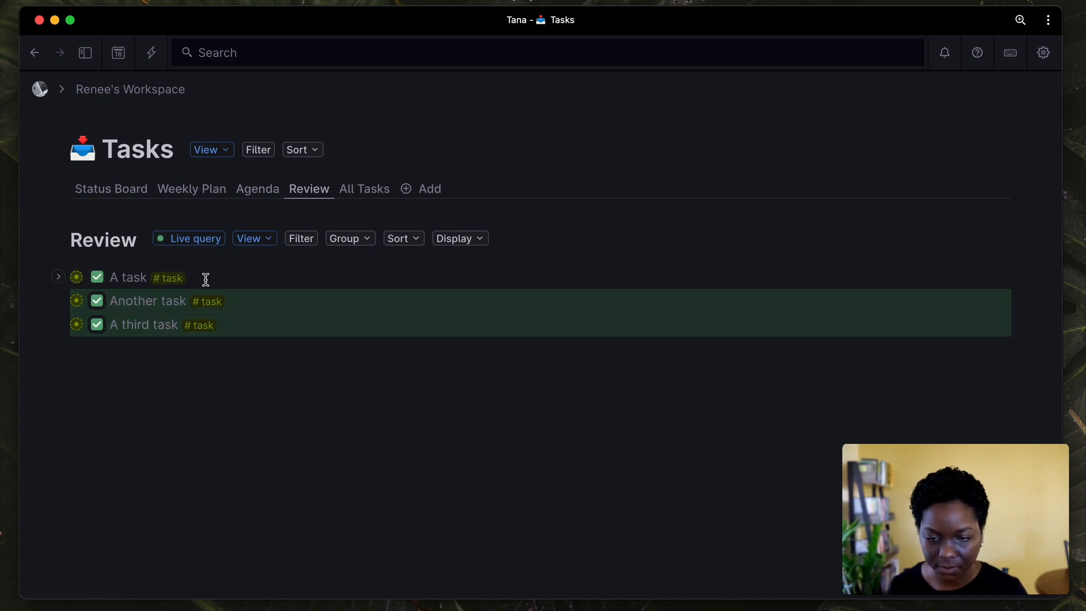
left_click_drag(134, 274, 135, 320)
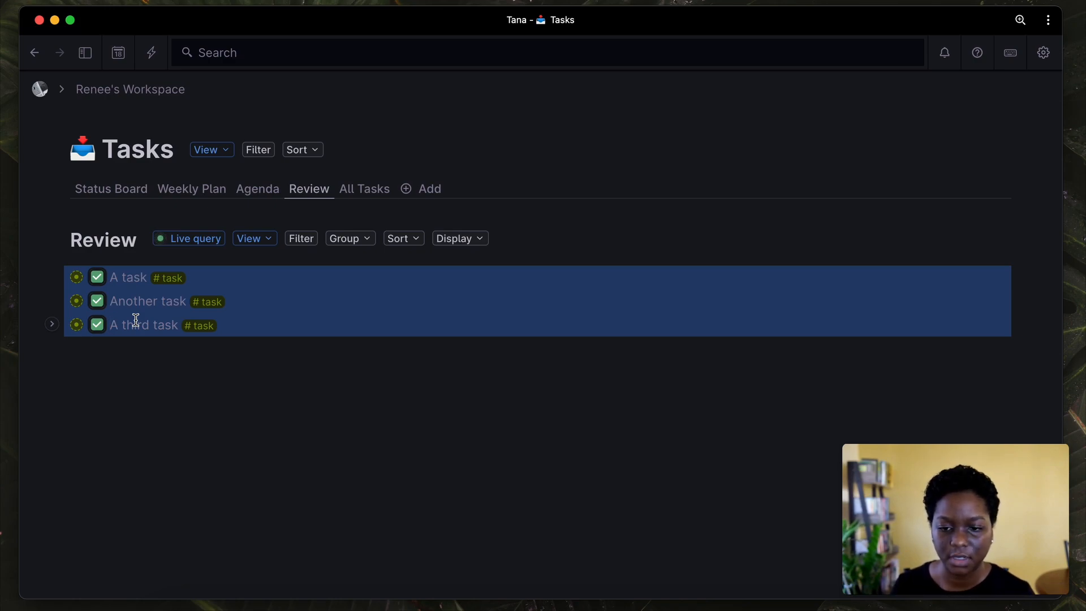
key("super+k")
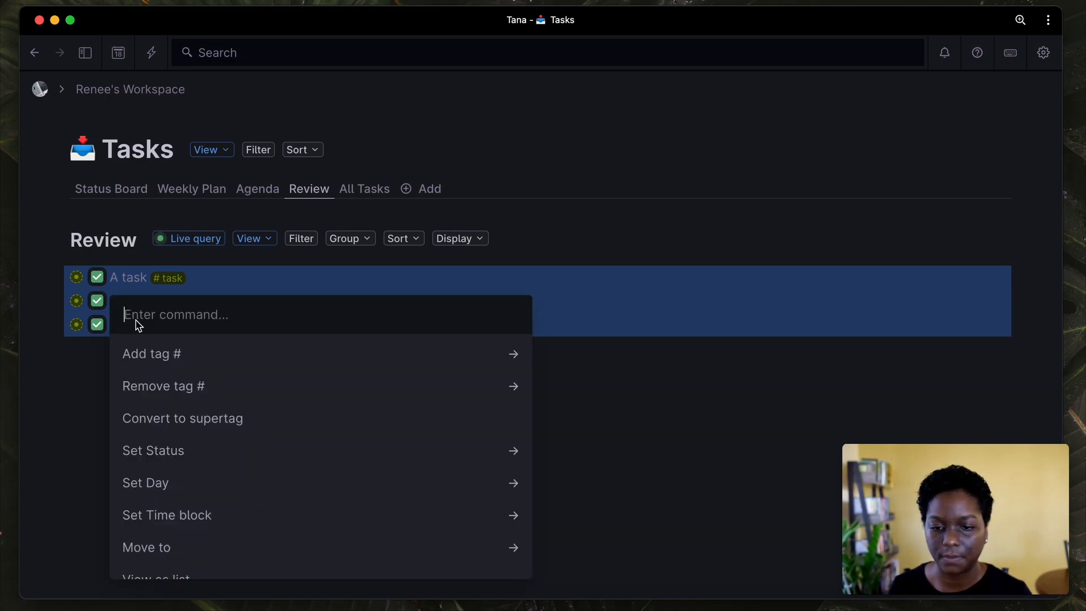
type("stat")
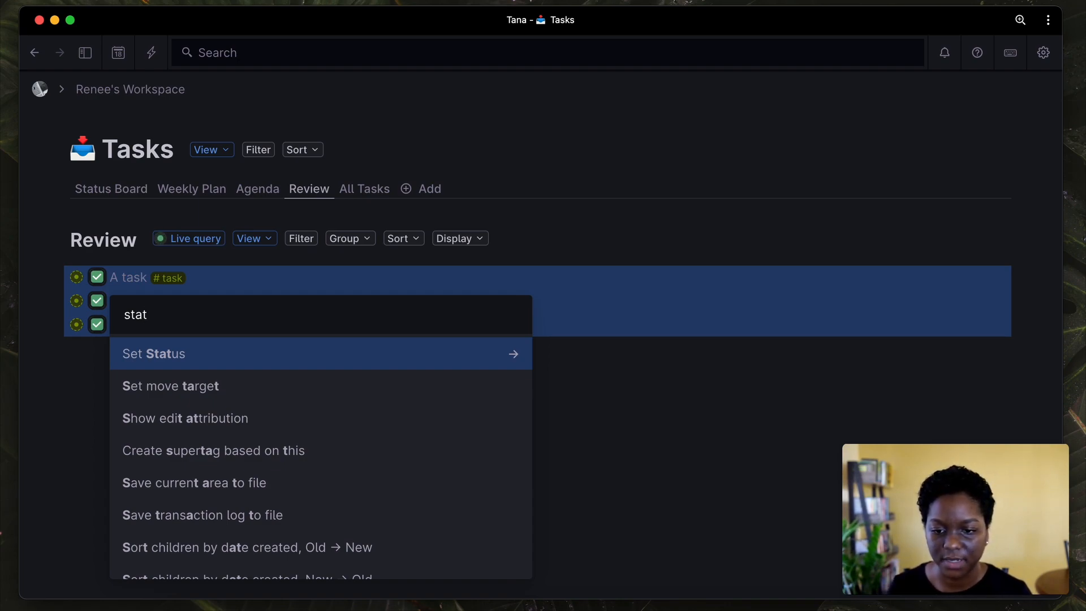
key("Return")
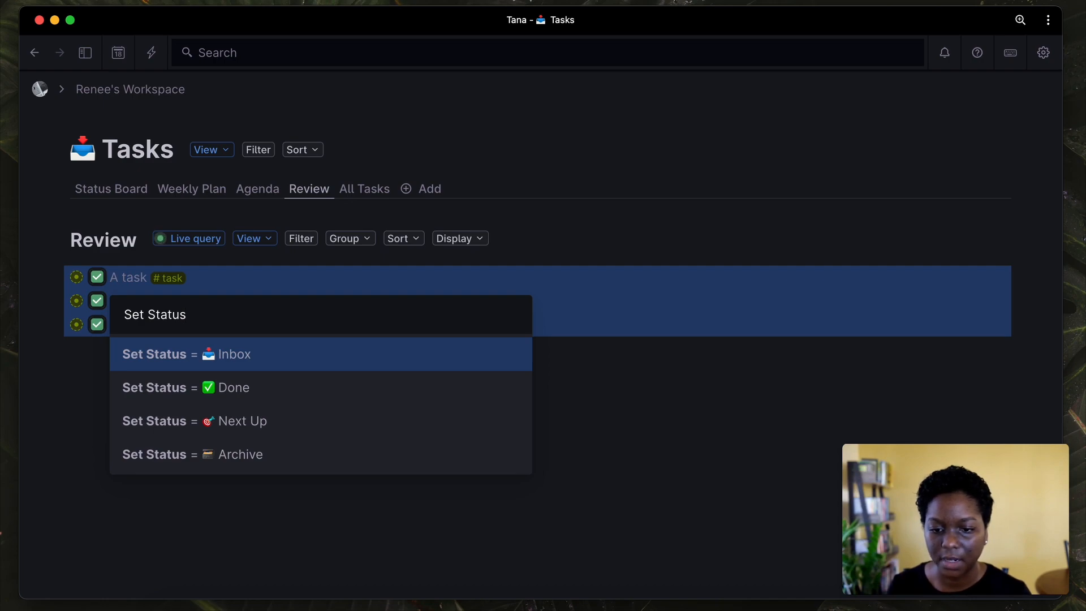
key("Down")
key("Down")
key("Down")
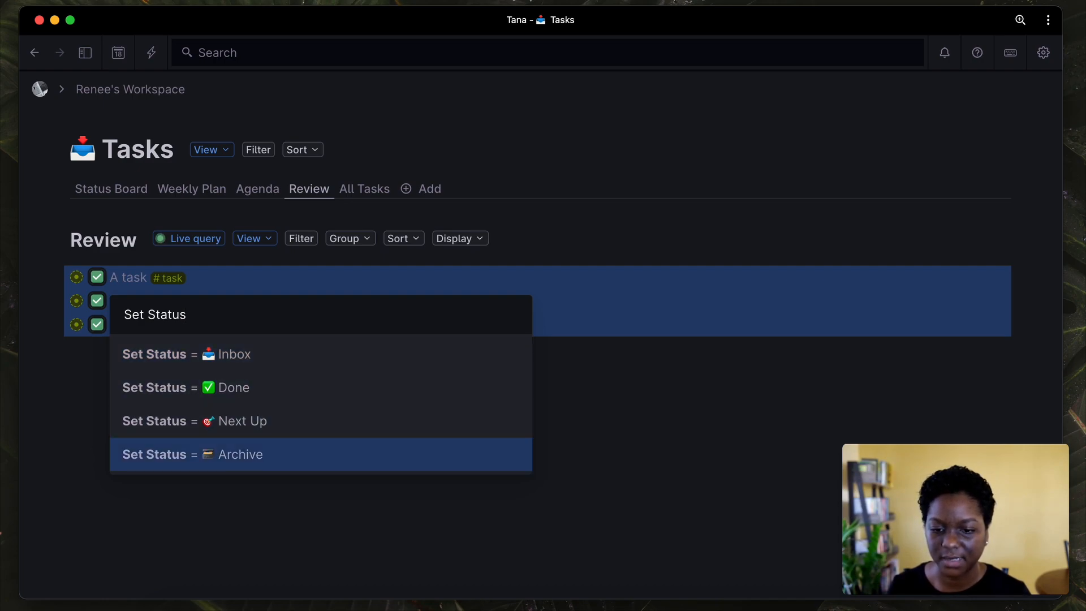
key("Return")
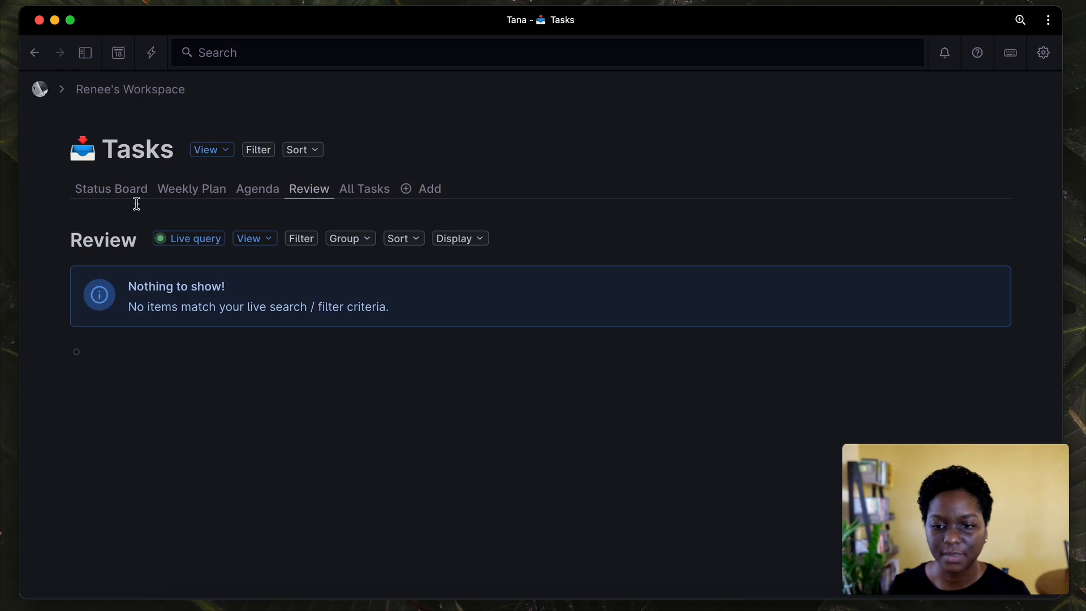
Look through the All Tasks, Review and Agenda searches to check where the archived tasks are listed.
left_click(353, 188)
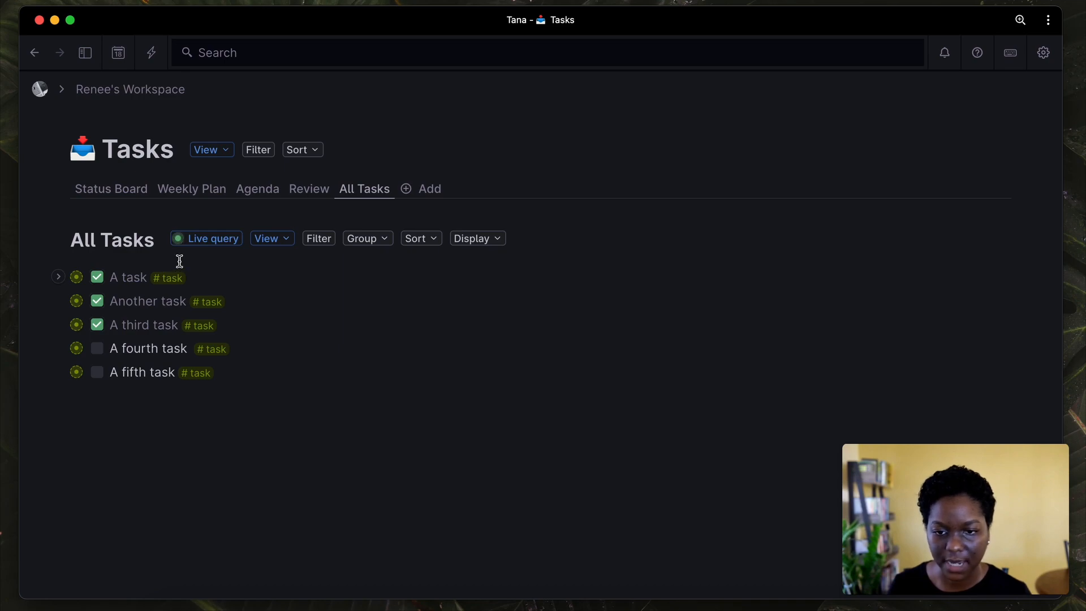
left_click(305, 196)
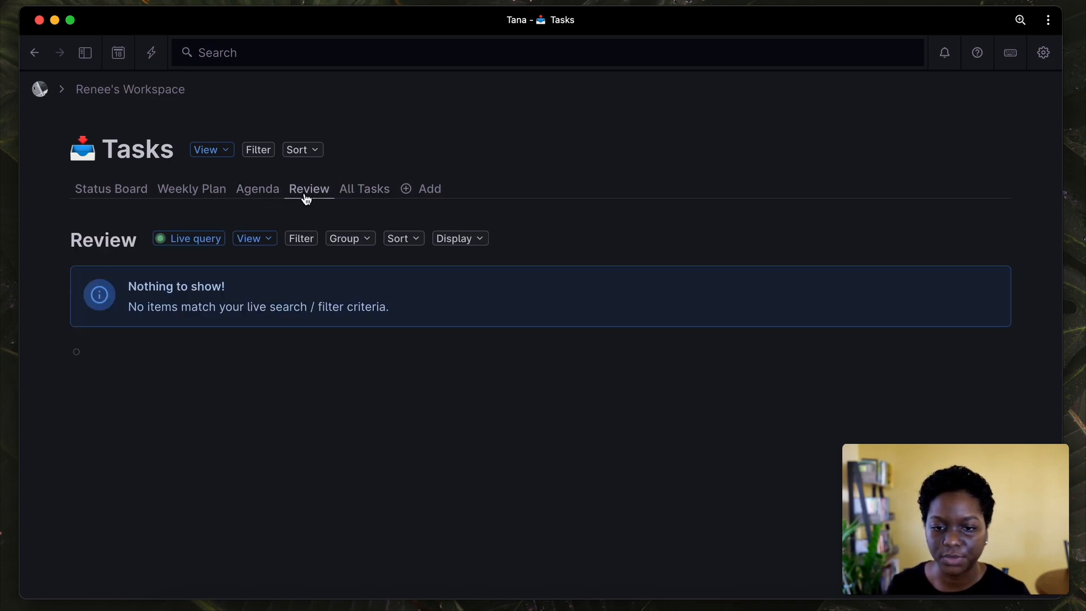
left_click(273, 195)
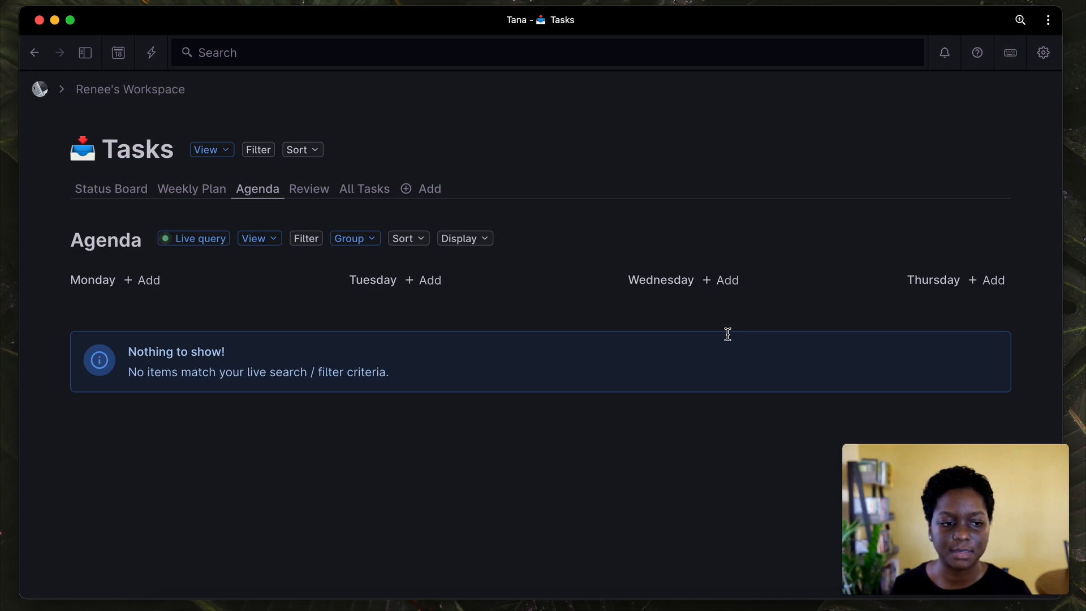
scroll(724, 303, "right", 3)
scroll(723, 303, "right", 10)
scroll(723, 303, "left", 10)
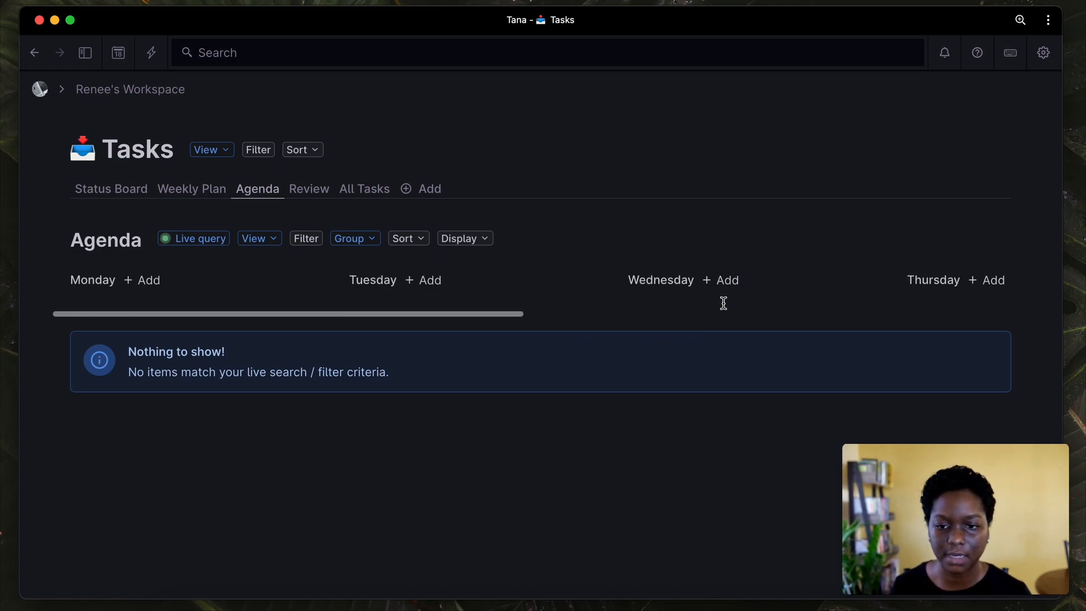
On the Status Board, move "A fourth task" and "A fifth task" from Inbox to Next Up.
left_click(137, 194)
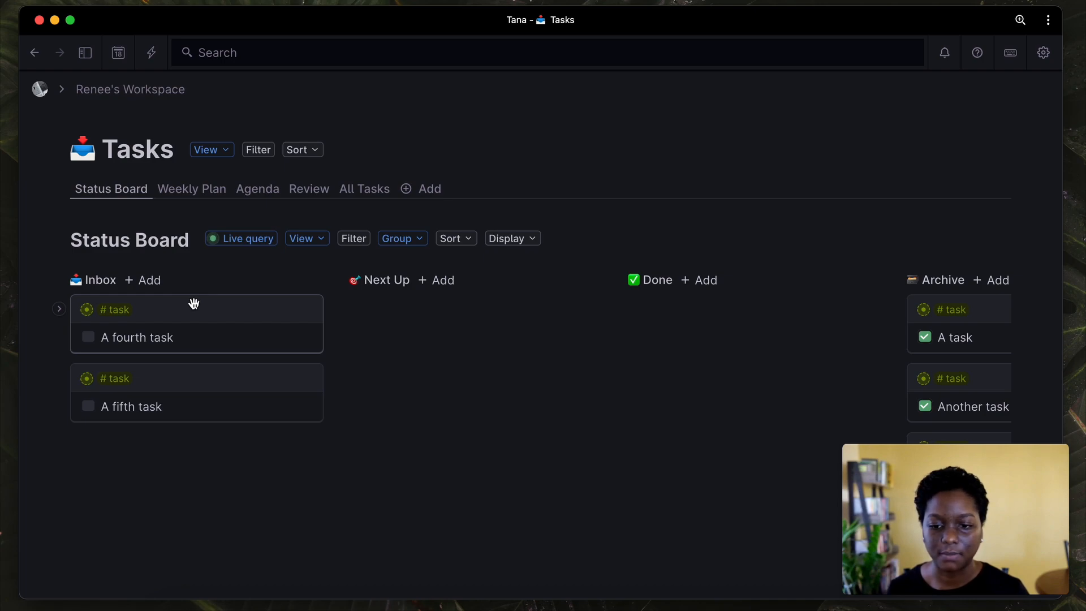
left_click_drag(206, 308, 397, 320)
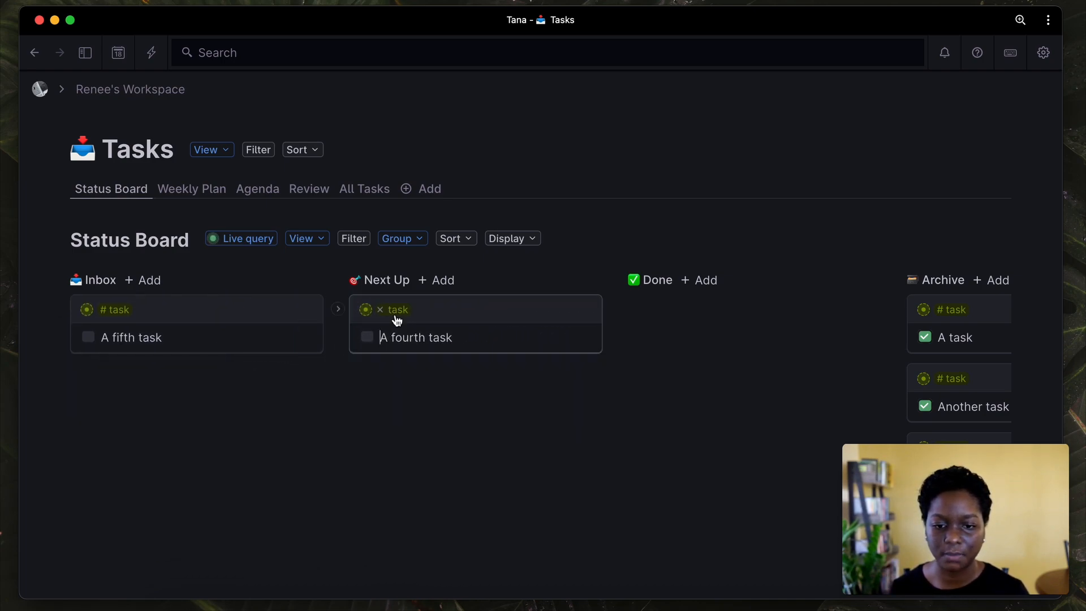
left_click_drag(262, 311, 500, 379)
In the Weekly Plan, clear the Day and Time block values of "A fourth task" and "A fifth task".
left_click(186, 194)
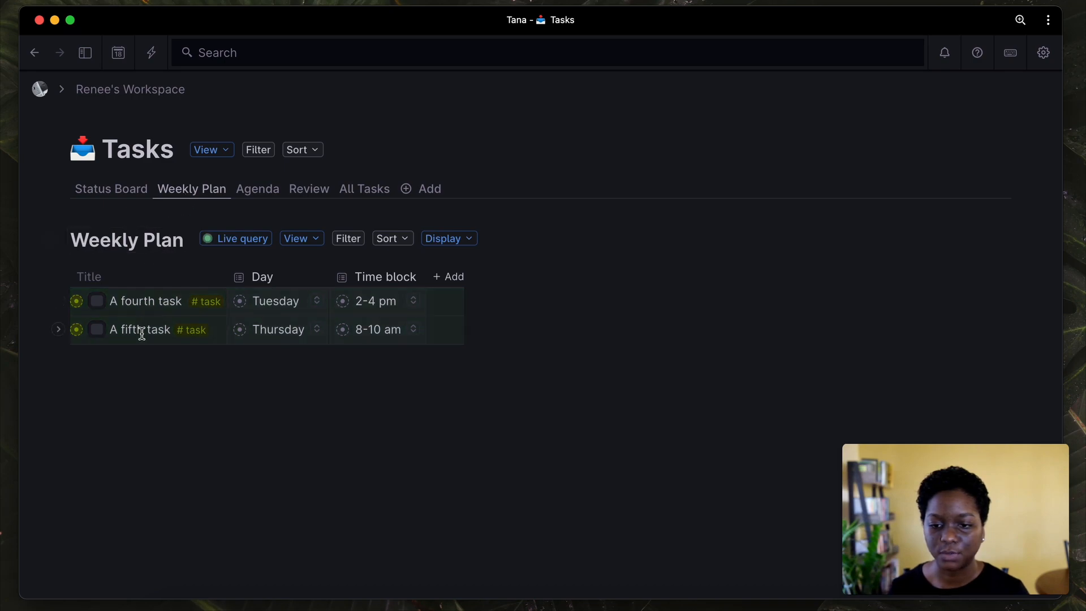
left_click(317, 303)
left_click(388, 365)
left_click(318, 333)
left_click(317, 333)
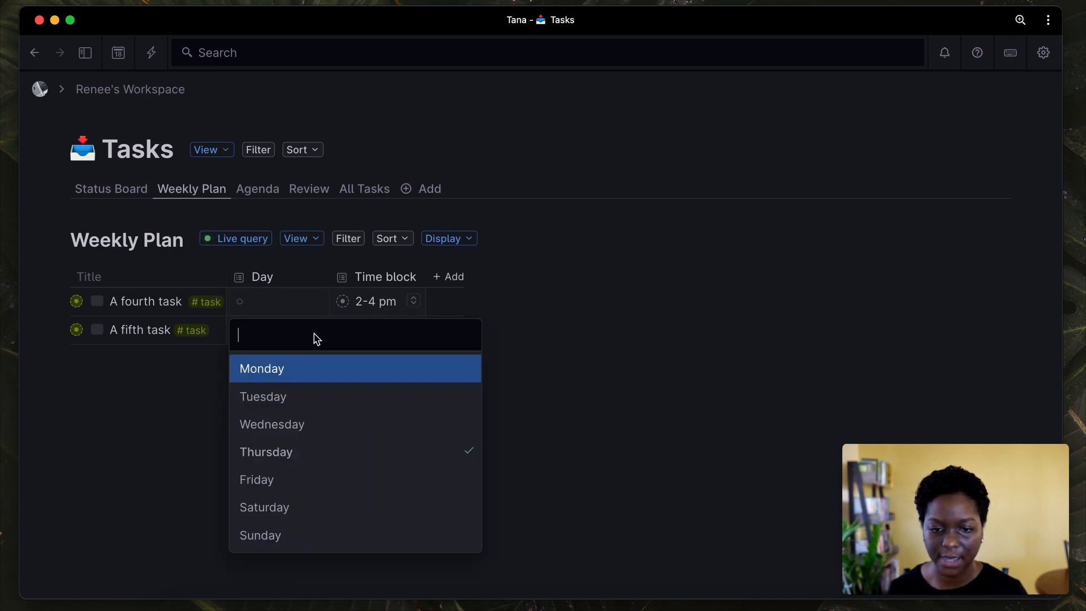
left_click(341, 450)
left_click(411, 302)
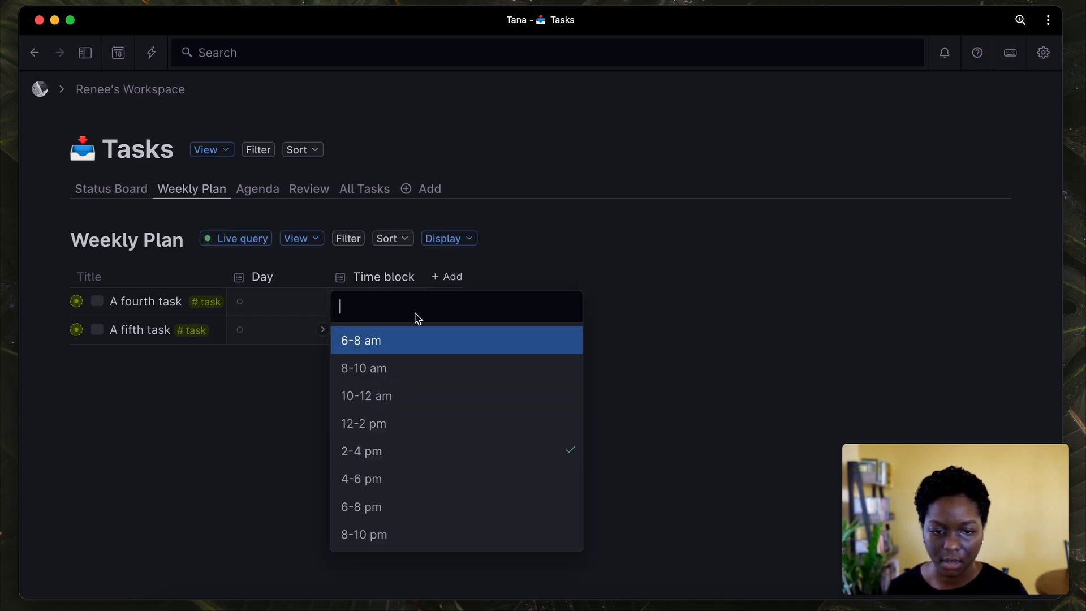
left_click(449, 445)
left_click(420, 337)
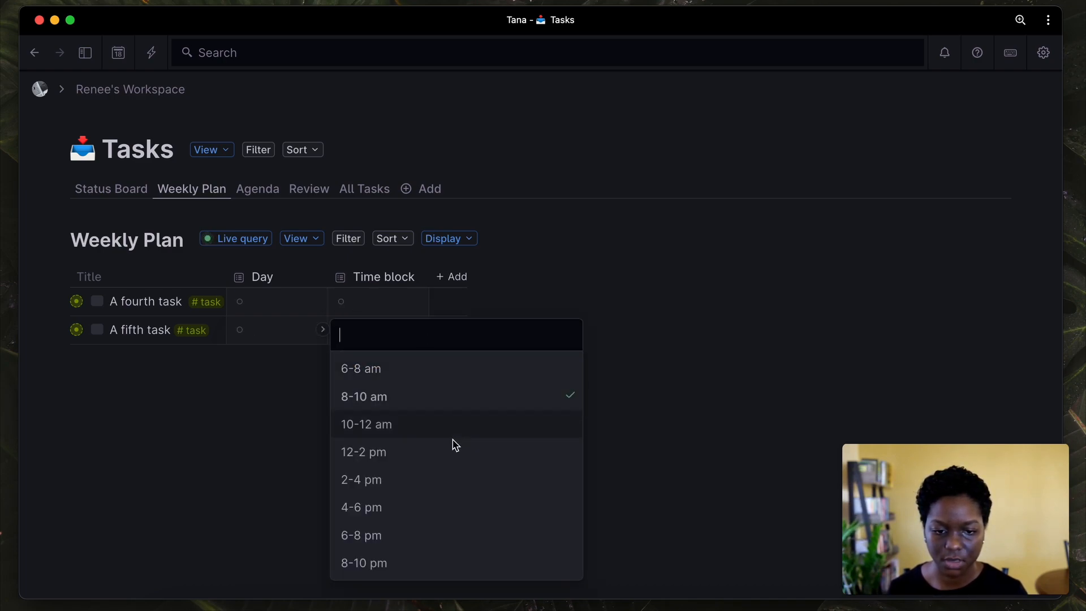
left_click(452, 398)
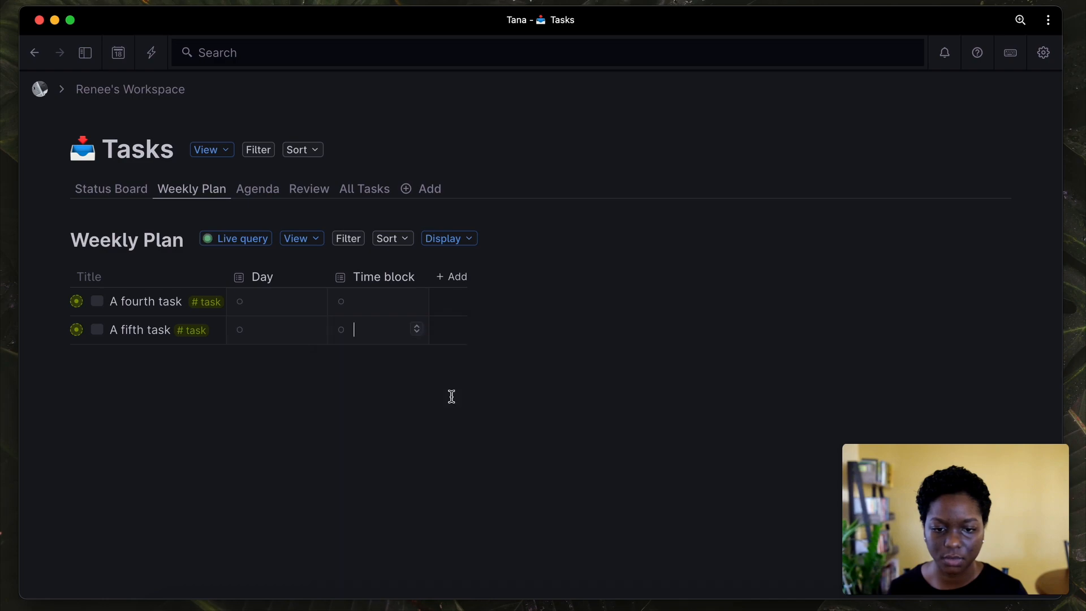
Schedule "A fourth task" for Monday, 6-8 am, and "A fifth task" for Tuesday, 8-10 am, in the Weekly Plan.
left_click(314, 302)
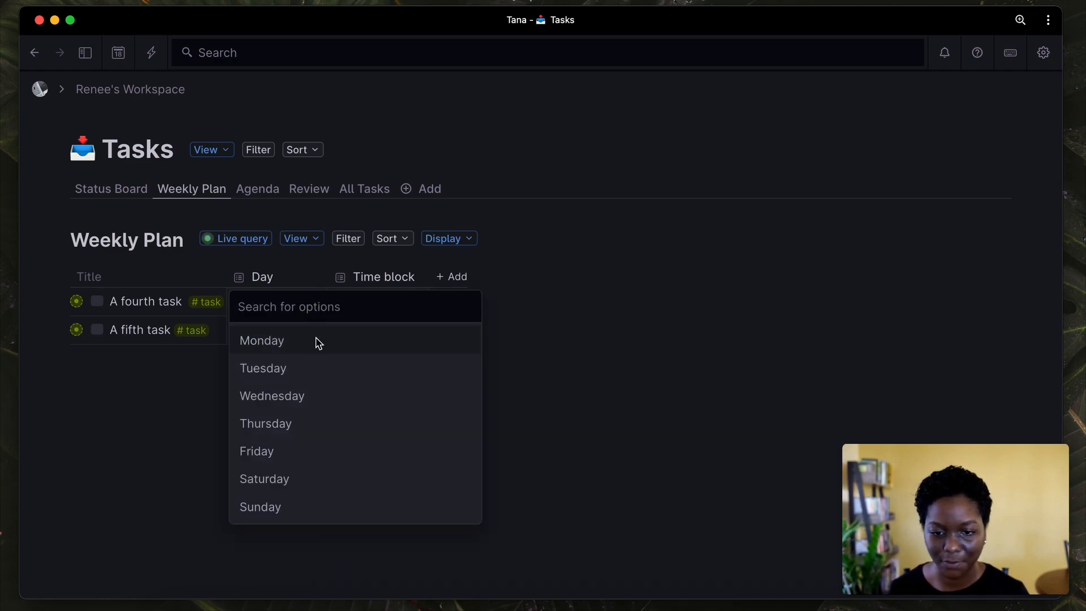
left_click(320, 338)
left_click(320, 334)
left_click(315, 394)
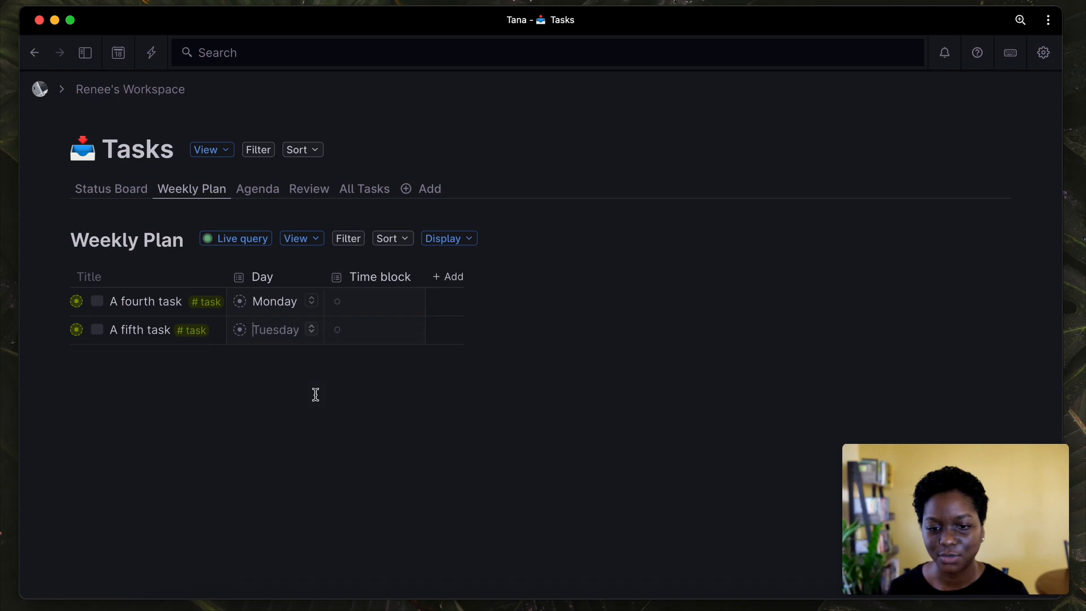
left_click(414, 301)
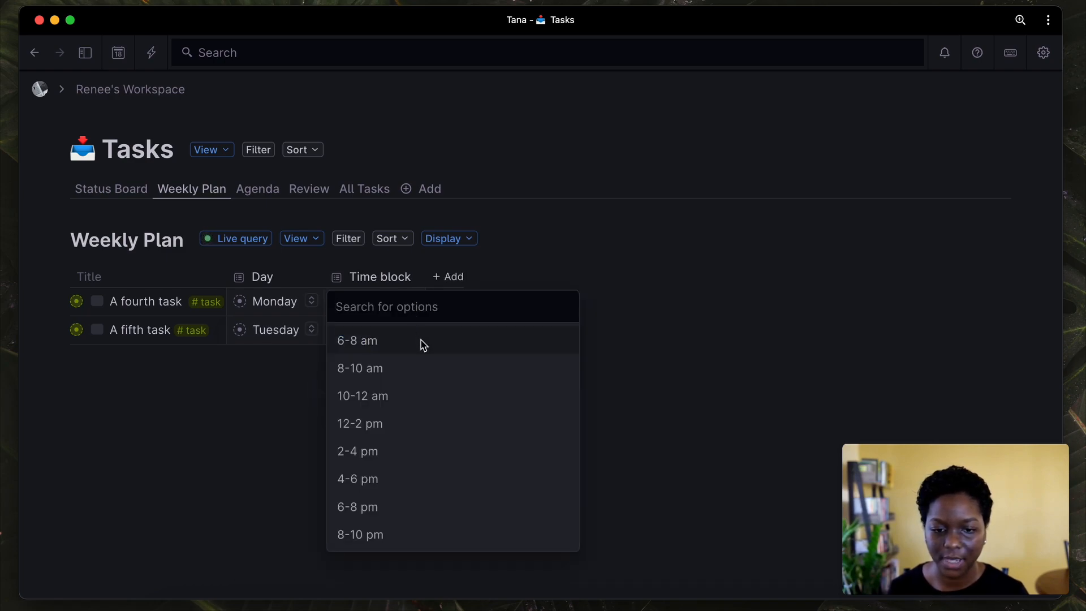
left_click(423, 345)
left_click(413, 332)
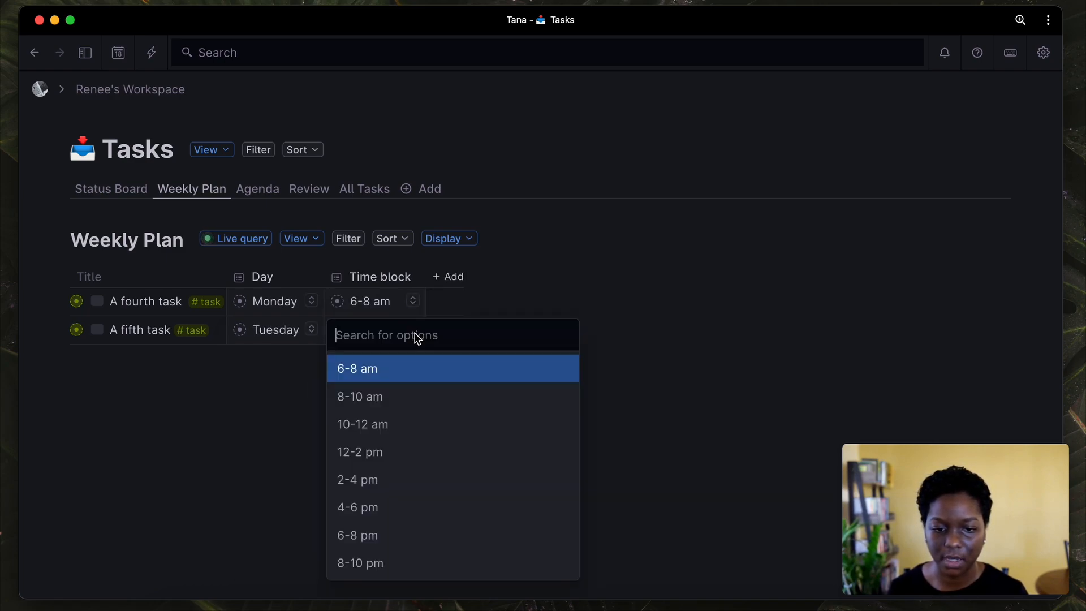
left_click(408, 397)
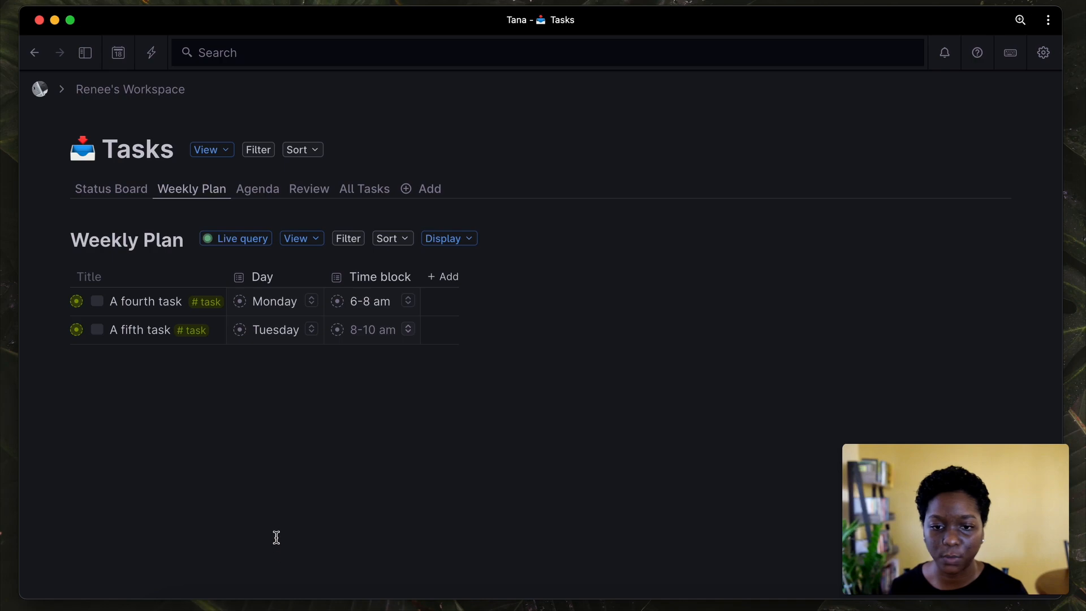
Display the Time block field on the Agenda's task cards and look across the day columns.
left_click(263, 195)
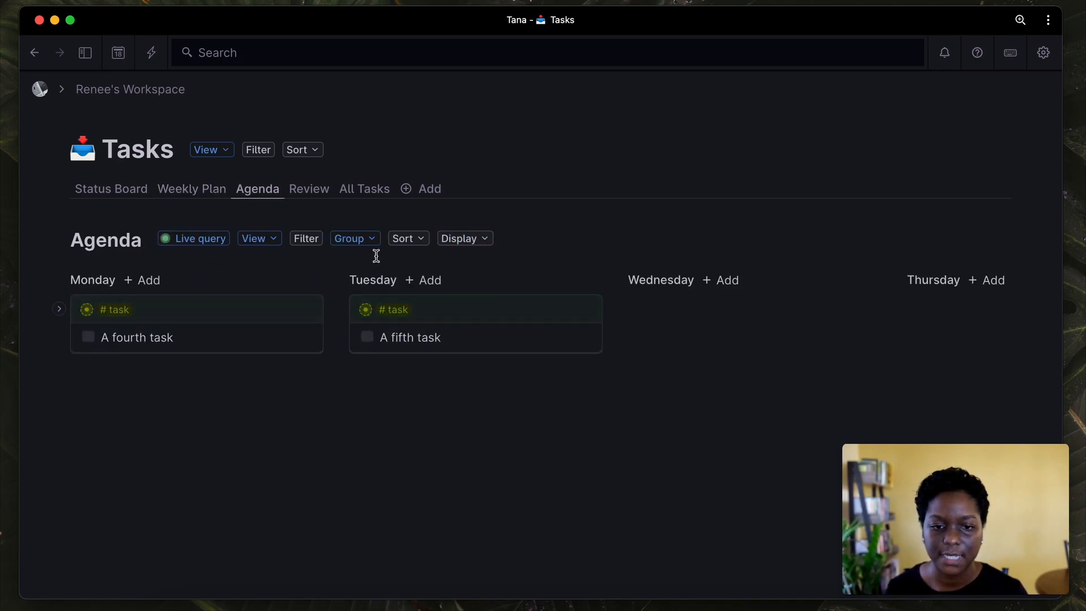
left_click(450, 240)
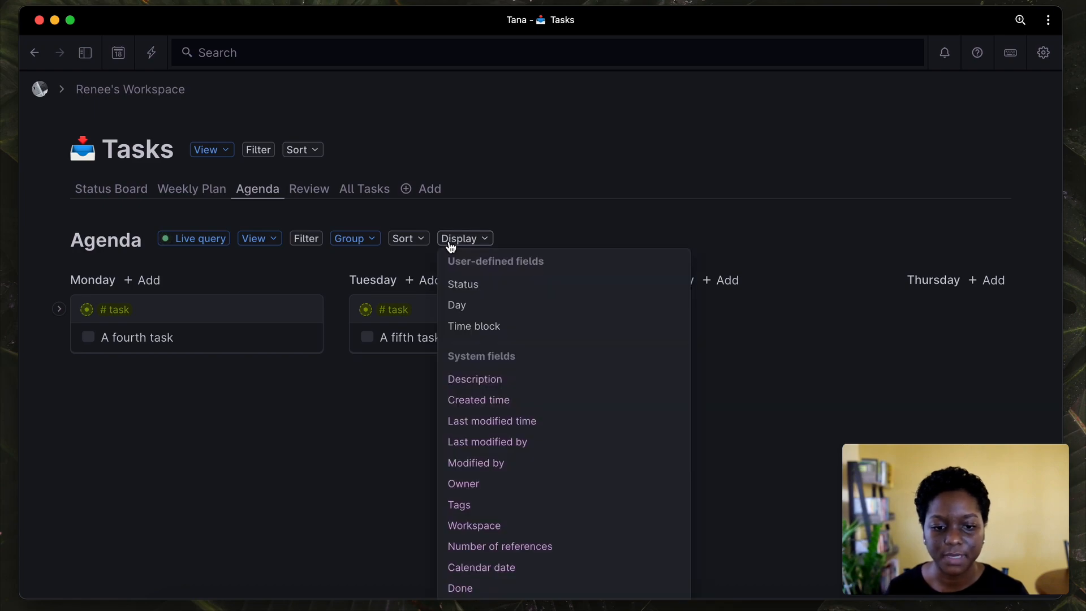
left_click(461, 331)
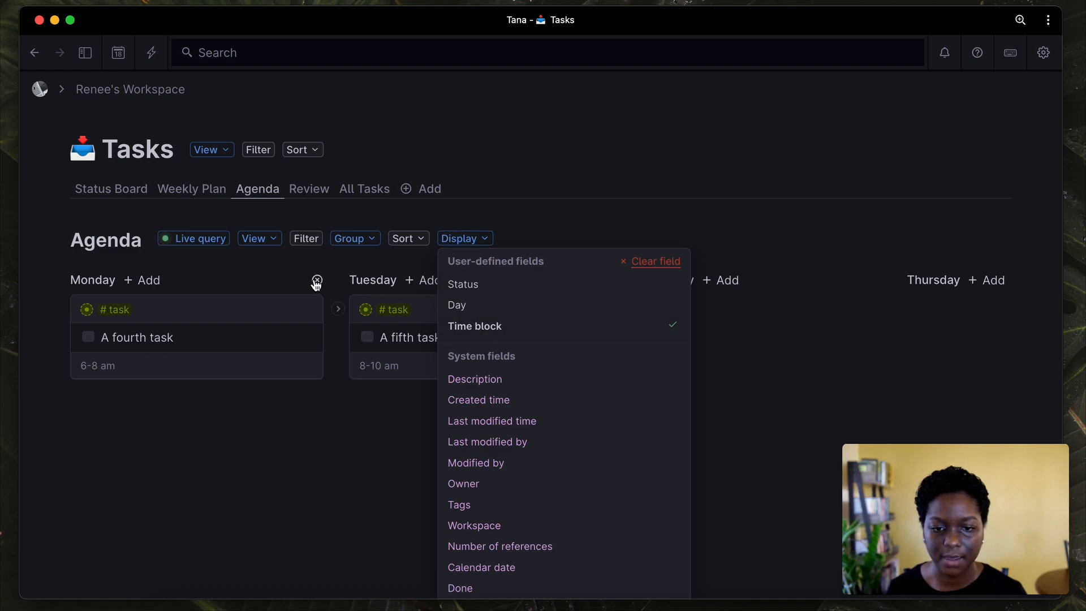
left_click(363, 260)
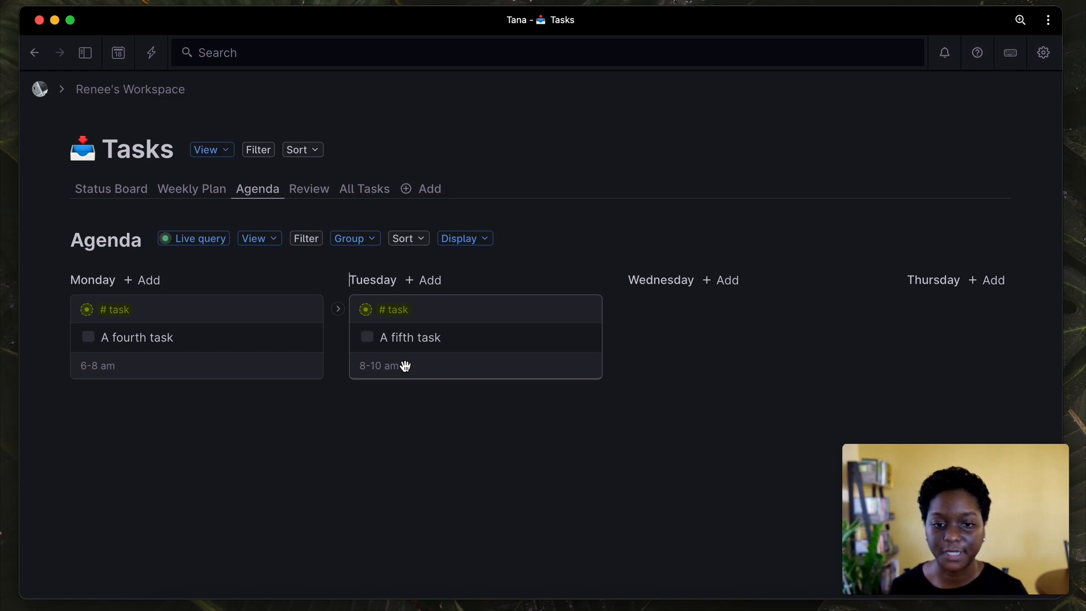
scroll(405, 366, "right", 7)
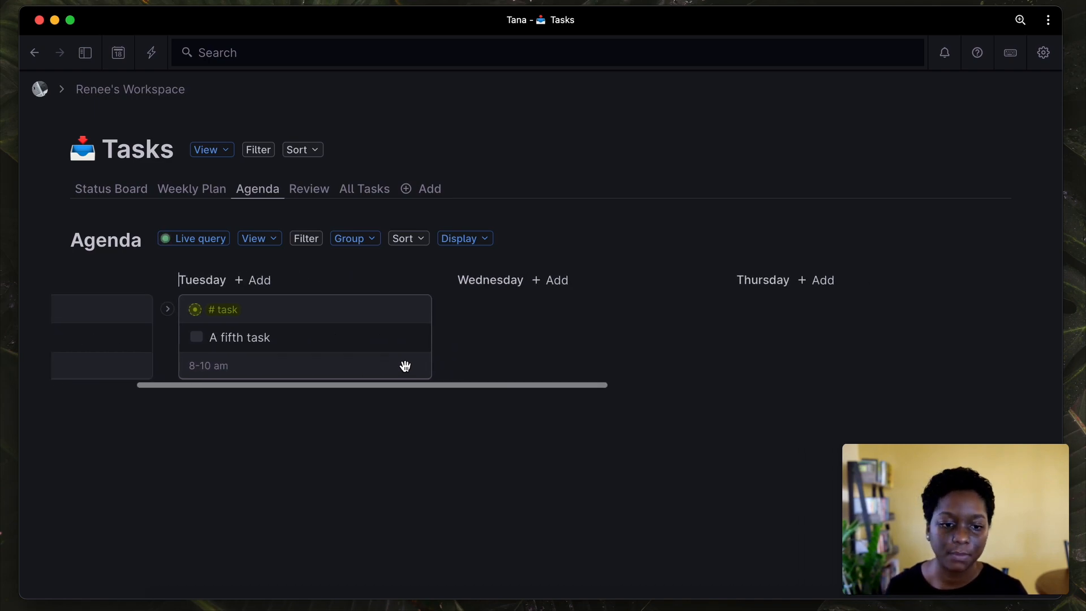
scroll(405, 366, "left", 7)
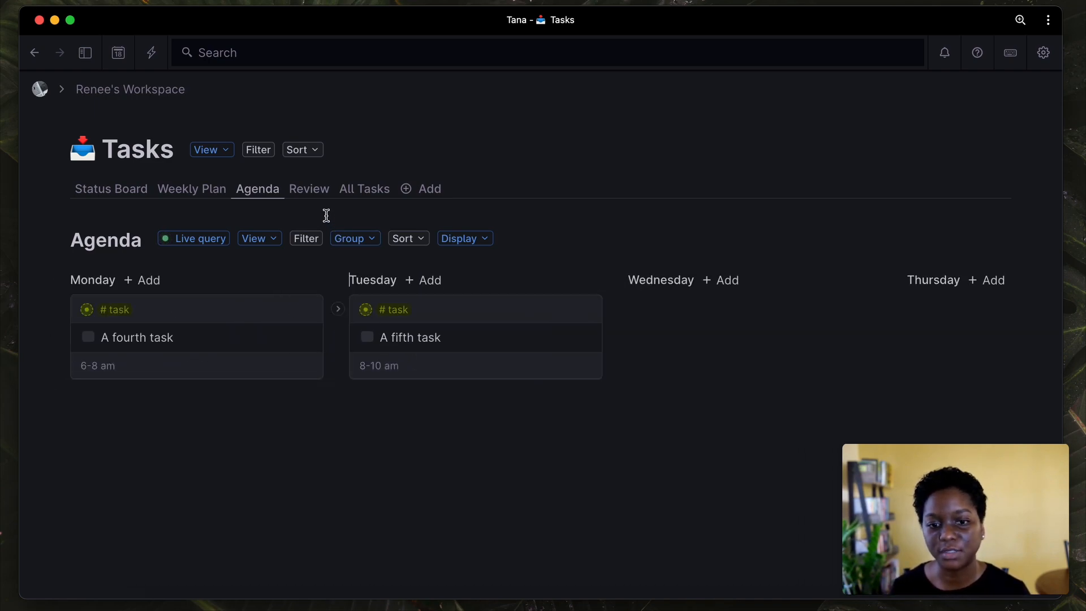
Look at the Review search, and check off "A fourth task" and "A fifth task" as done in the Agenda.
left_click(319, 198)
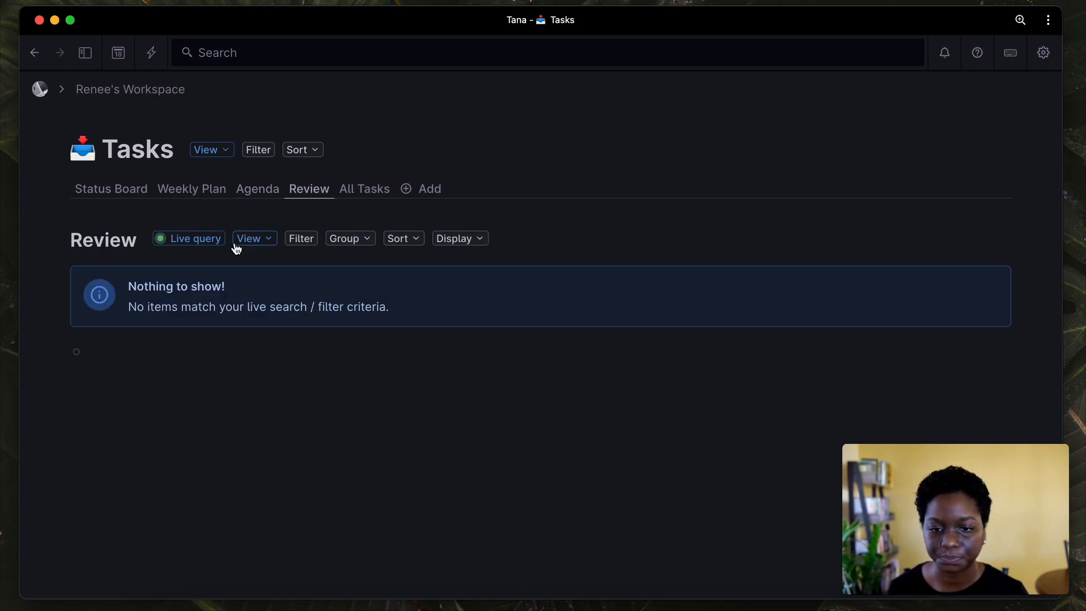
left_click(259, 194)
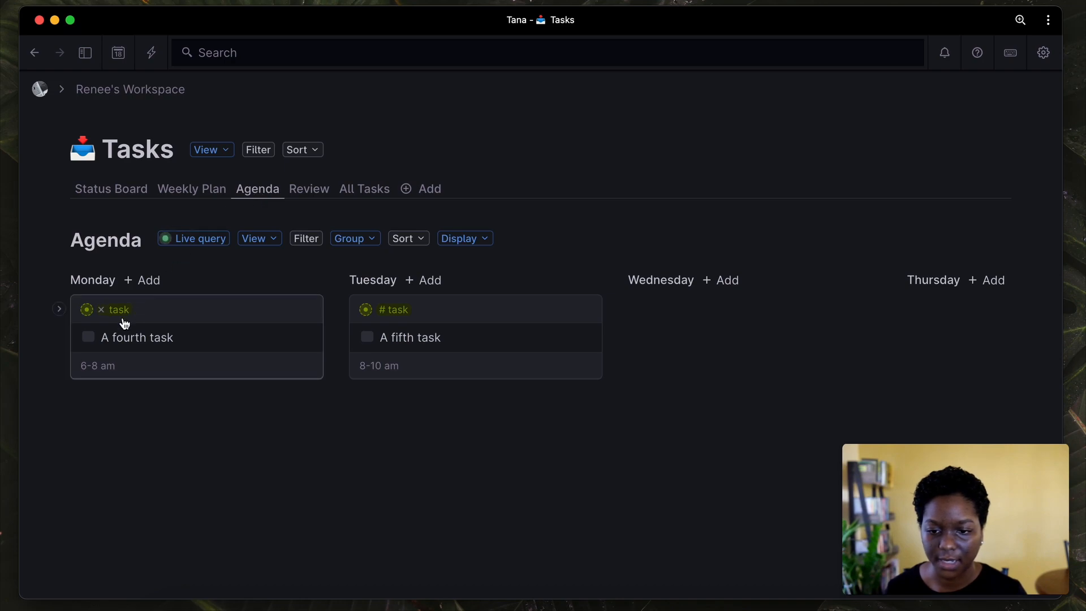
left_click(88, 337)
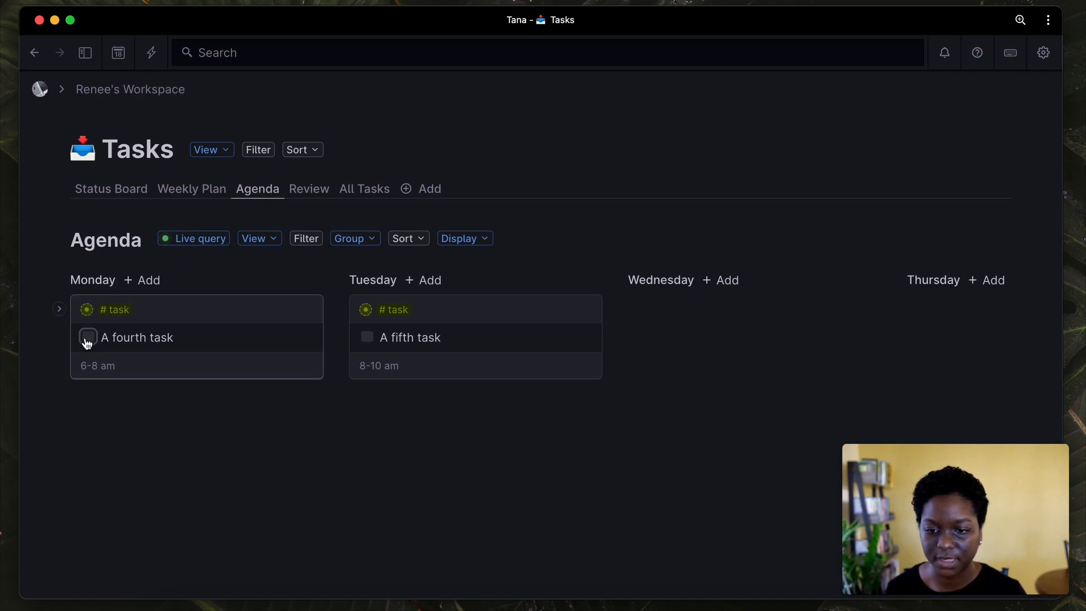
left_click(366, 337)
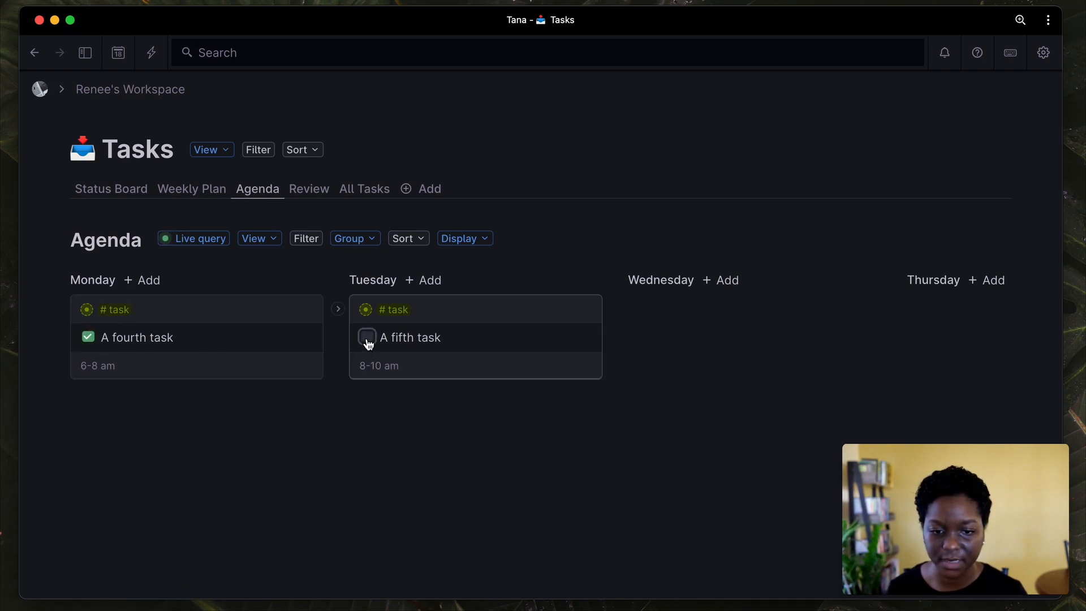
In the Review search, select "A fourth task" and "A fifth task" together and set their Status to Archive.
left_click(309, 196)
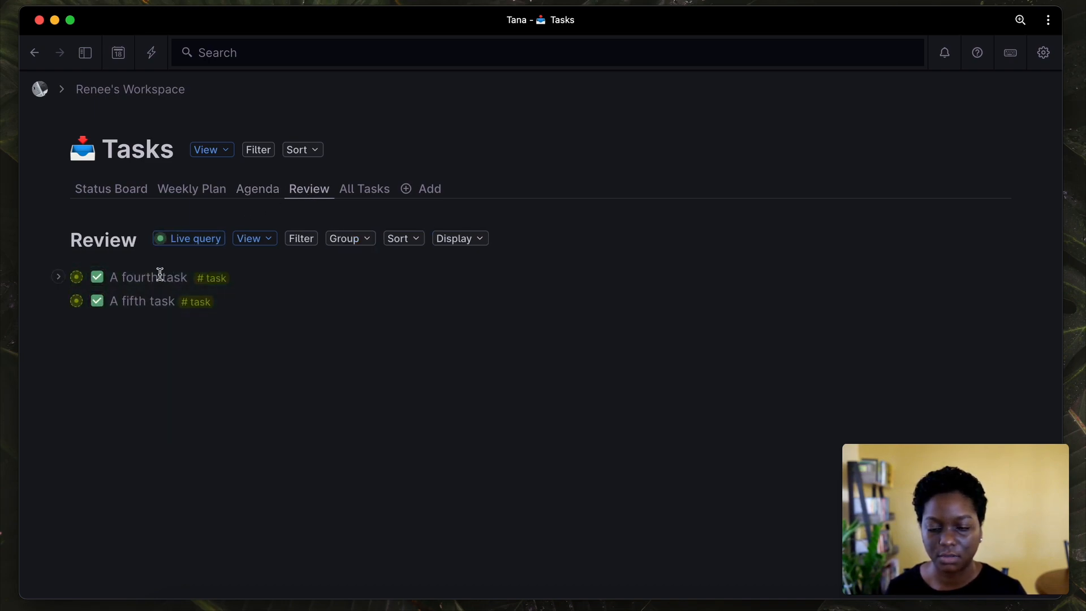
left_click_drag(158, 278, 160, 300)
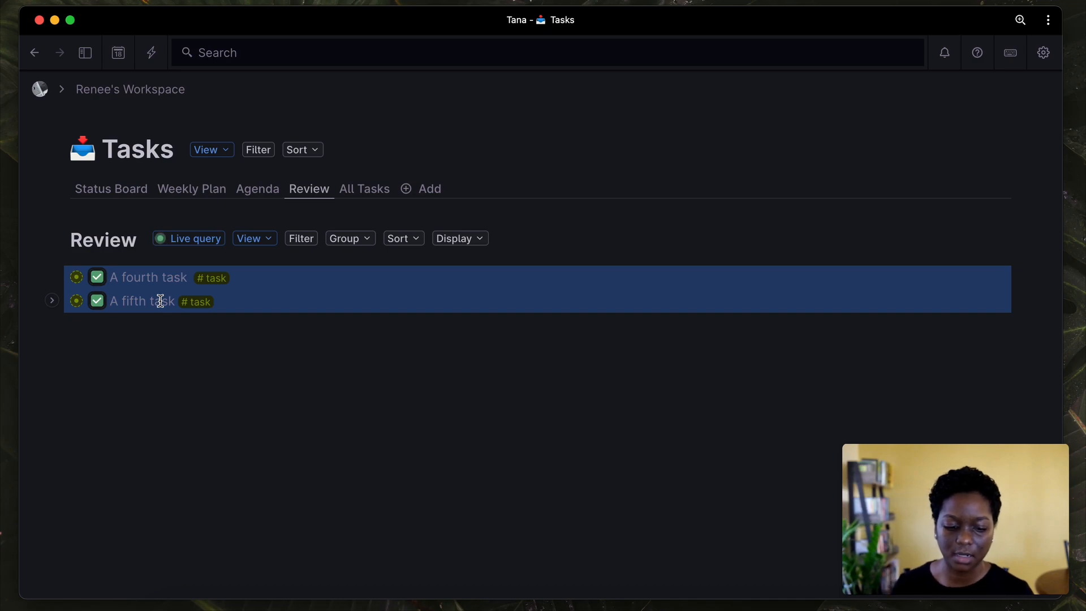
key("super+k")
type("zs\\")
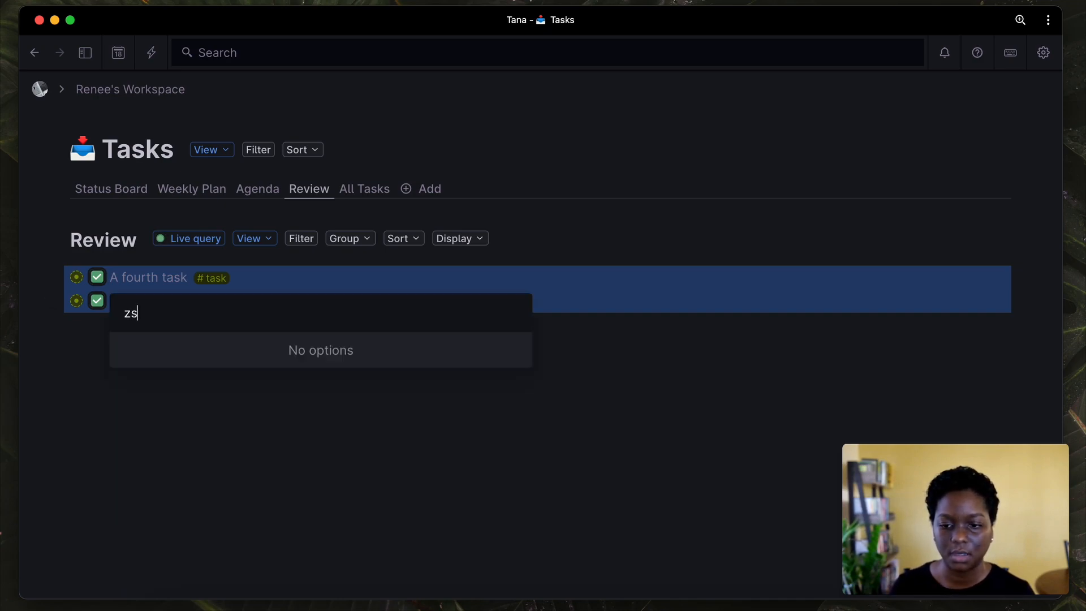
key("BackSpace")
key("BackSpace")
type("stat")
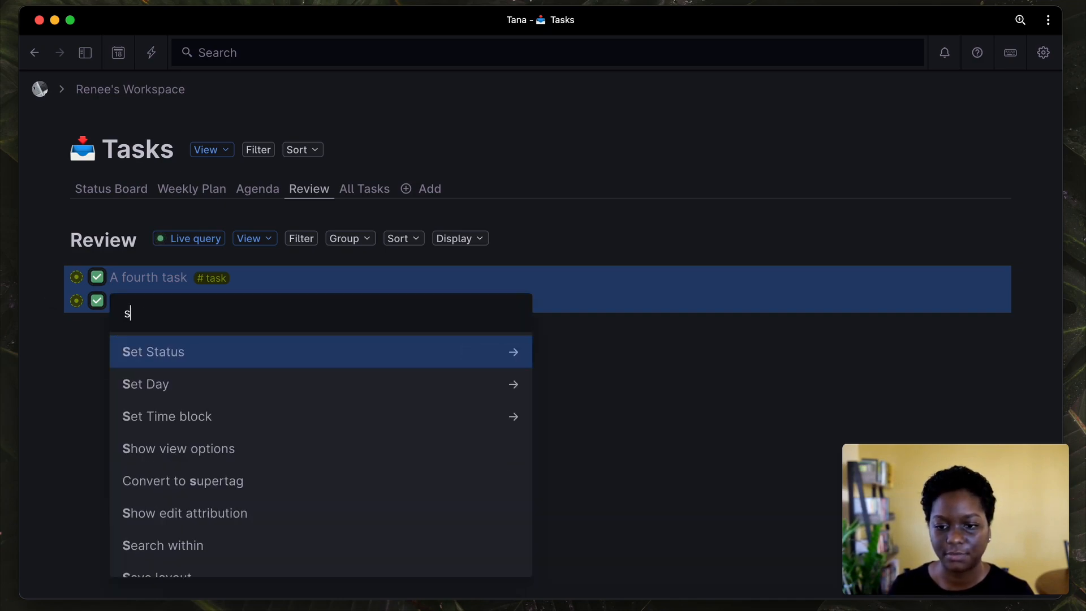
key("Return")
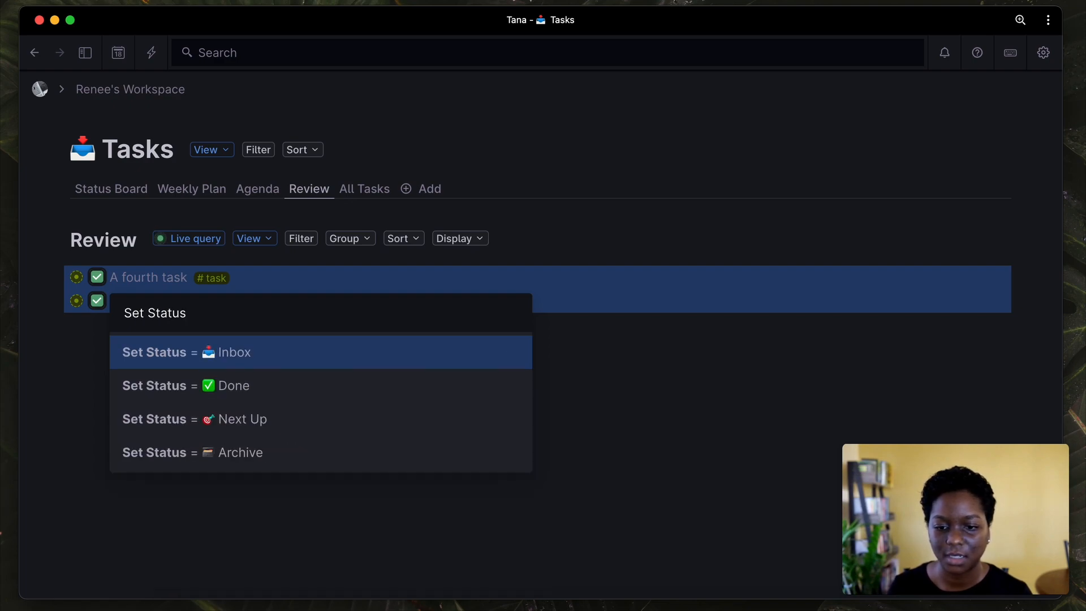
key("Down")
key("Down")
key("Down")
key("Return")
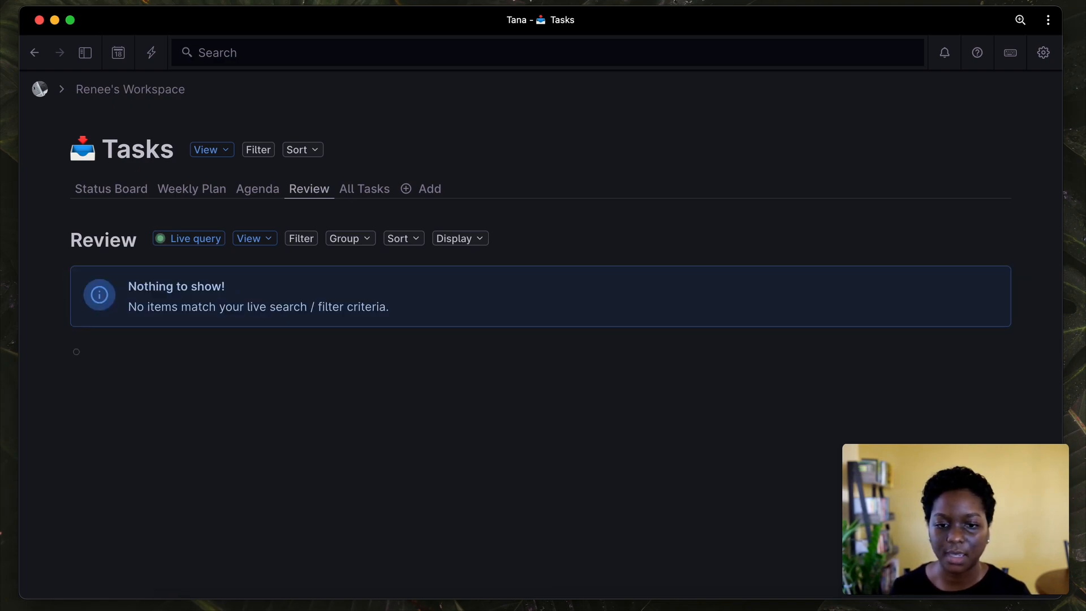
Look over the task list in All Tasks and the columns of the Status Board through to Archive.
left_click(343, 192)
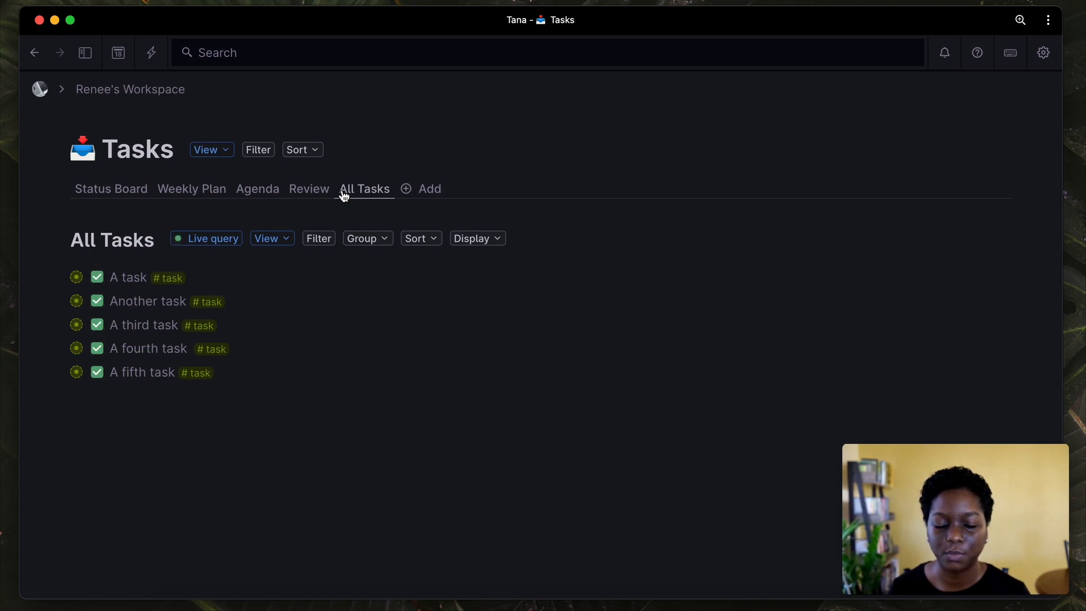
left_click(138, 186)
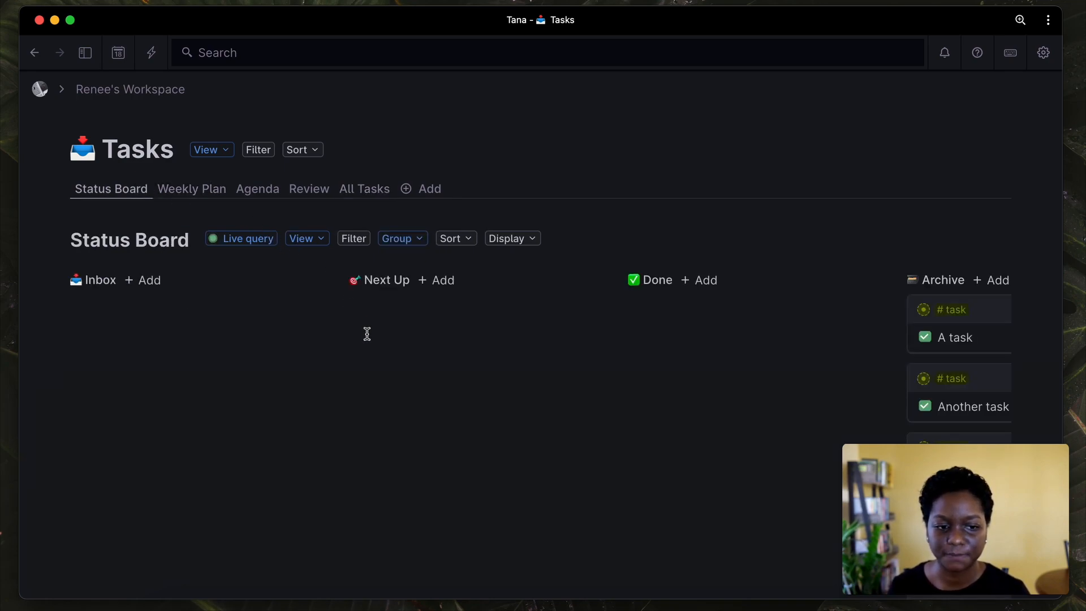
scroll(367, 334, "right", 5)
scroll(367, 334, "down", 3)
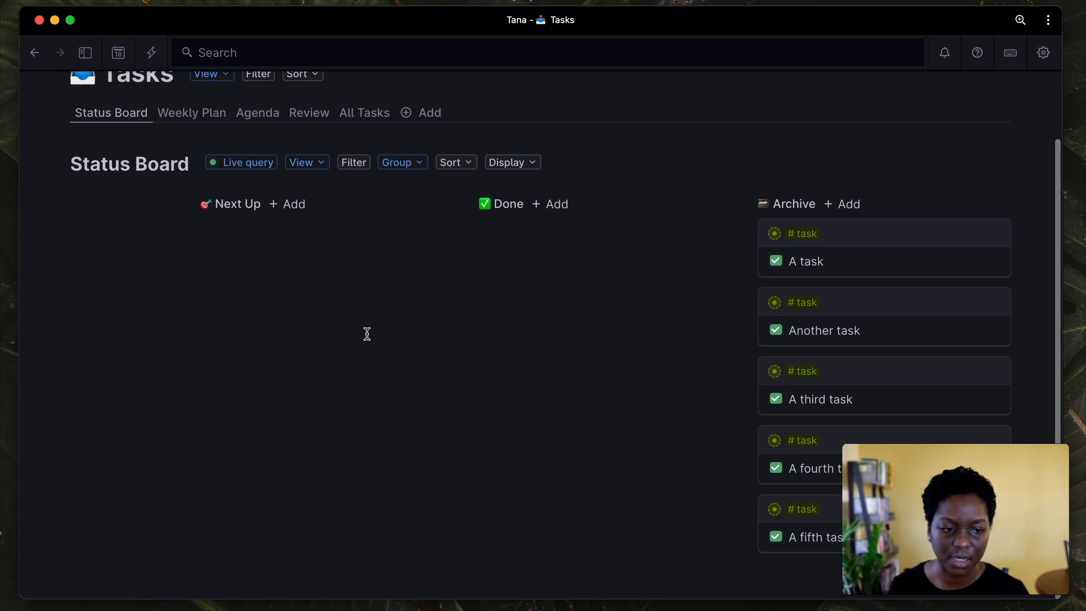
scroll(367, 333, "up", 3)
scroll(367, 334, "left", 5)
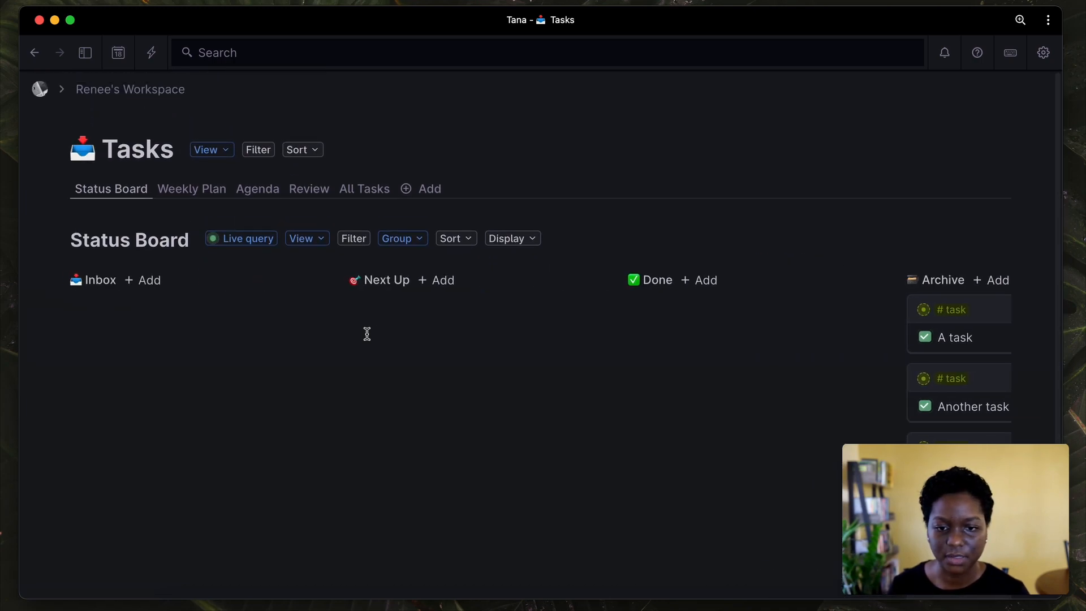
Group the All Tasks search by Status and hide the group for tasks without a status.
left_click(359, 195)
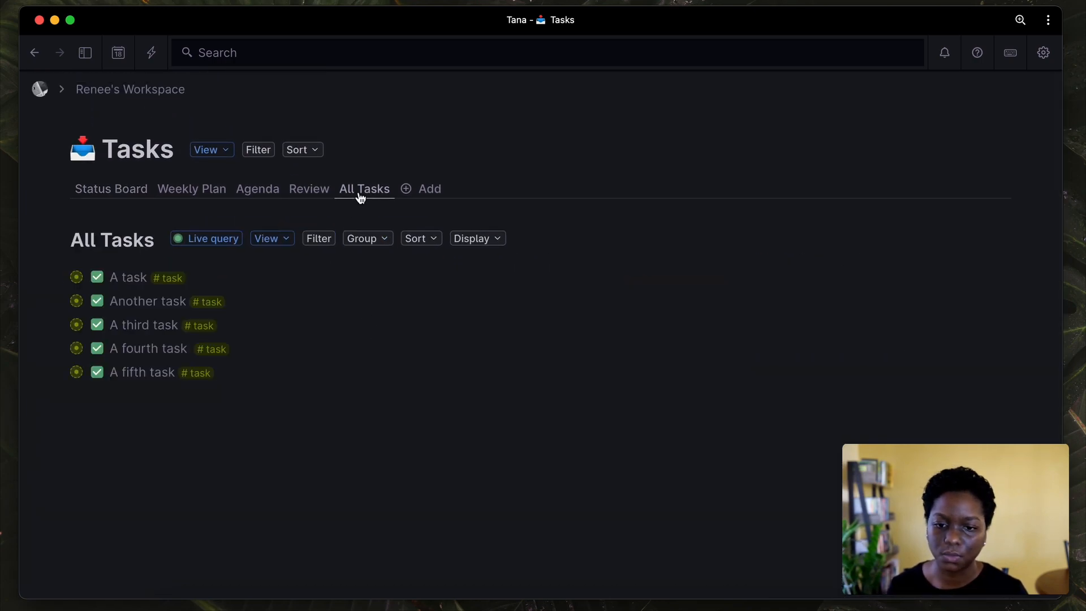
left_click(387, 243)
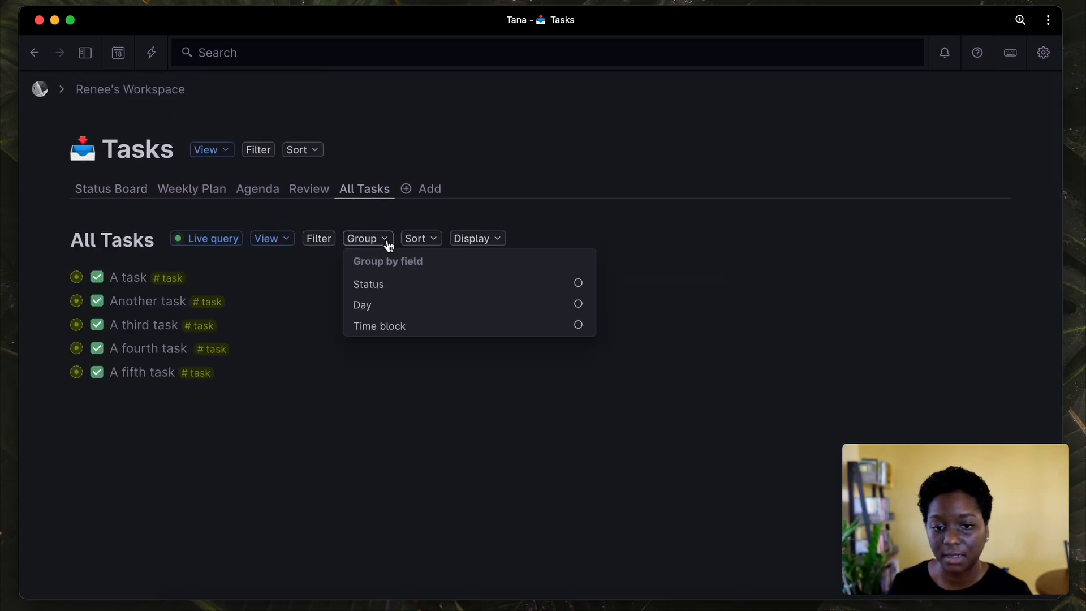
left_click(407, 296)
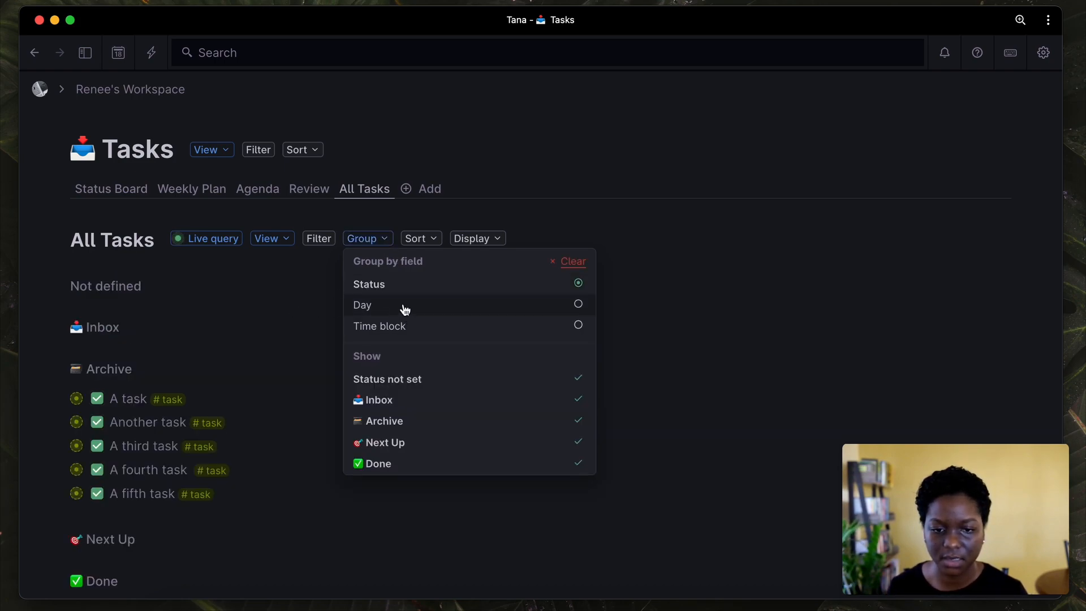
left_click(426, 383)
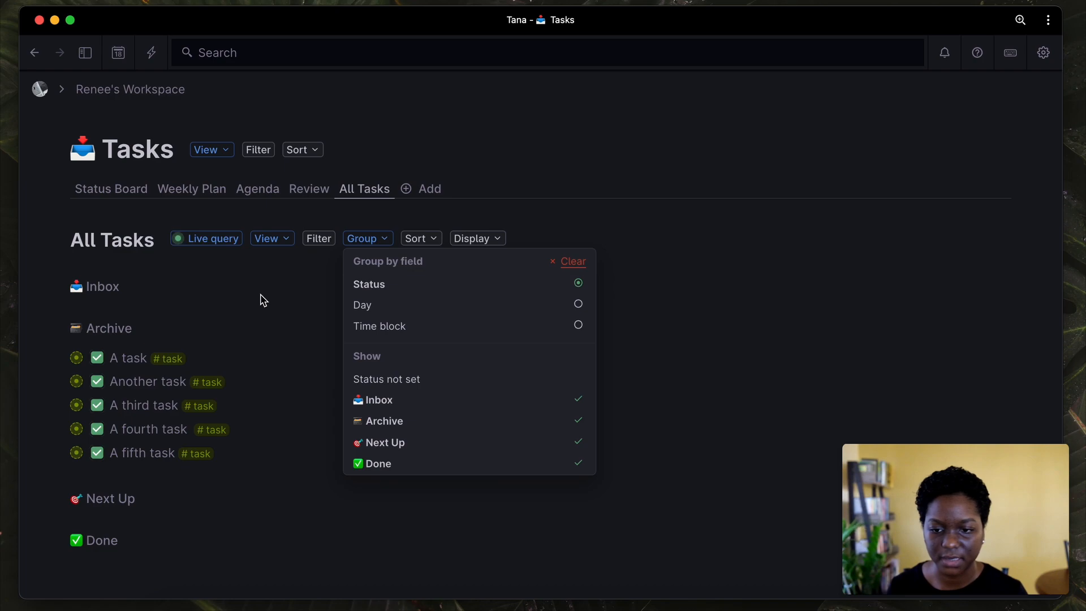
left_click(260, 294)
scroll(260, 294, "down", 1)
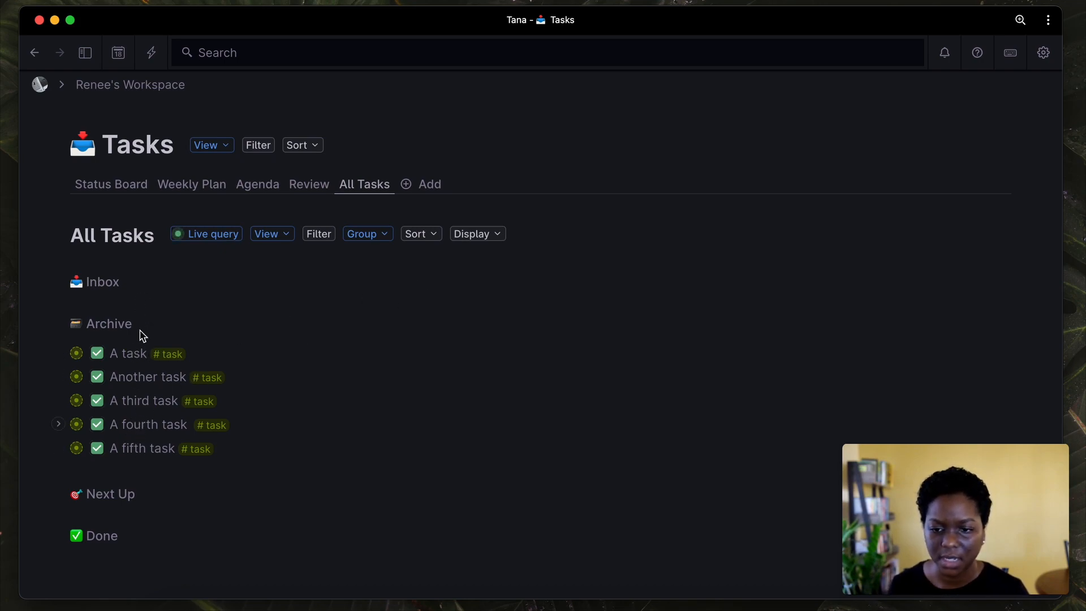
Reorder the All Tasks status groups to Inbox, Next Up, Done, Archive by hiding and showing the last three again in that order.
left_click(478, 236)
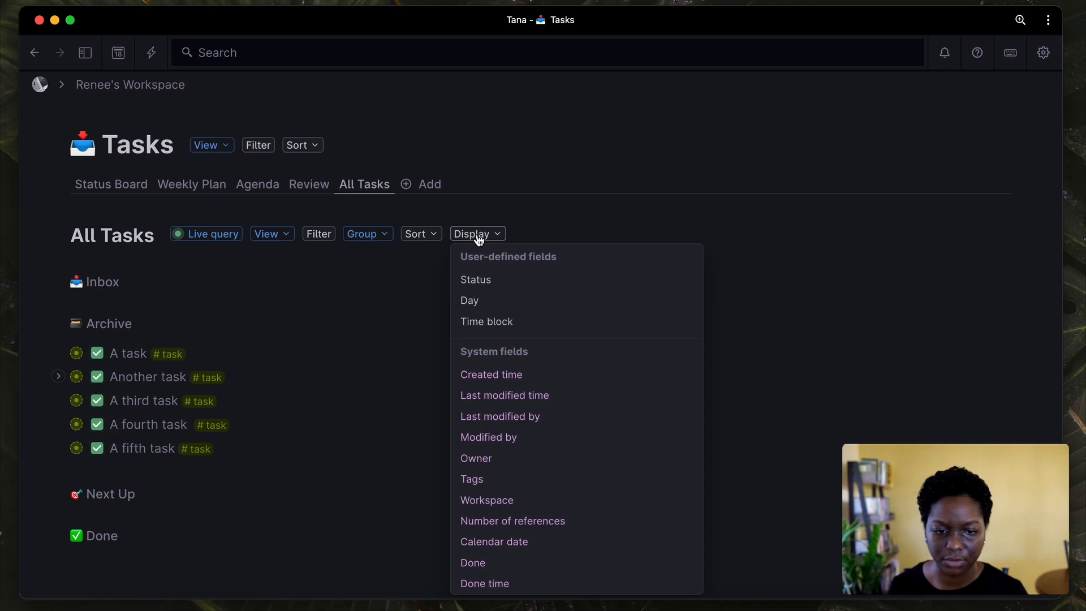
left_click(479, 238)
left_click(389, 235)
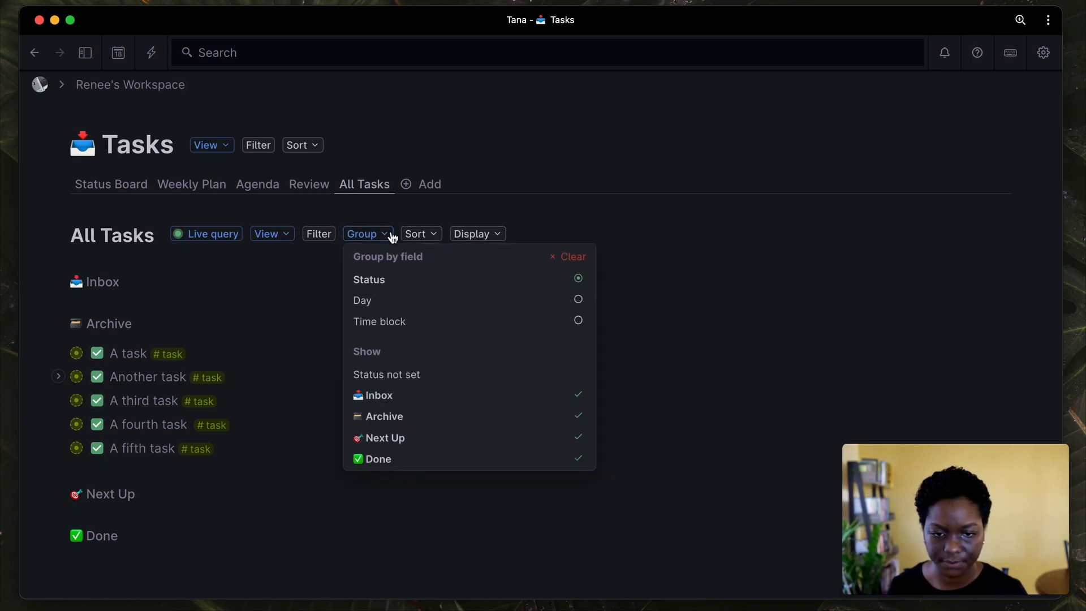
left_click(480, 460)
left_click(480, 443)
left_click(478, 426)
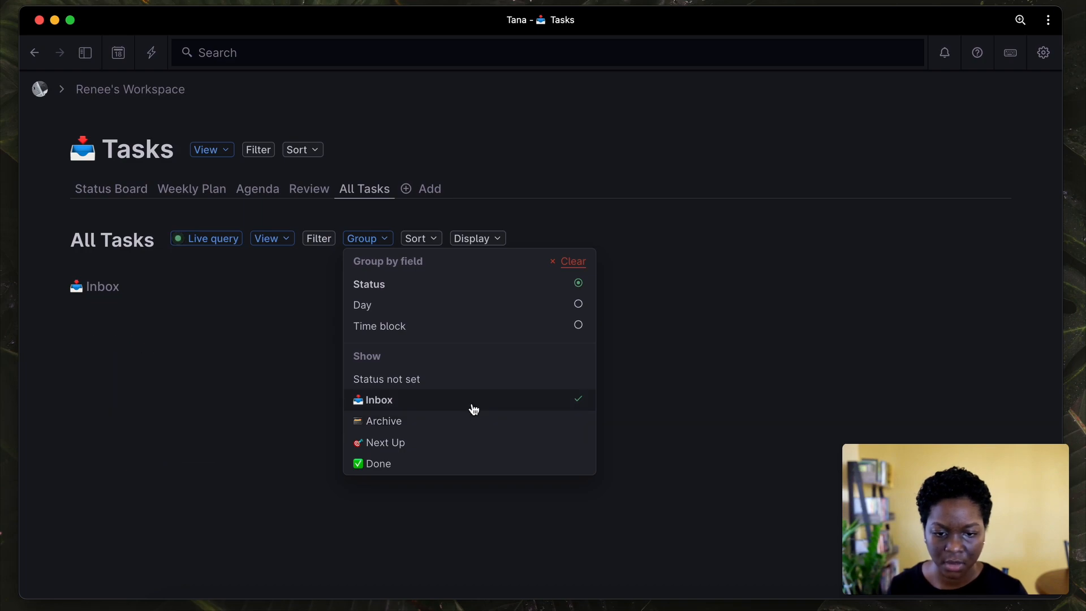
left_click(473, 442)
left_click(475, 468)
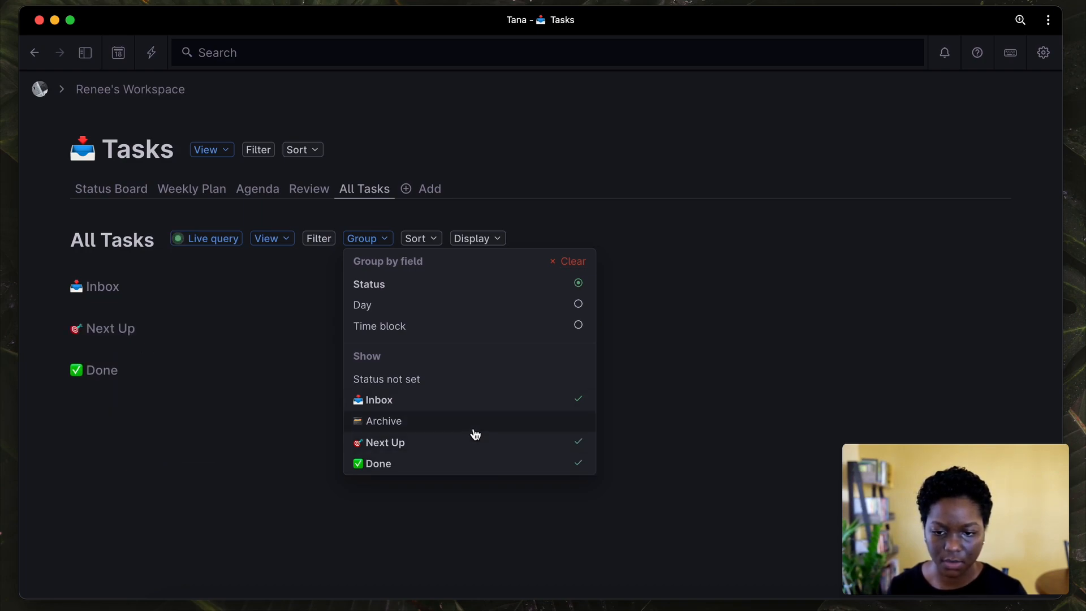
left_click(473, 431)
left_click(318, 375)
scroll(317, 375, "down", 1)
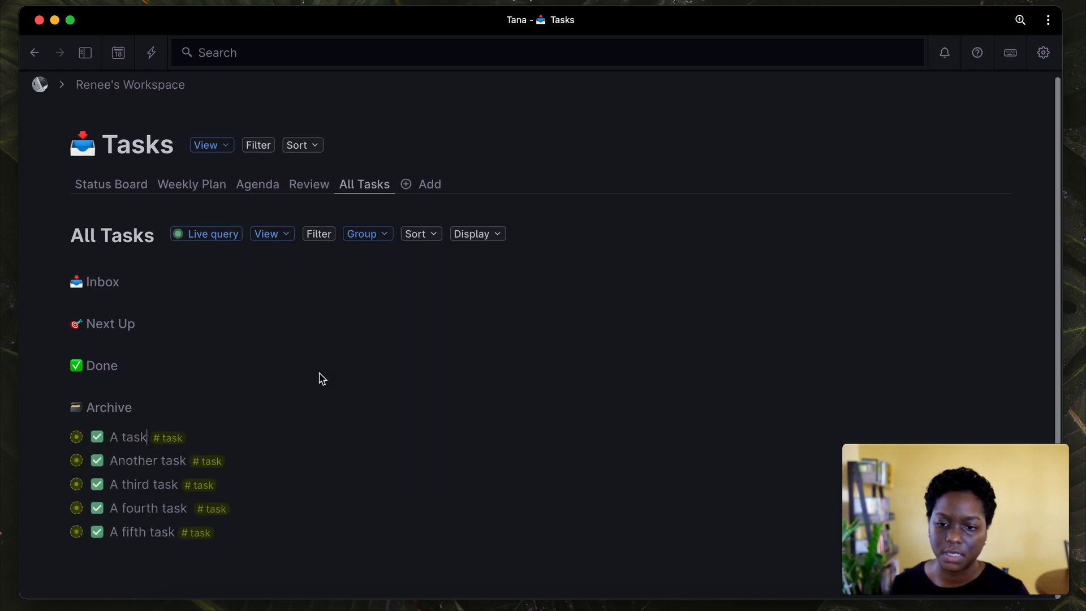